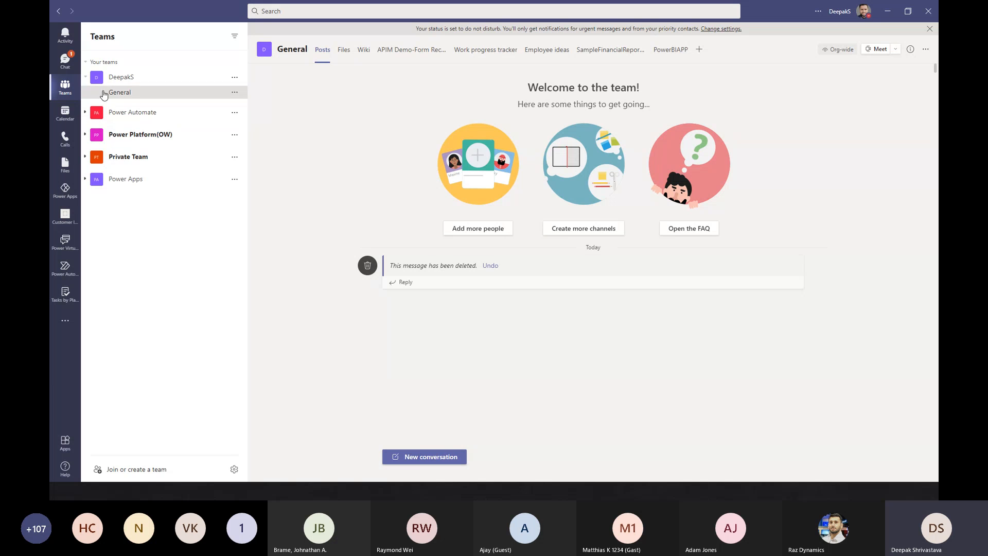
click(99, 80)
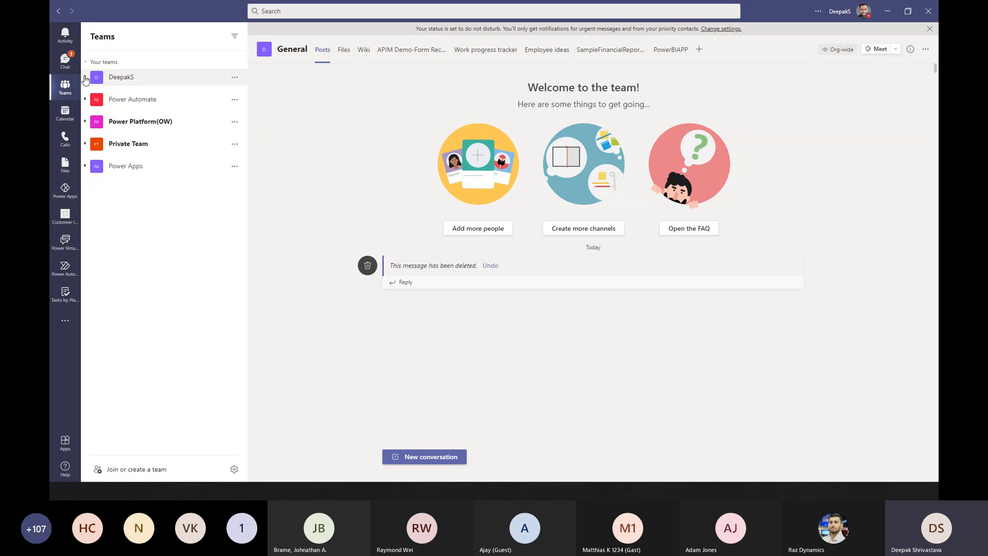
click(85, 78)
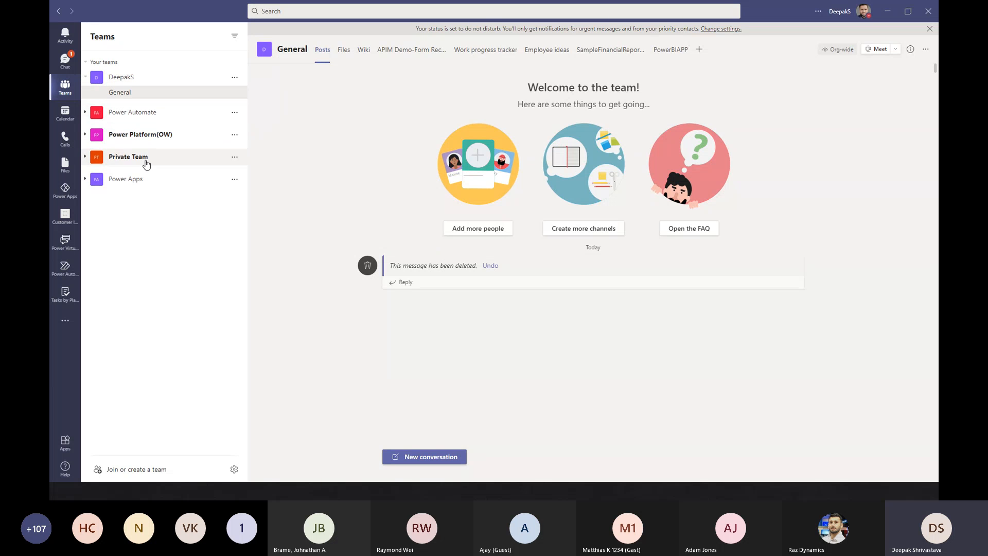
click(130, 81)
click(120, 81)
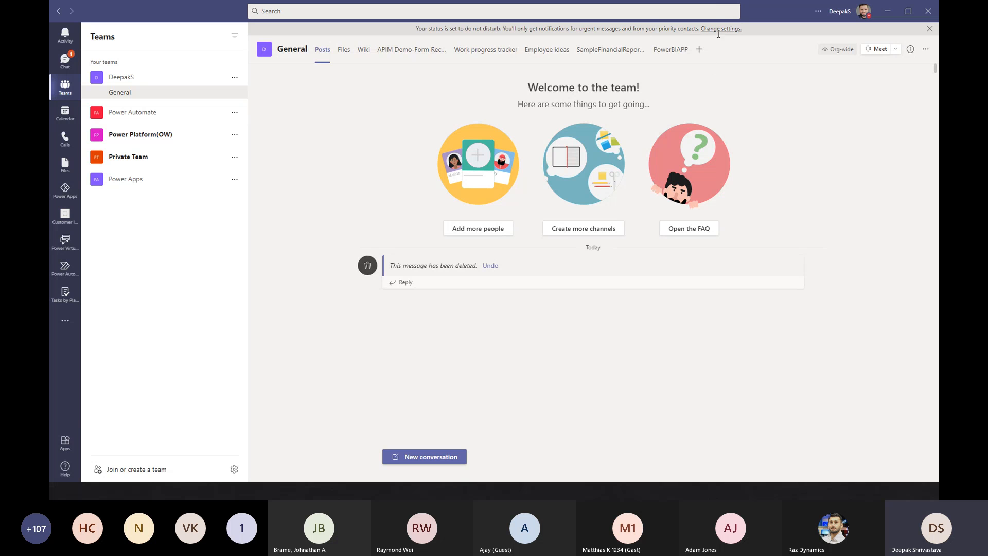
Start adding a tab to the General channel, searching the tab apps for "power bi" and choosing Power BI.
click(698, 52)
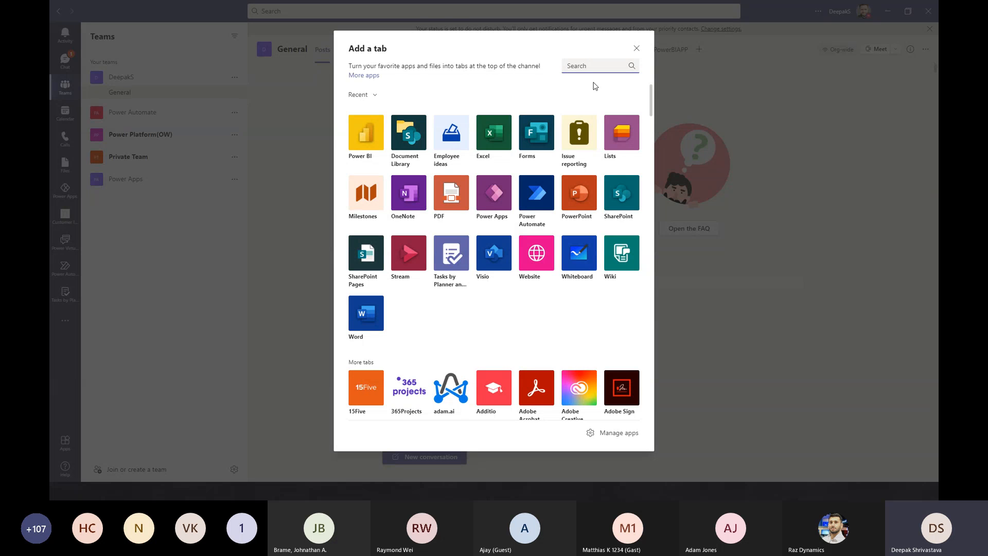
text(po)
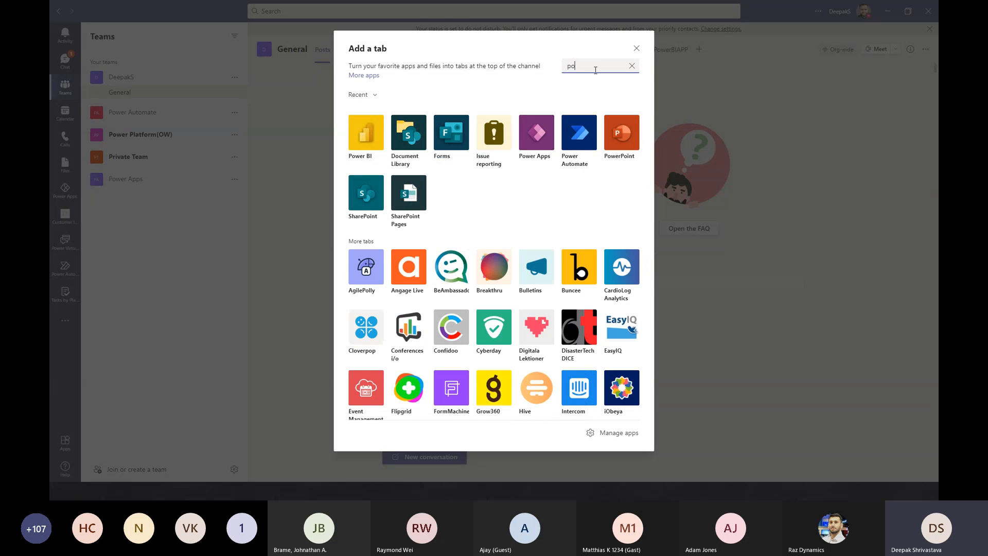
text(wer bi)
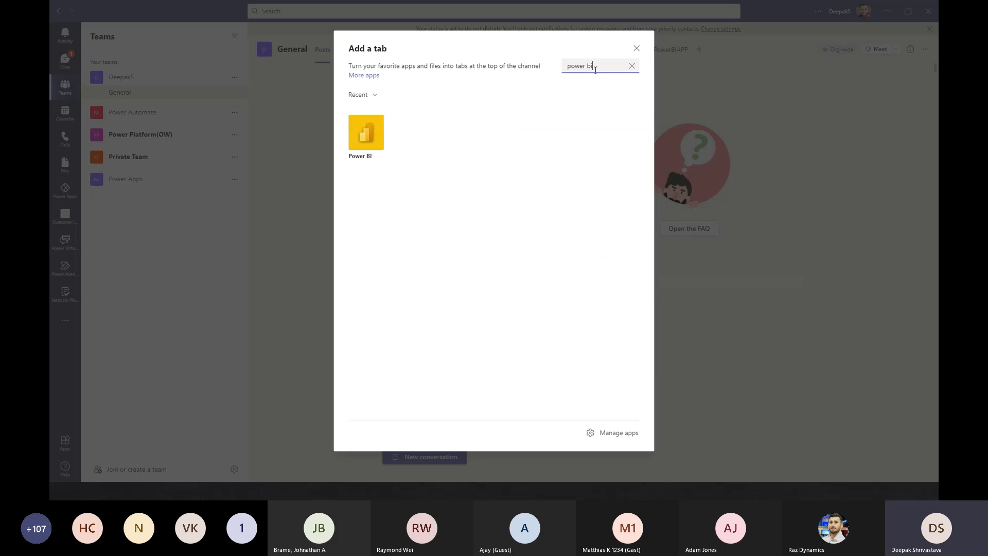
click(368, 133)
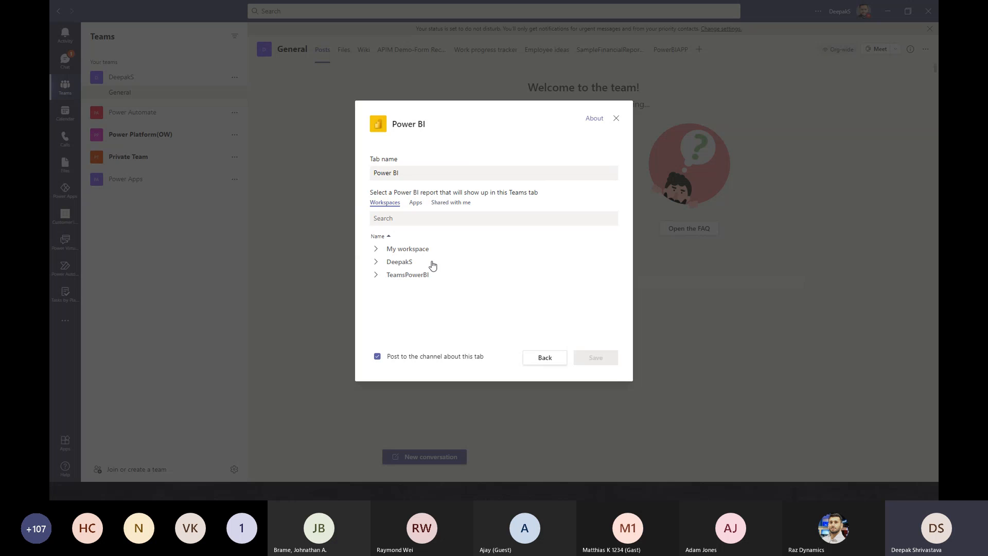
Save the Power BI tab with SampleFinancialReport from My workspace, without posting to the channel about it.
click(377, 251)
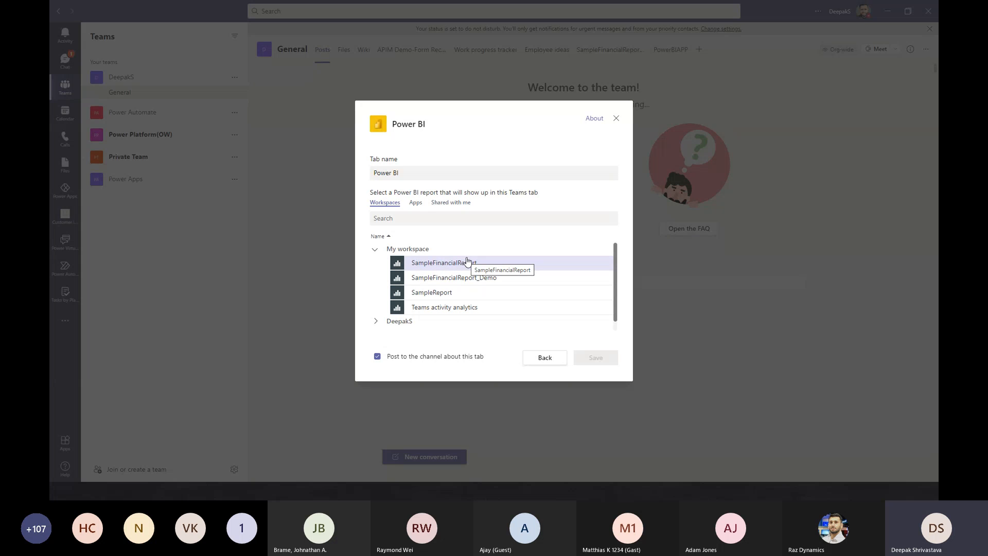
click(377, 356)
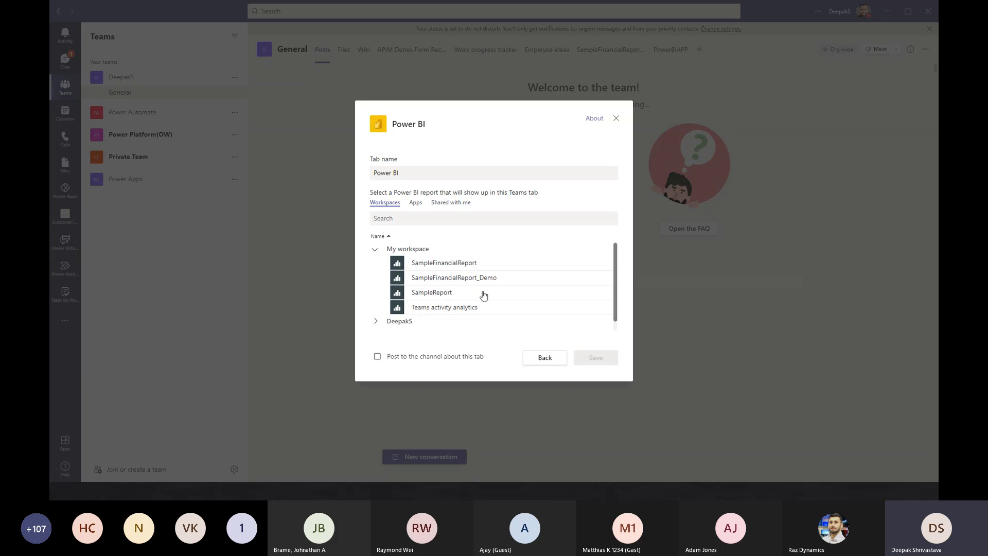
click(485, 264)
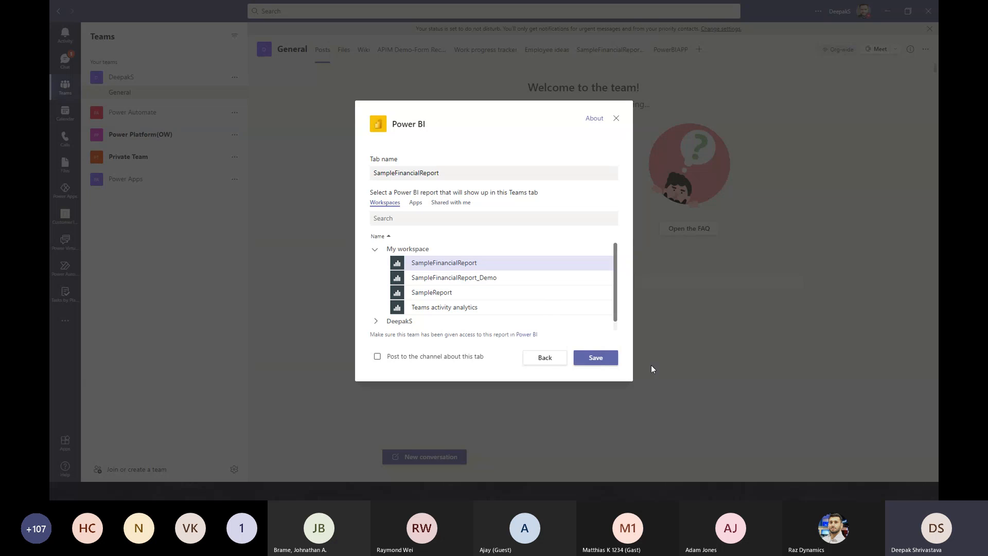
click(596, 360)
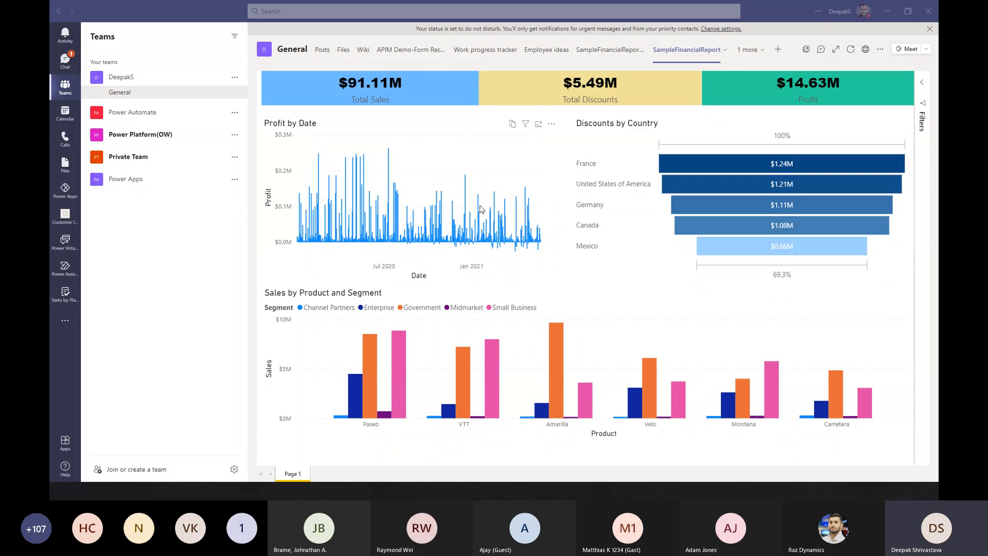
Switch to the PowerPoint slideshow and reveal the bullet "Power BI link in Teams Chat".
key(alt+Tab)
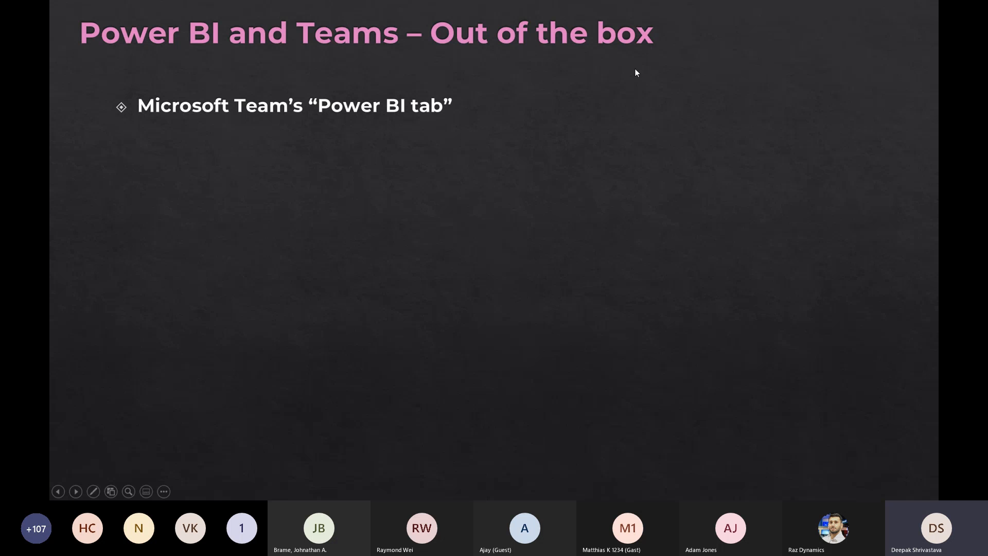
click(520, 208)
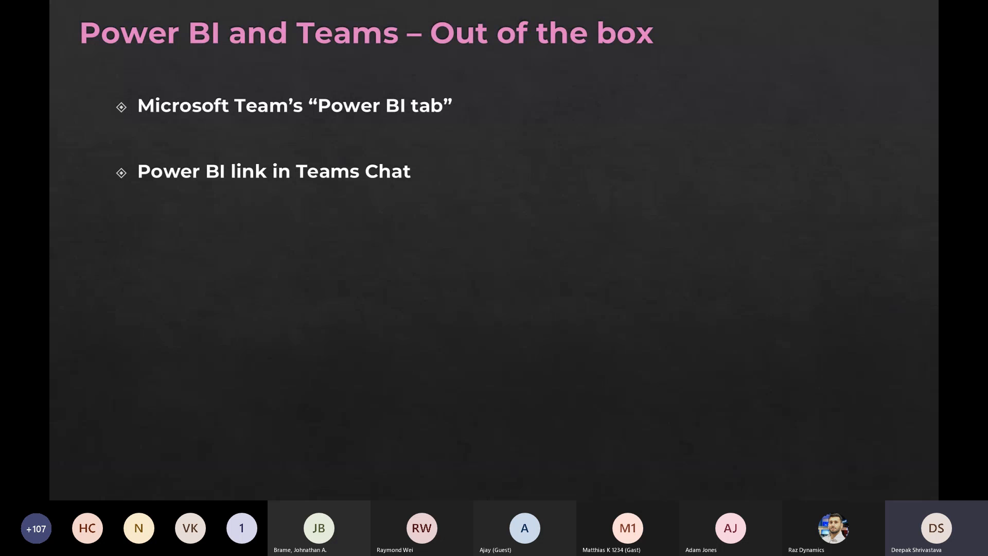
key(alt+Tab)
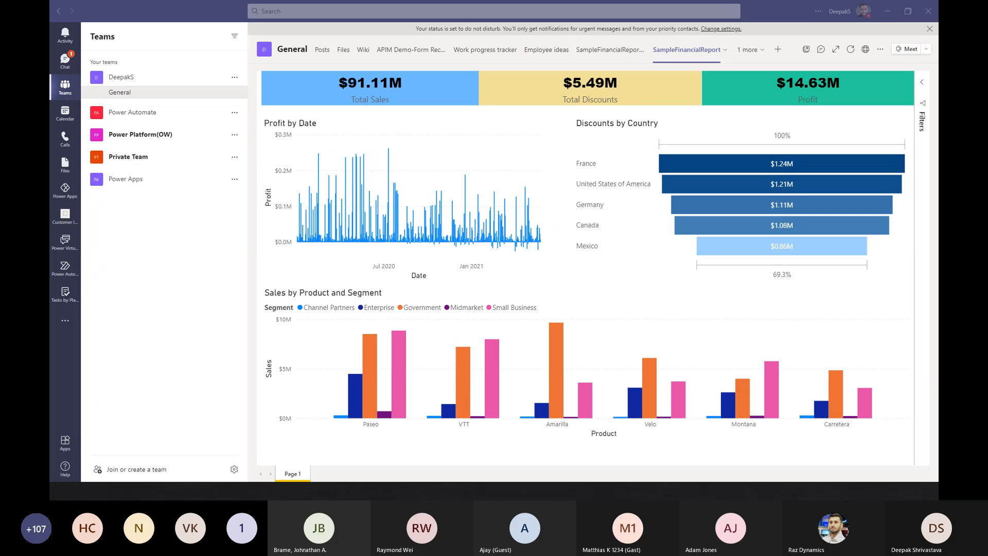
Switch to the browser and copy the web address of SampleFinancialReport in the Power BI service.
key(alt+Tab)
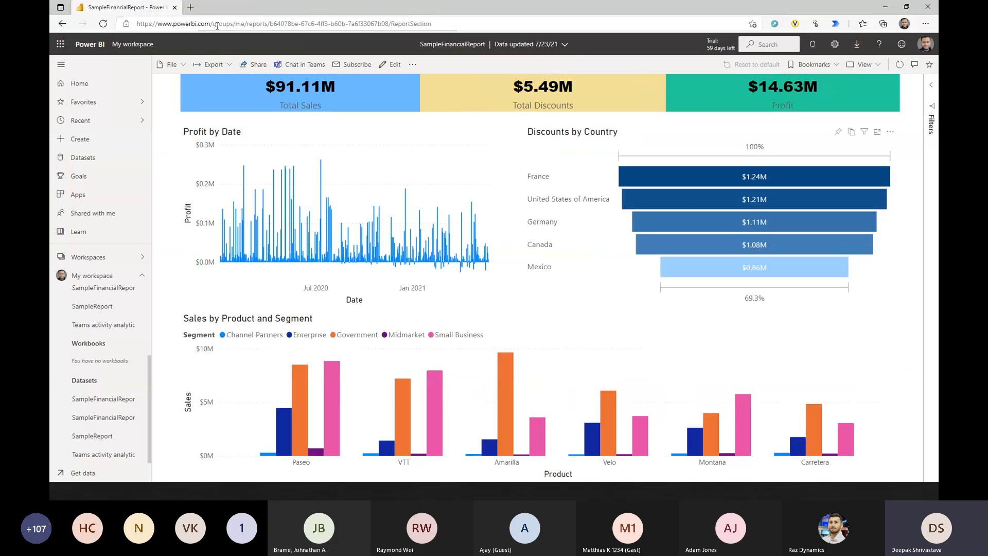
click(216, 24)
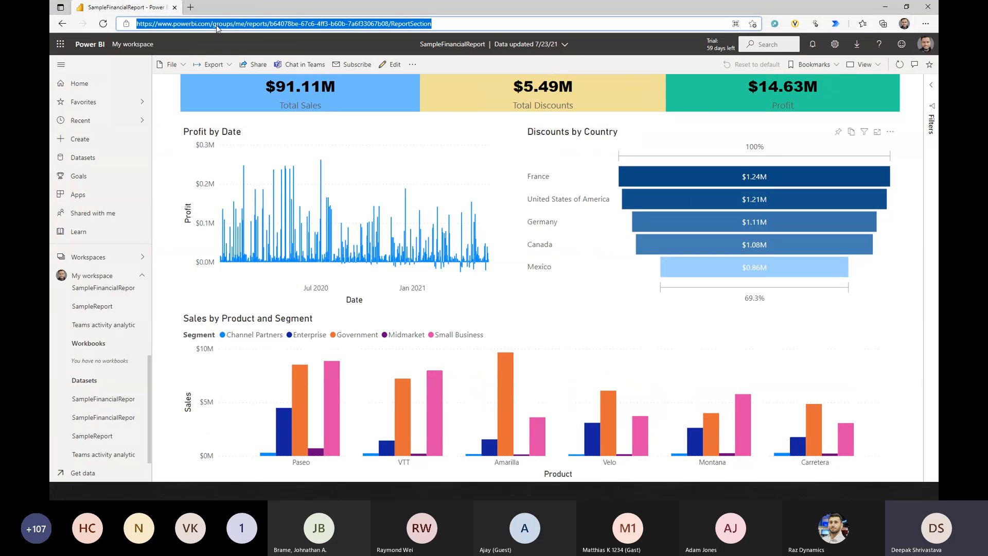
key(Return)
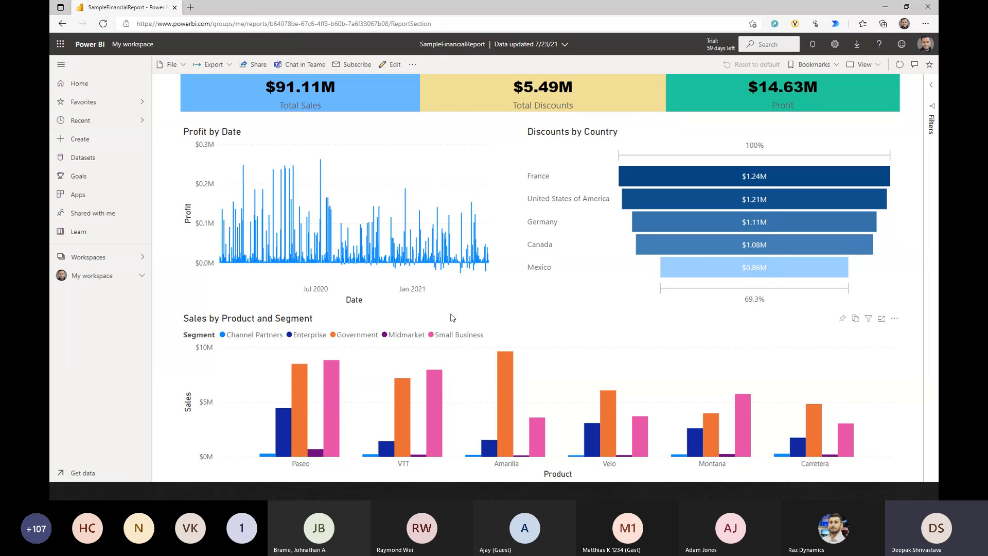
click(459, 25)
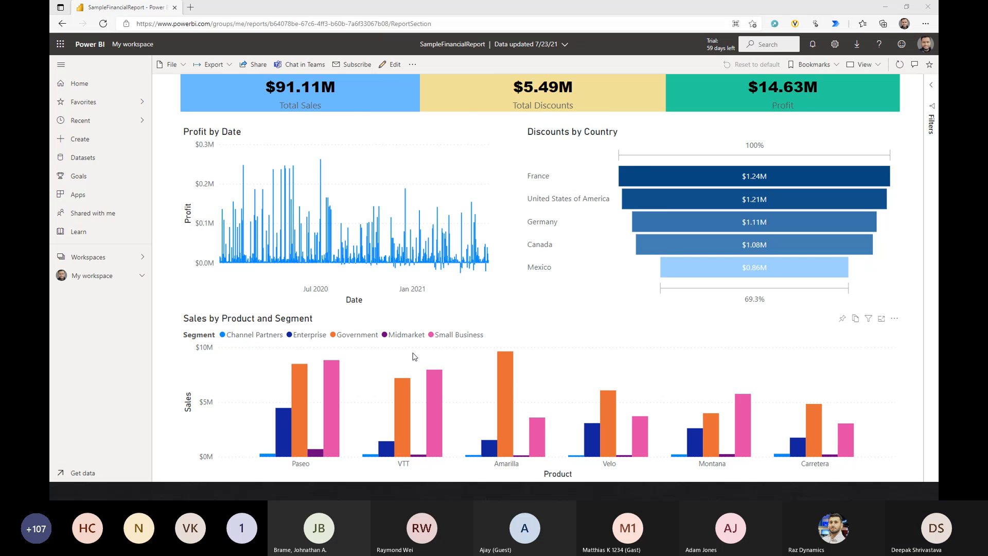
In Teams, paste the SampleFinancialReport link into a new General channel conversation and open the report from its preview card.
key(alt+Tab)
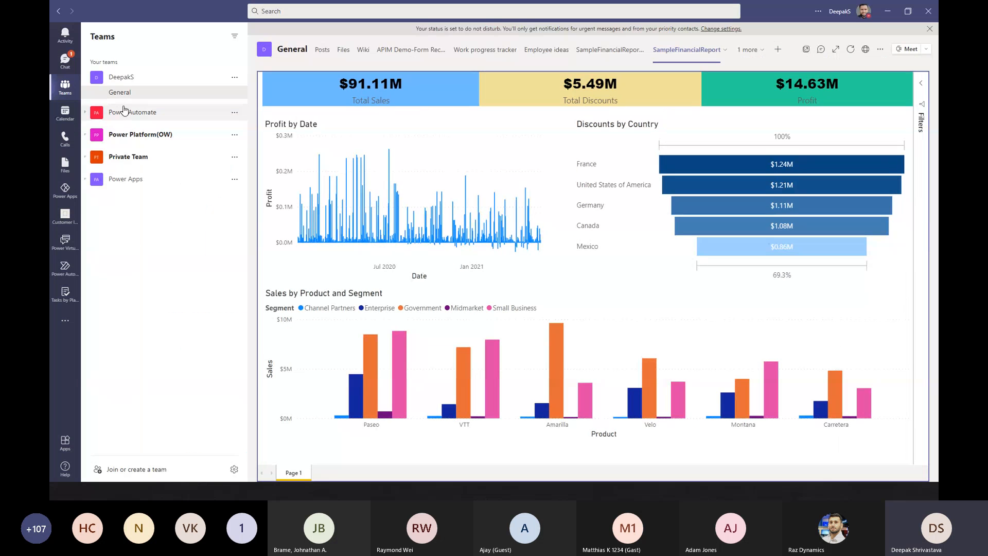
click(124, 98)
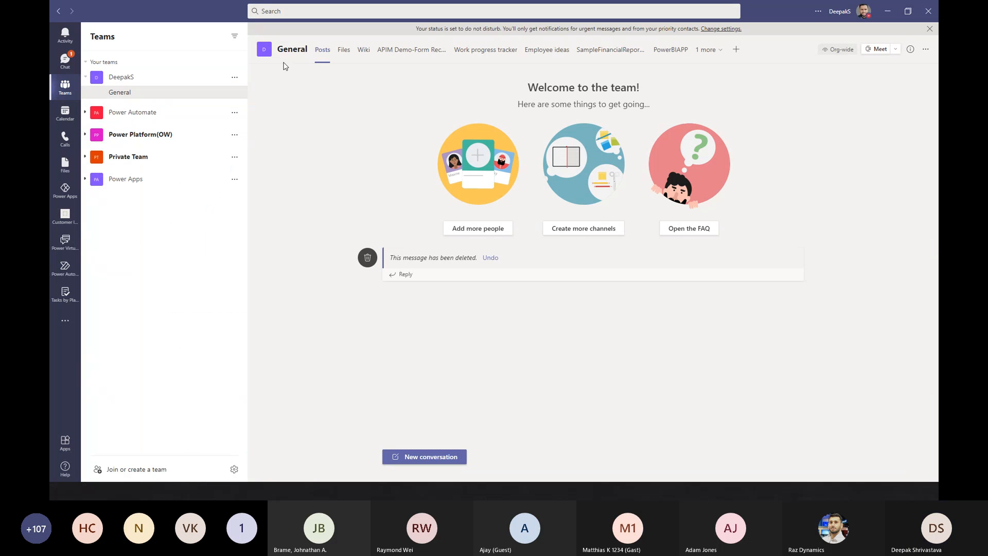
click(448, 456)
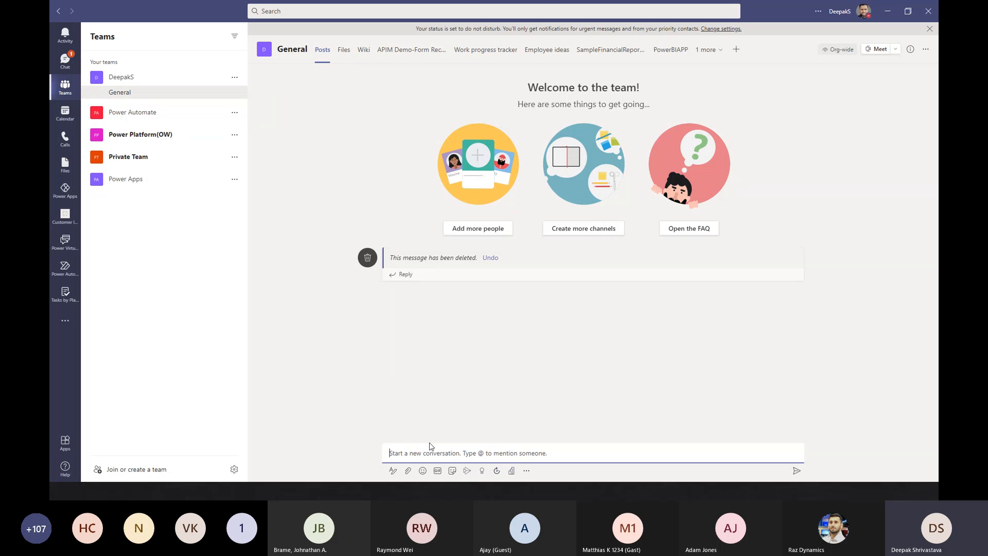
text(SampleFinancialReport - Power BI)
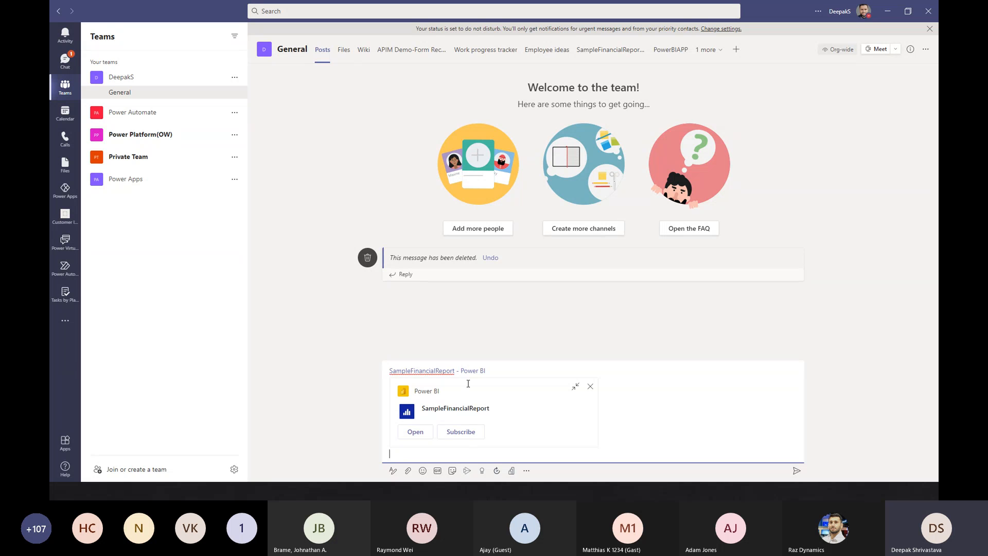
click(416, 432)
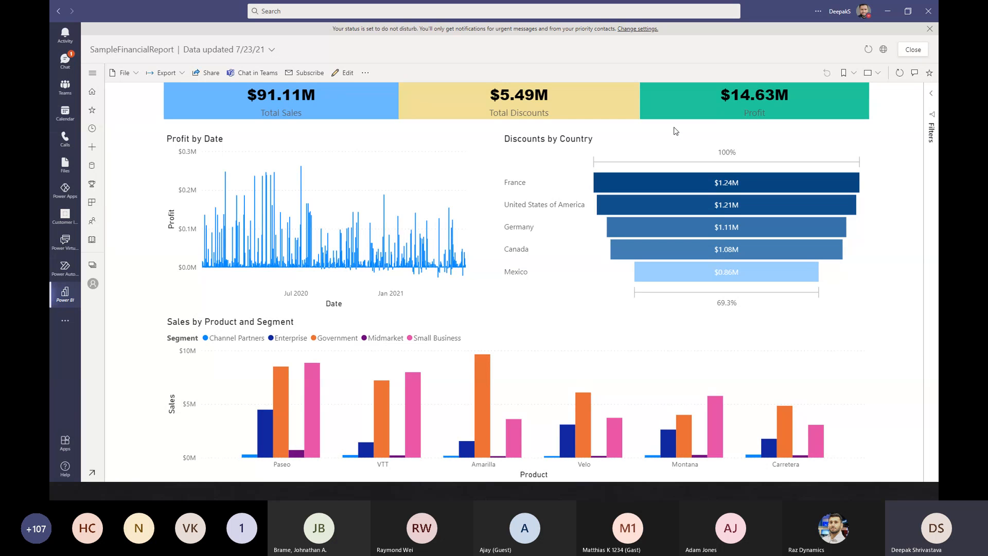
click(913, 49)
Return to the PowerPoint slideshow and reveal the bullet "“Chat in Teams” – Power BI".
key(alt+Tab)
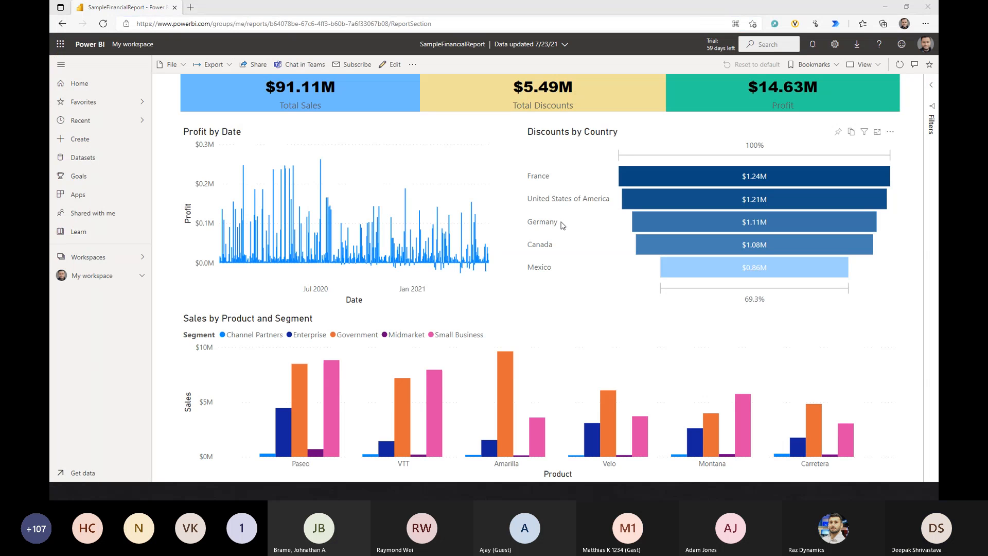
key(alt+Tab)
key(Right)
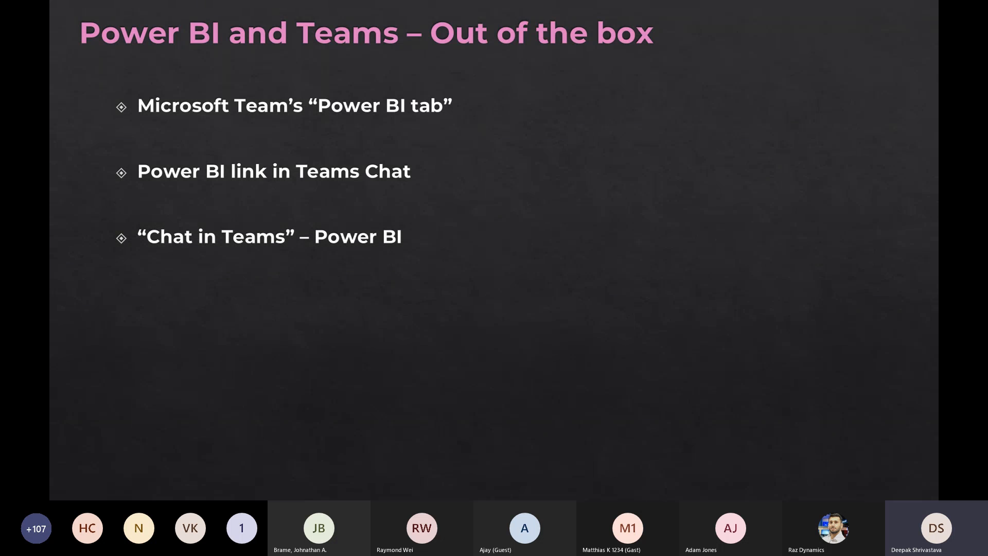
In the browser, share SampleFinancialReport through Chat in Teams to the General channel of the first suggested team.
key(alt+Tab)
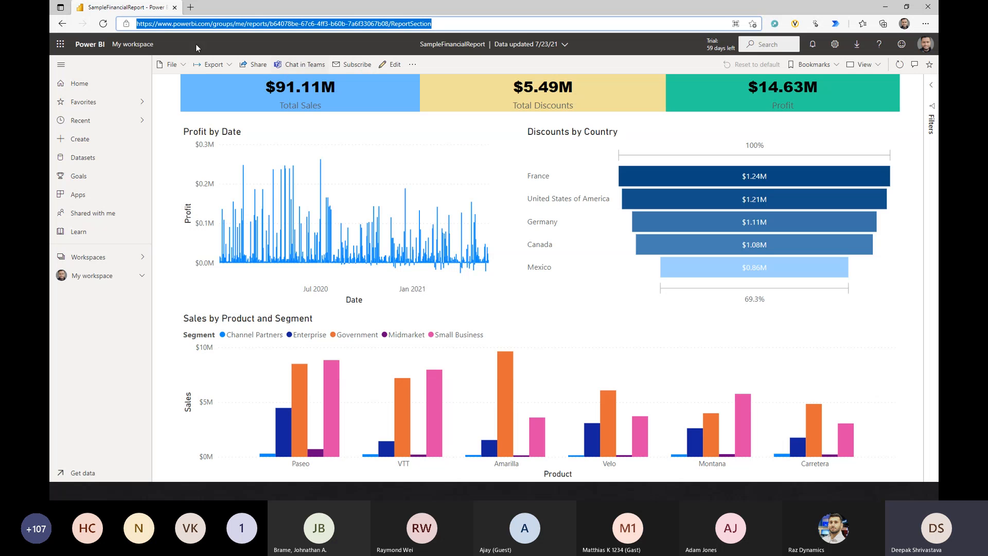
click(478, 21)
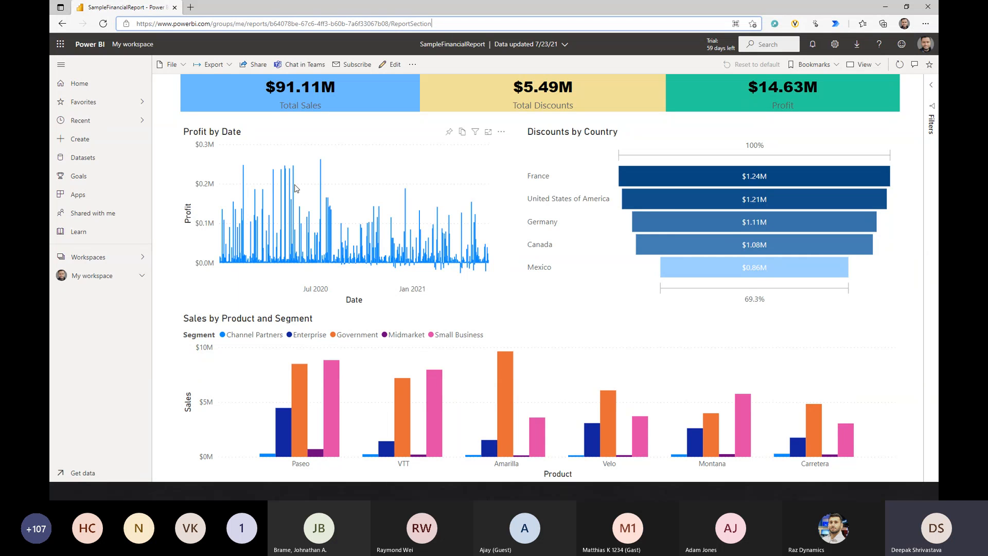
mouse_move(682, 199)
click(300, 66)
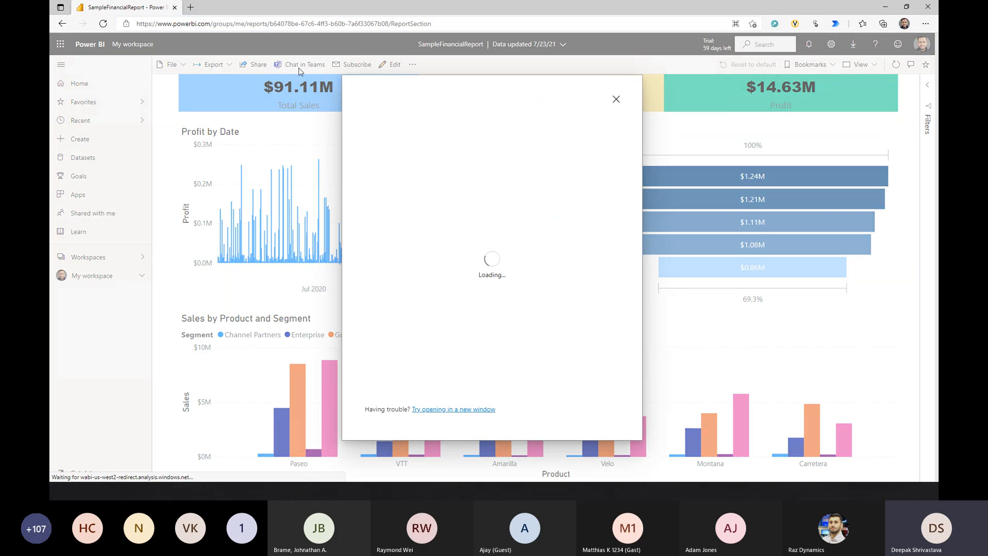
click(480, 166)
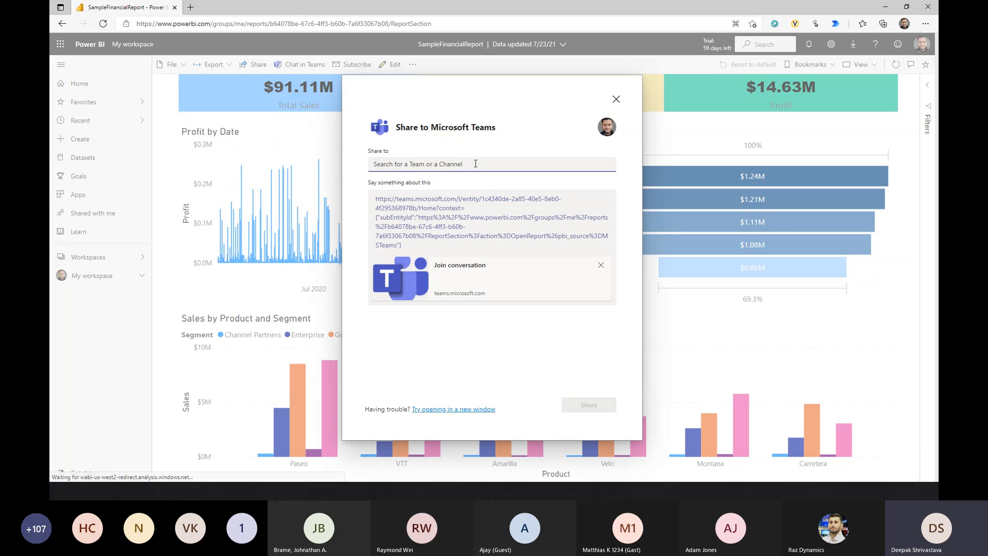
text(ge)
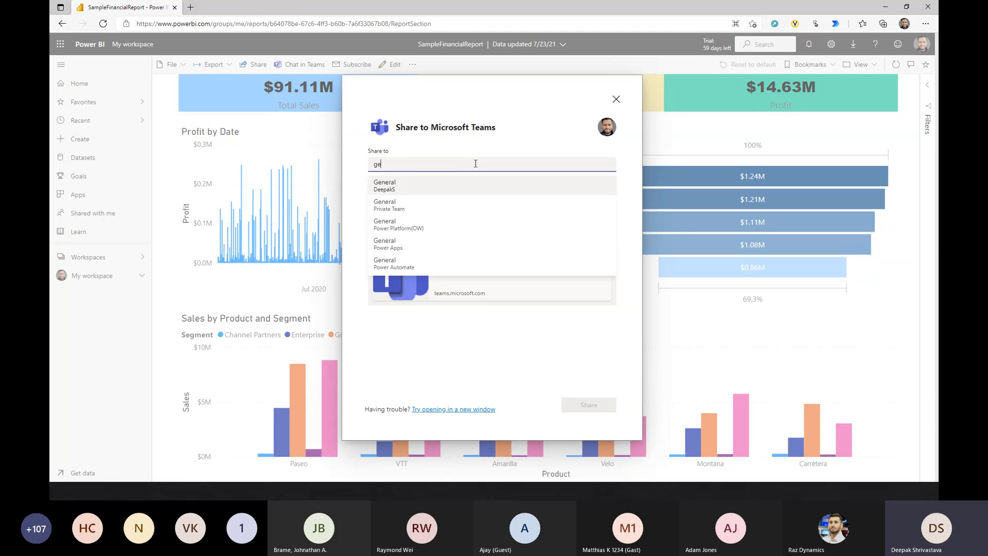
click(398, 189)
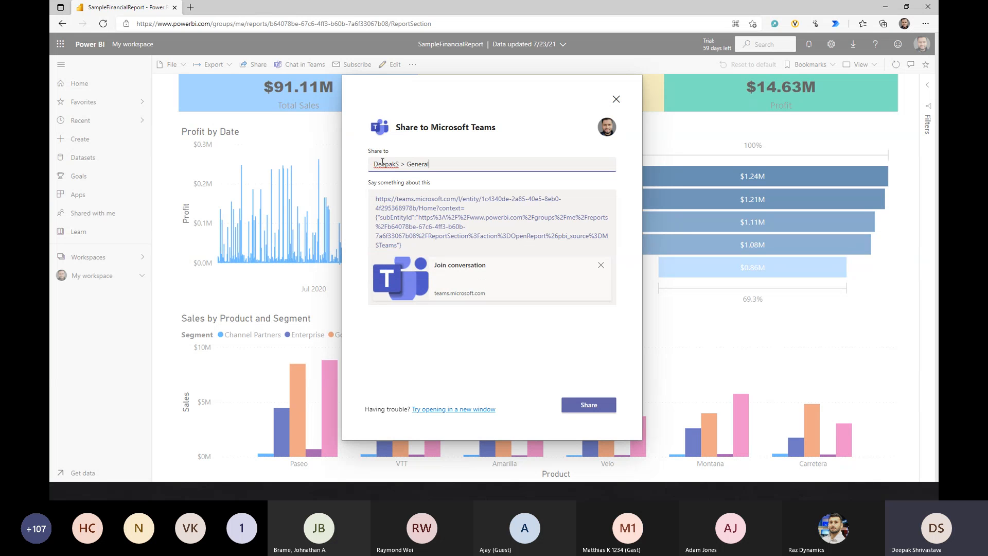
click(589, 404)
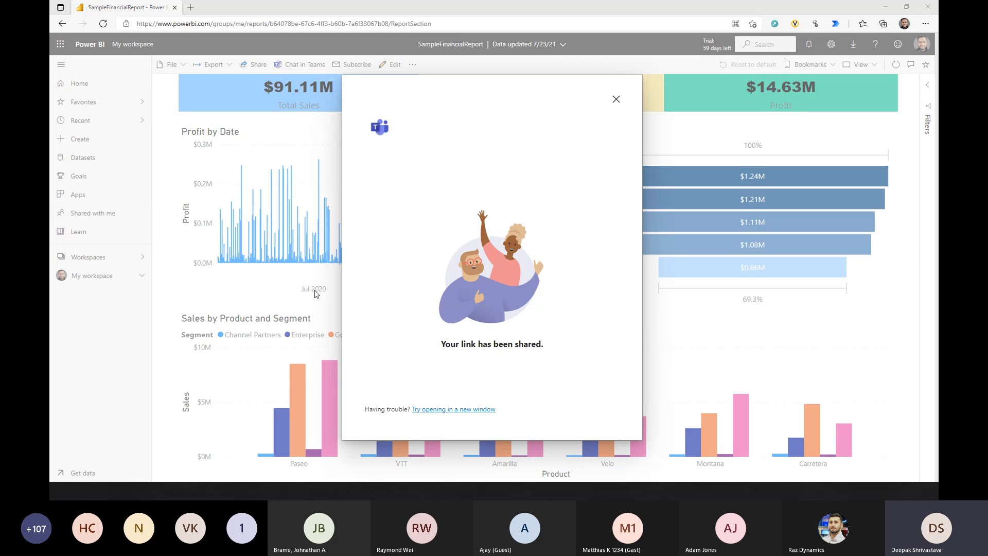
Switch back to Teams and view the shared report link in the General channel's posts.
key(alt+Tab)
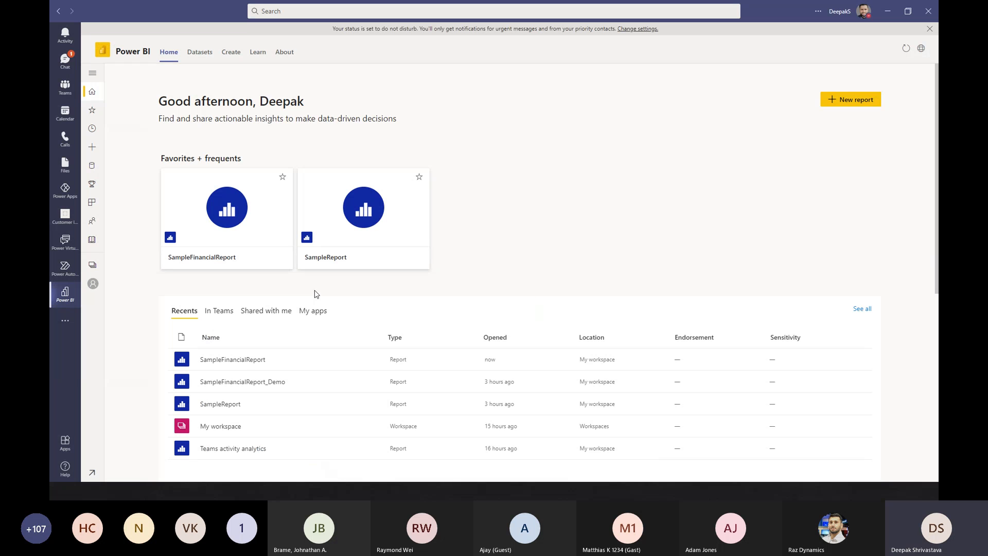
click(71, 63)
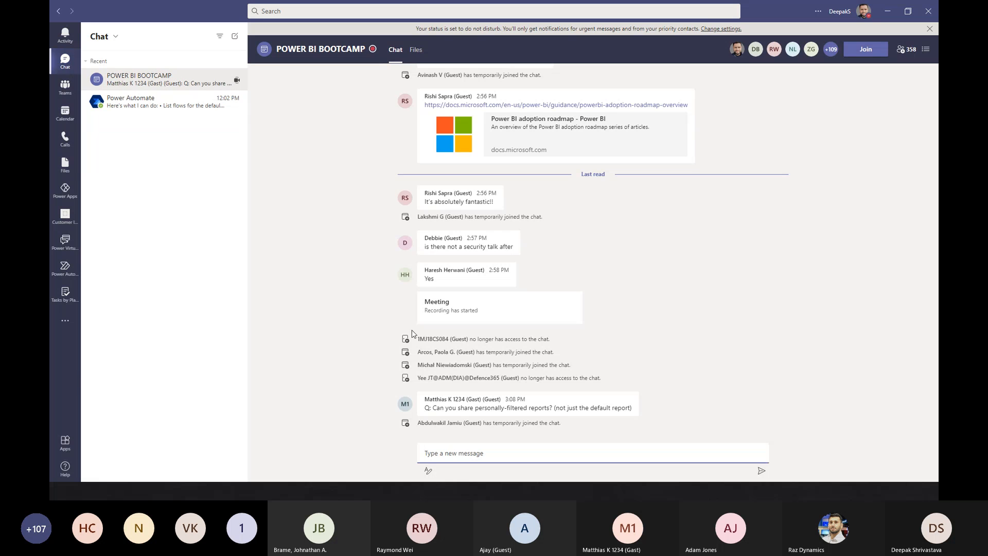
click(65, 87)
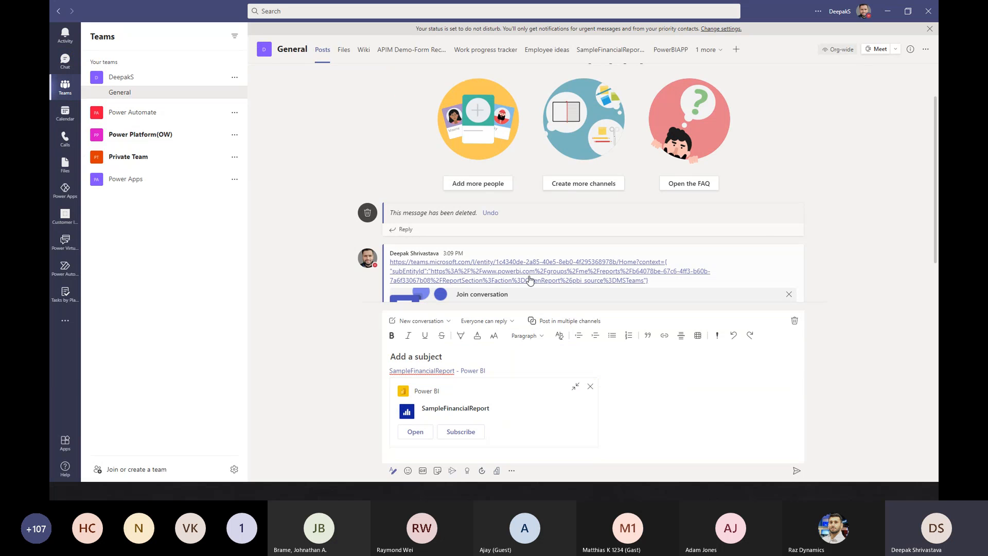
Discard the unsent draft in the General channel and open the report from the link shared in the channel's posts.
click(795, 323)
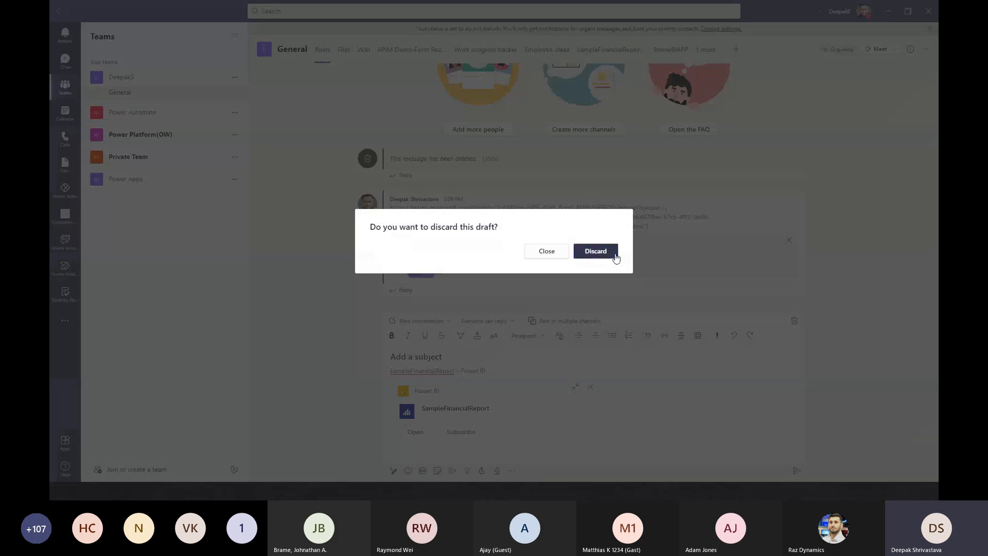
click(612, 254)
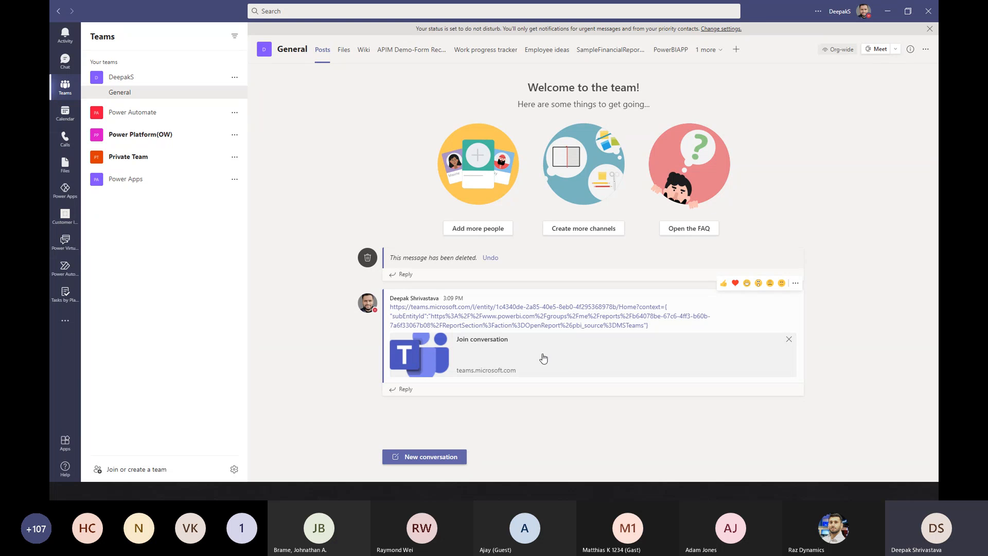
click(544, 358)
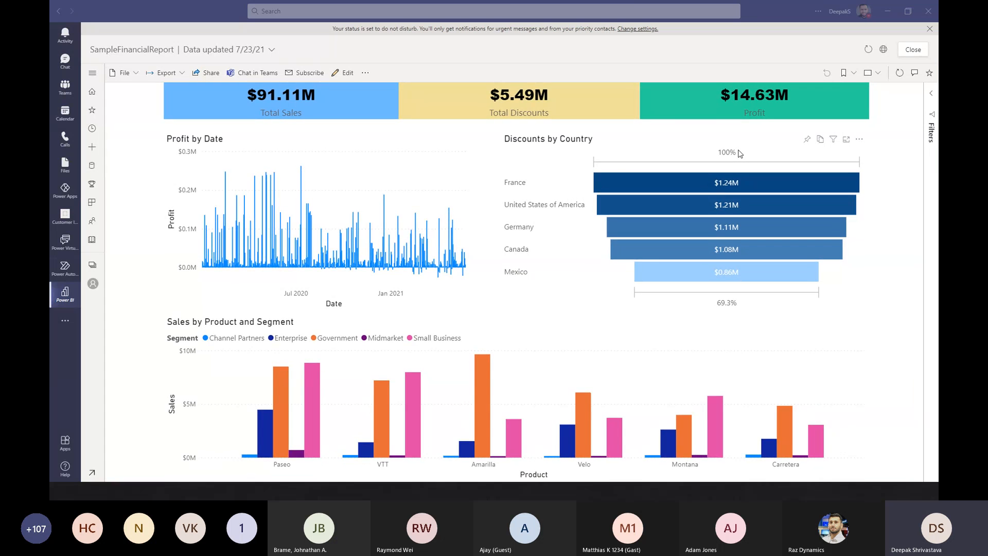
Switch to the PowerPoint slideshow and reveal the bullet "Power BI app in Microsoft Teams".
key(alt+Tab)
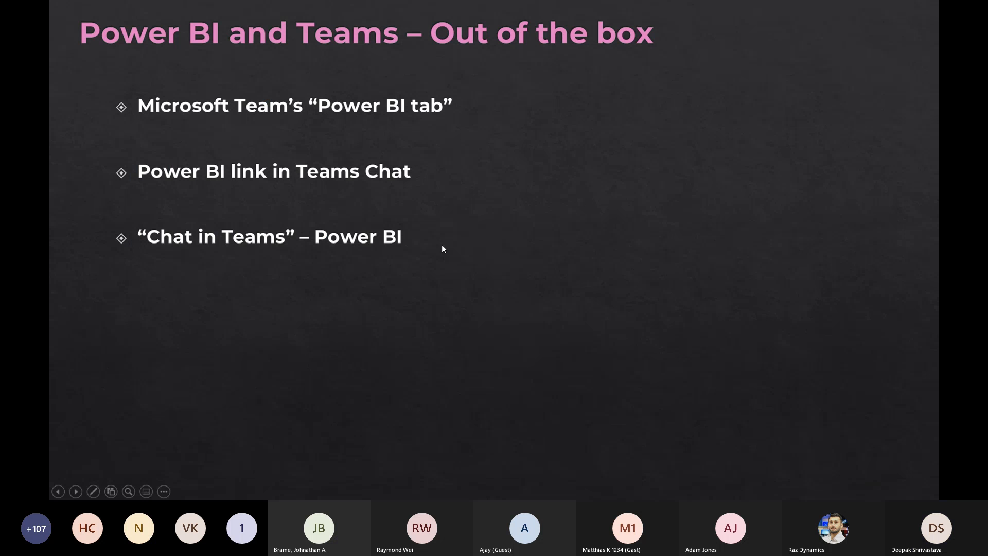
click(413, 264)
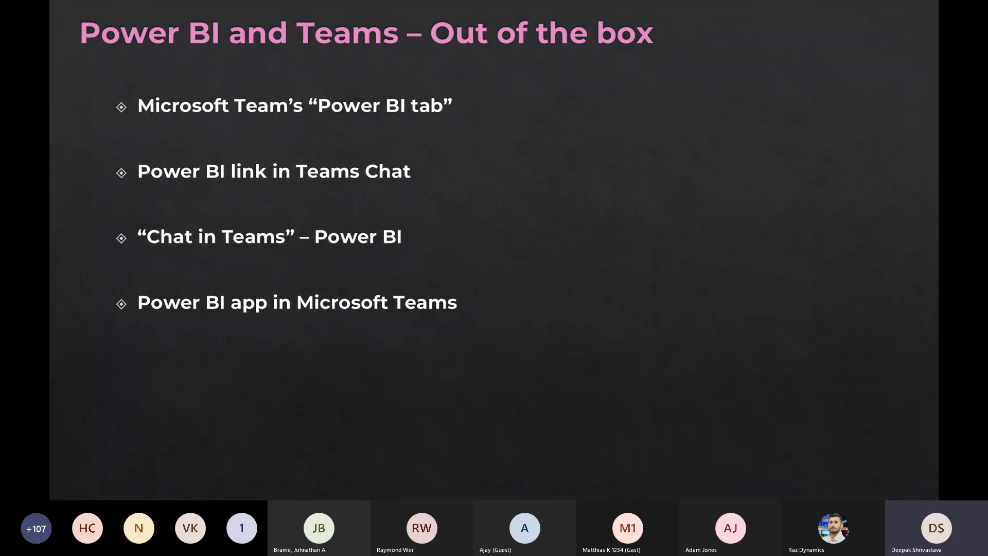
Dismiss the sharing confirmation in the browser, then return to Teams and close the open SampleFinancialReport.
key(alt+Tab)
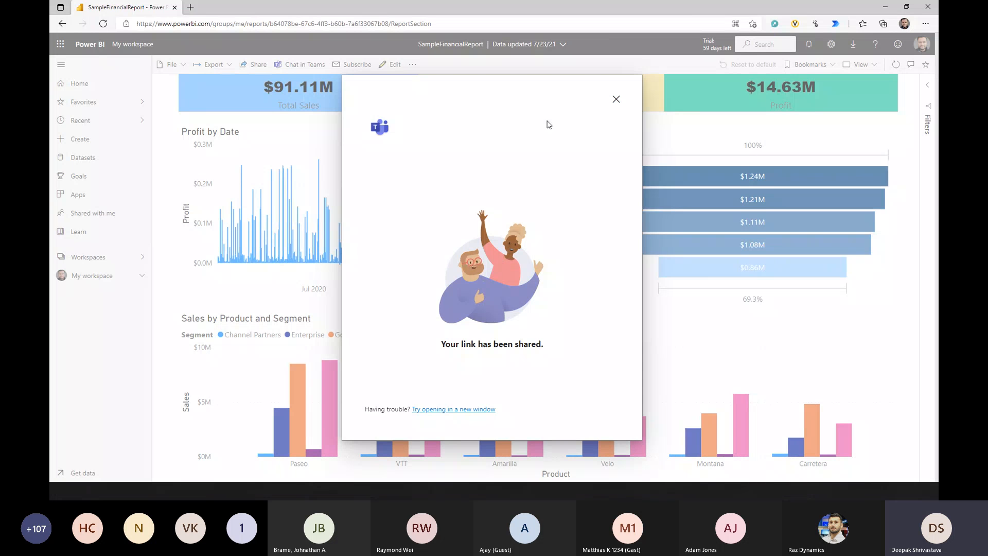
click(617, 100)
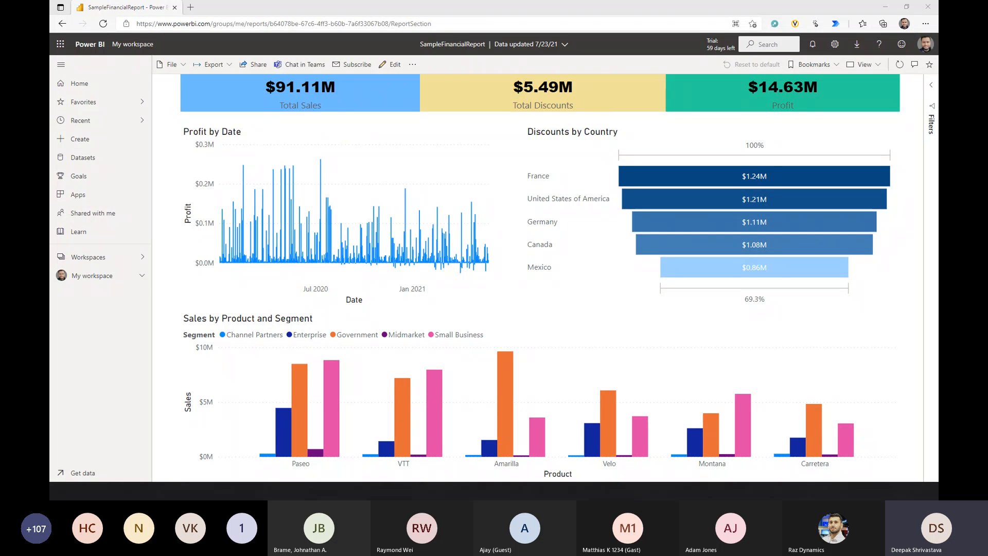
key(alt+Tab)
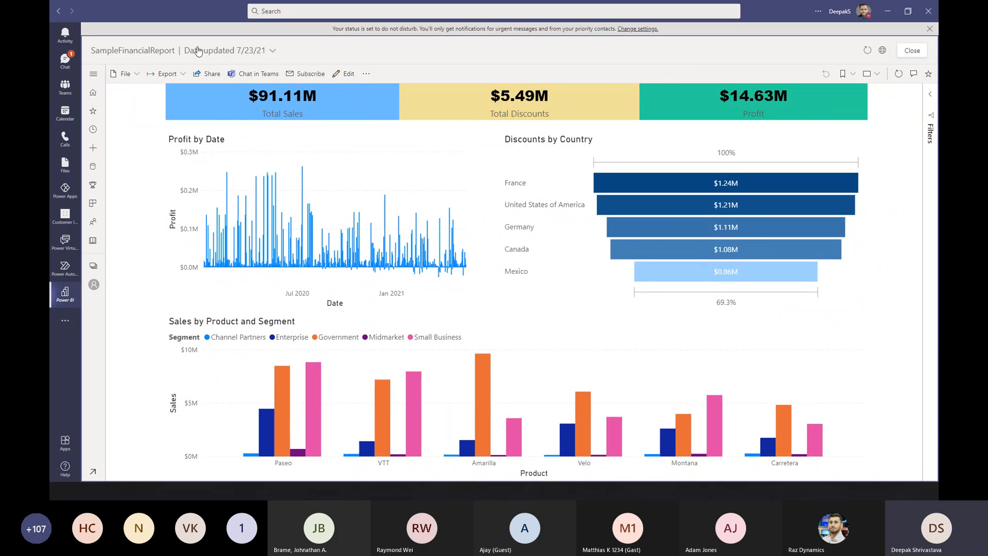
click(914, 51)
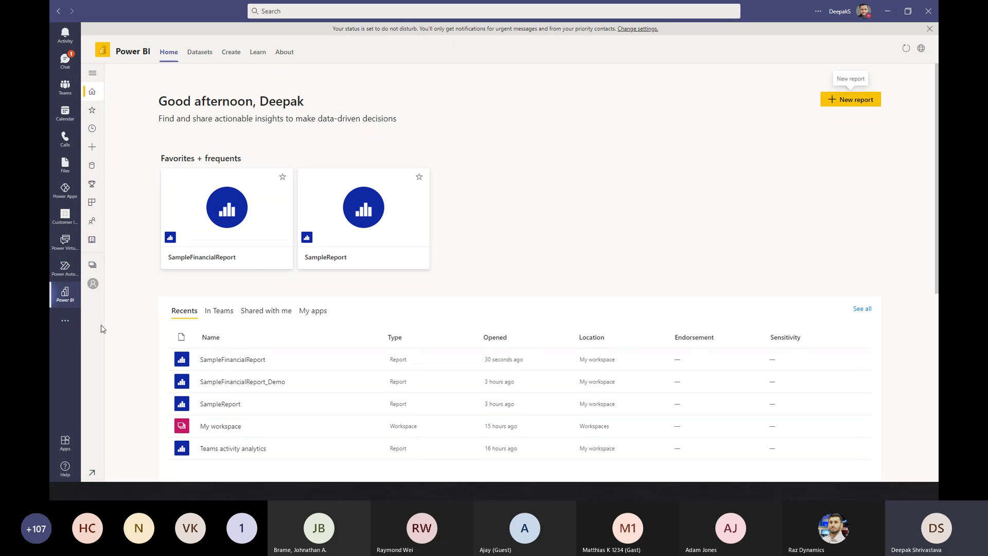
Search the Teams apps for "power bi" and open the Power BI app.
click(65, 323)
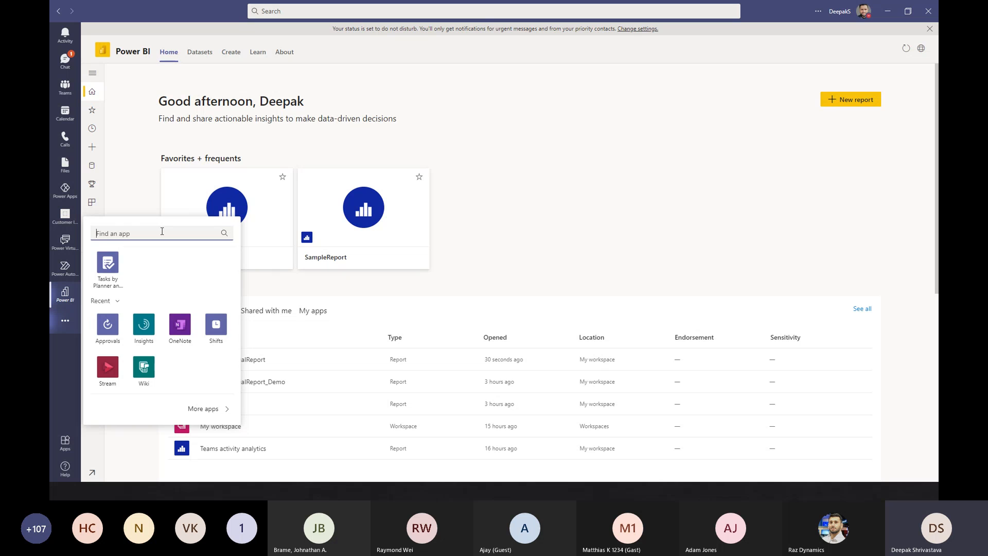
text(power )
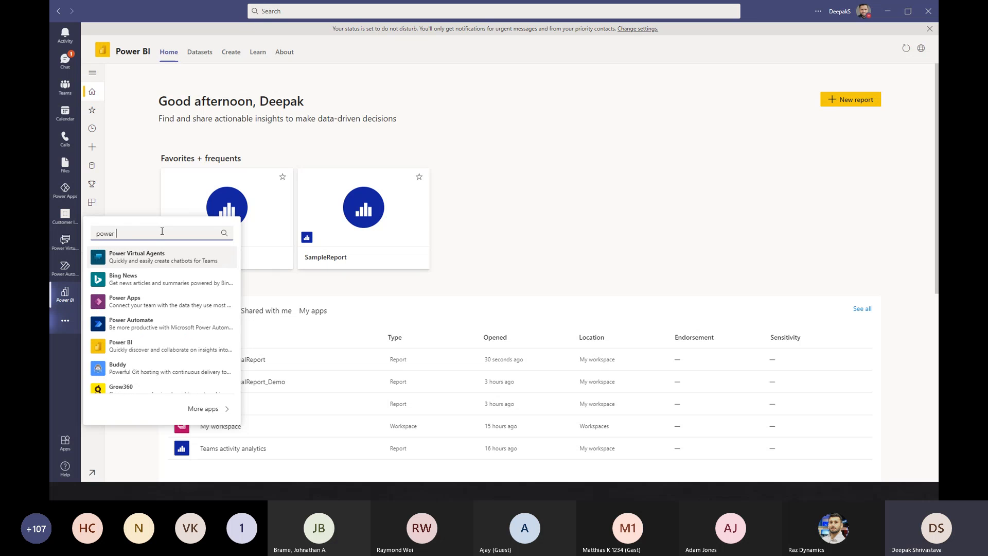
text(bi)
click(137, 259)
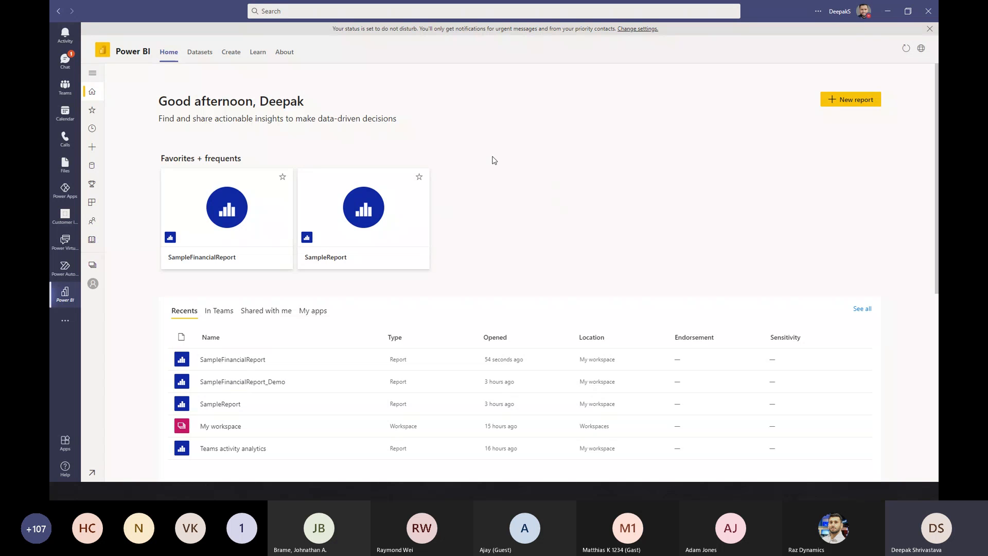
Look through the Power BI app's Create, Datasets and Workspaces areas and the In Teams report list on its home page.
mouse_move(356, 356)
scroll(354, 354, down, 2)
scroll(354, 354, up, 2)
click(92, 147)
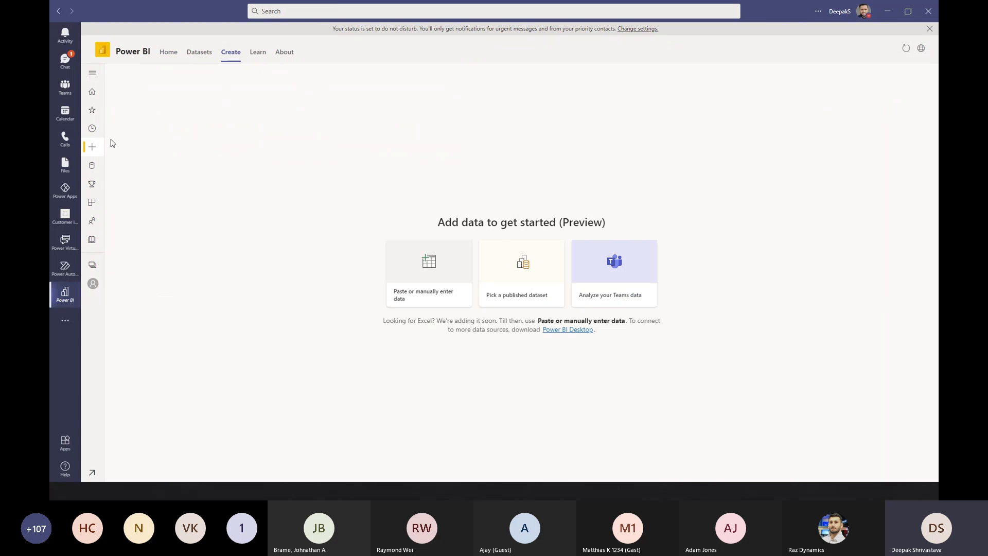
click(92, 165)
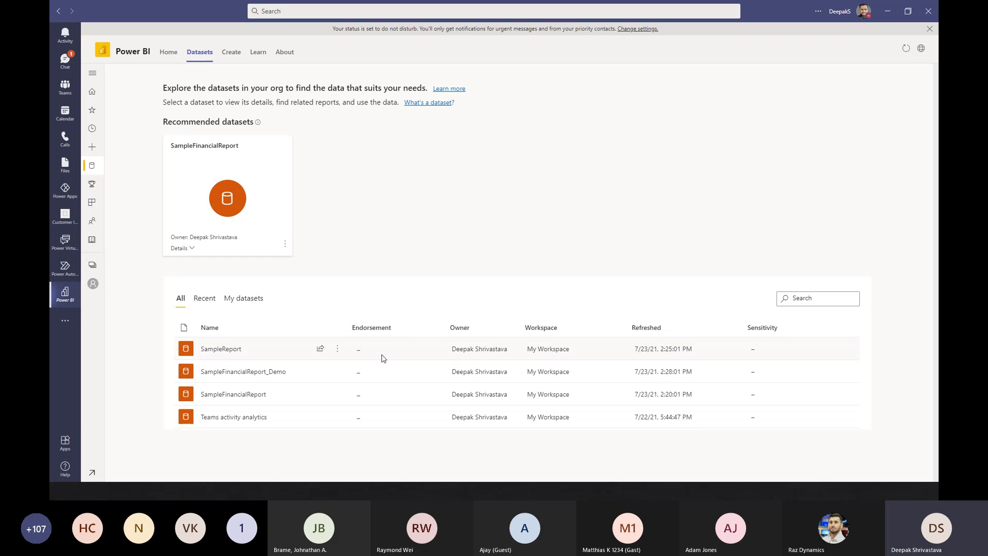
click(93, 268)
click(360, 194)
click(92, 93)
scroll(316, 365, down, 3)
scroll(314, 363, up, 3)
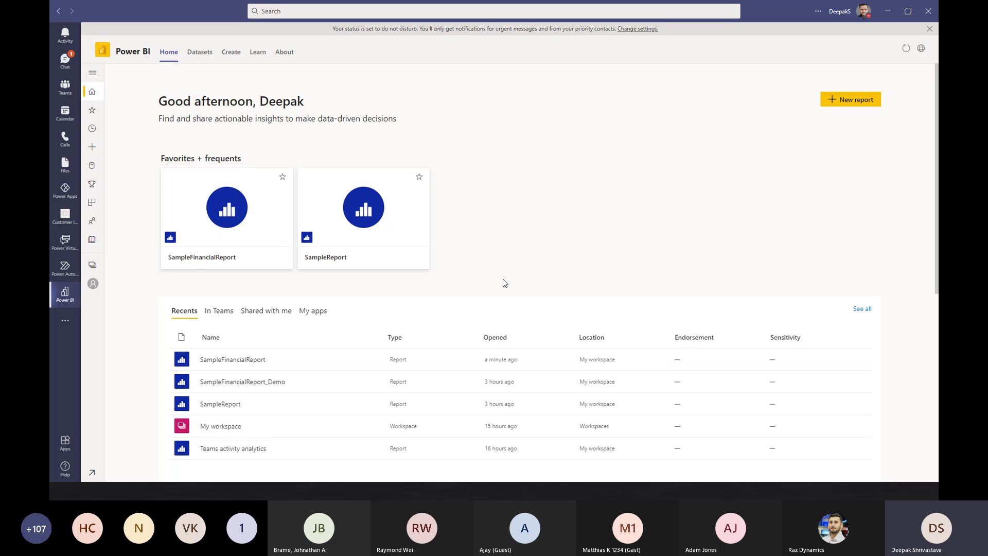
key(alt+Tab)
click(225, 316)
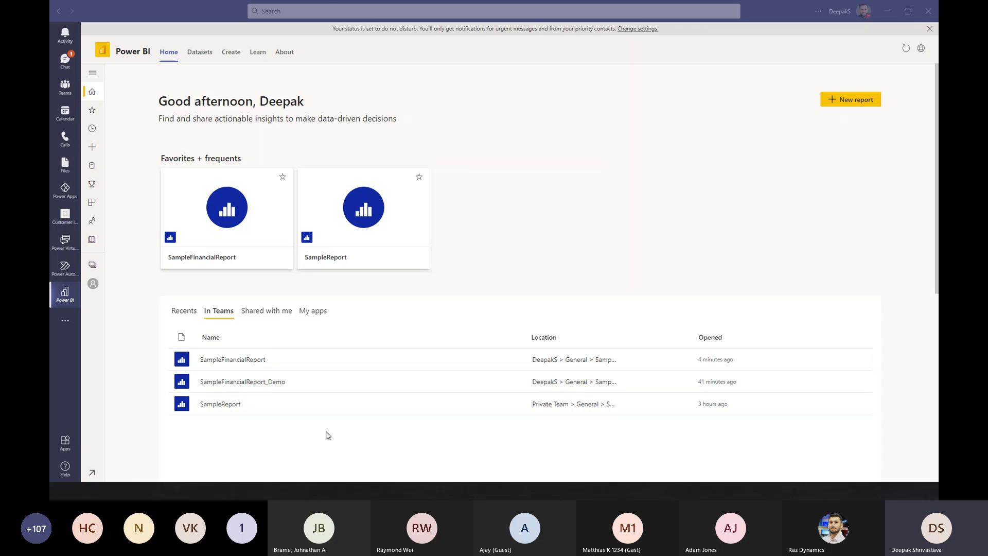
Switch to the slideshow and reveal the bullet "Dynamic Teams usage report".
key(alt+Tab)
click(353, 316)
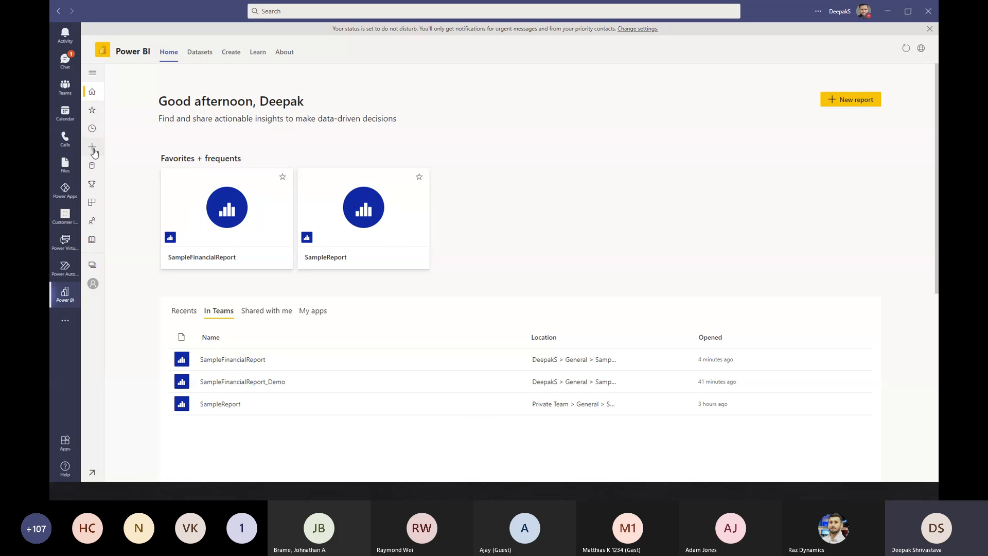
In the Power BI app in Teams, create a usage report with the Analyze your Teams data option.
click(92, 150)
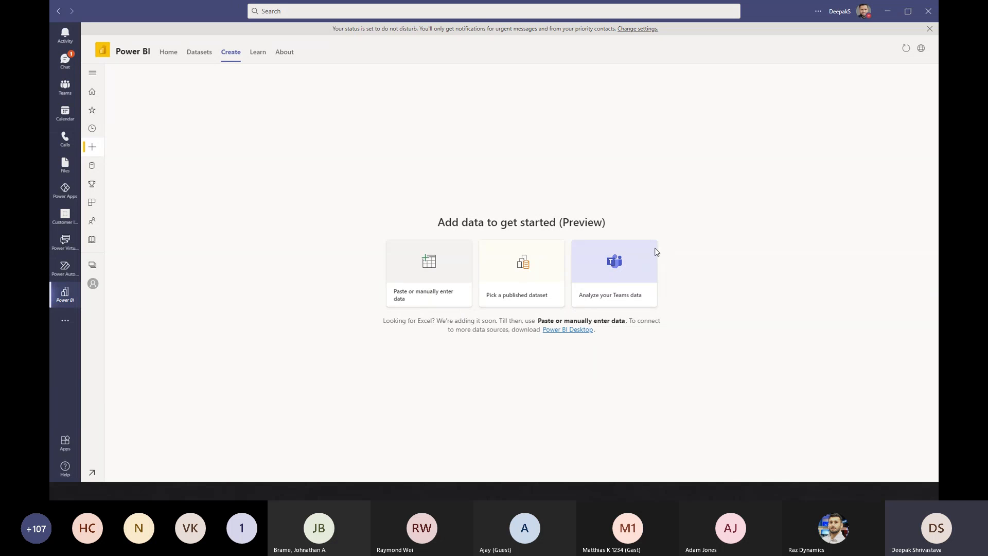
click(623, 269)
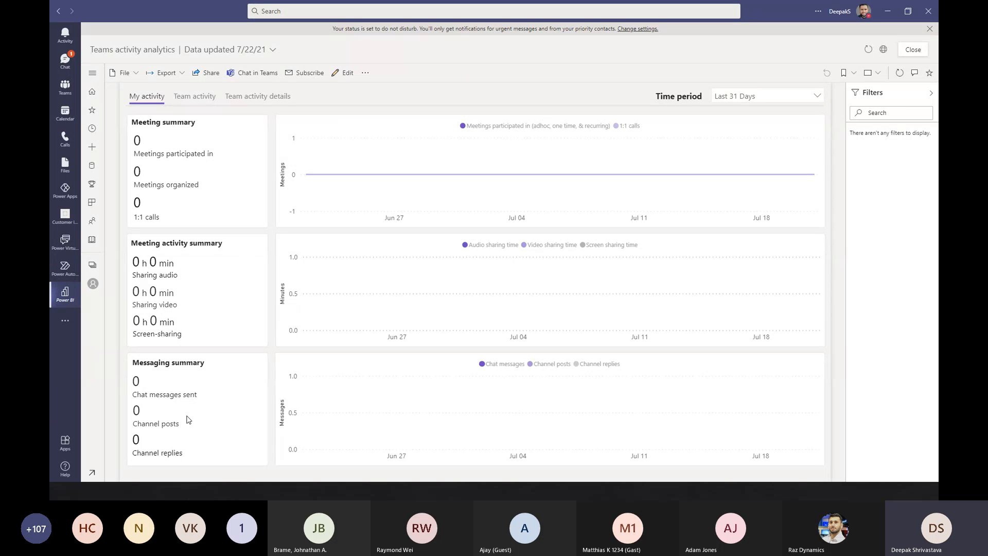
Review the usage report's time period choices, Team activity and Team activity details pages, and return to My activity.
click(766, 97)
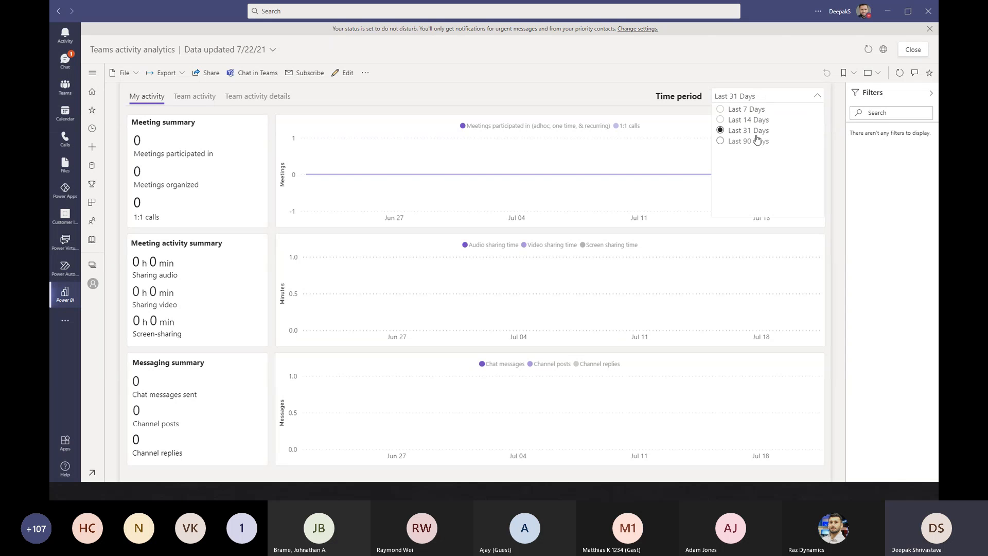
click(211, 110)
click(194, 97)
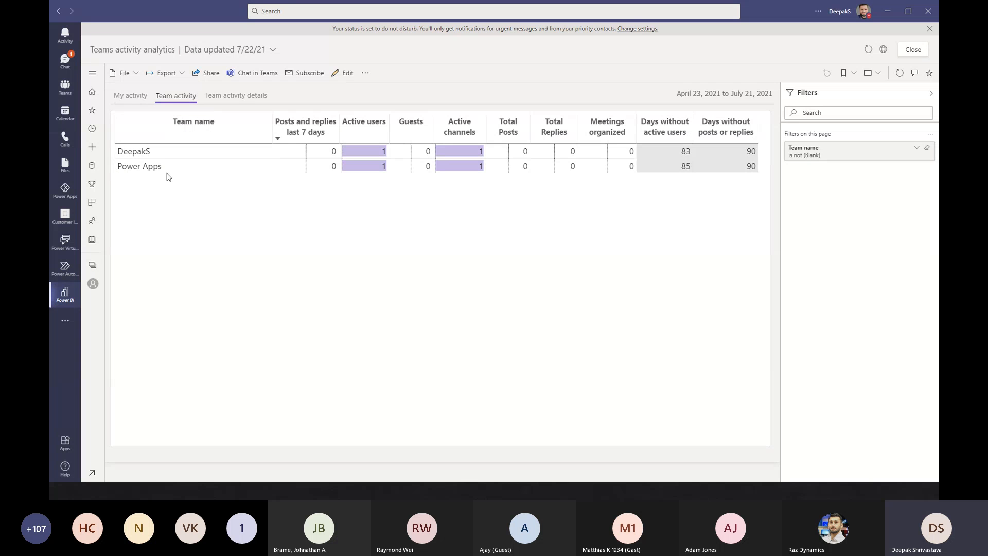
click(223, 95)
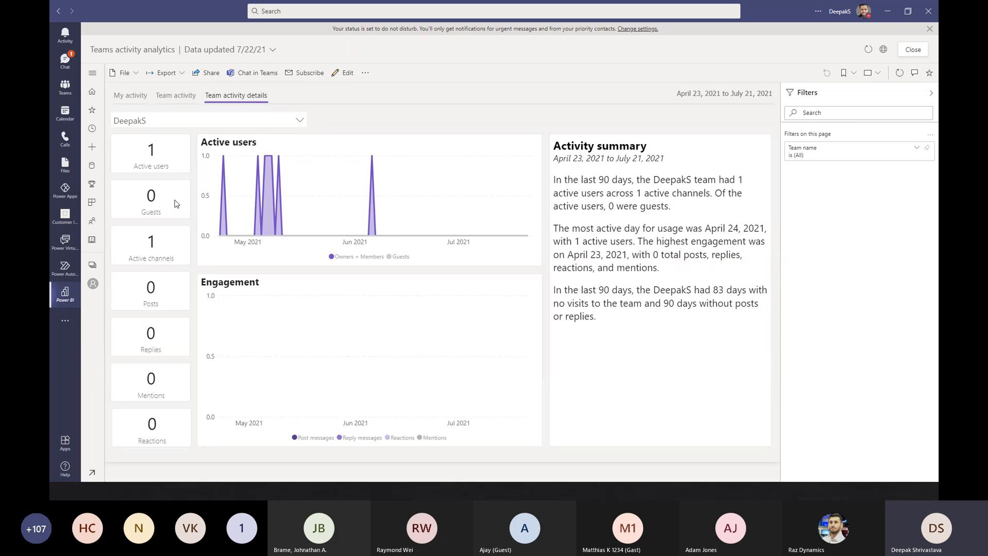
click(135, 96)
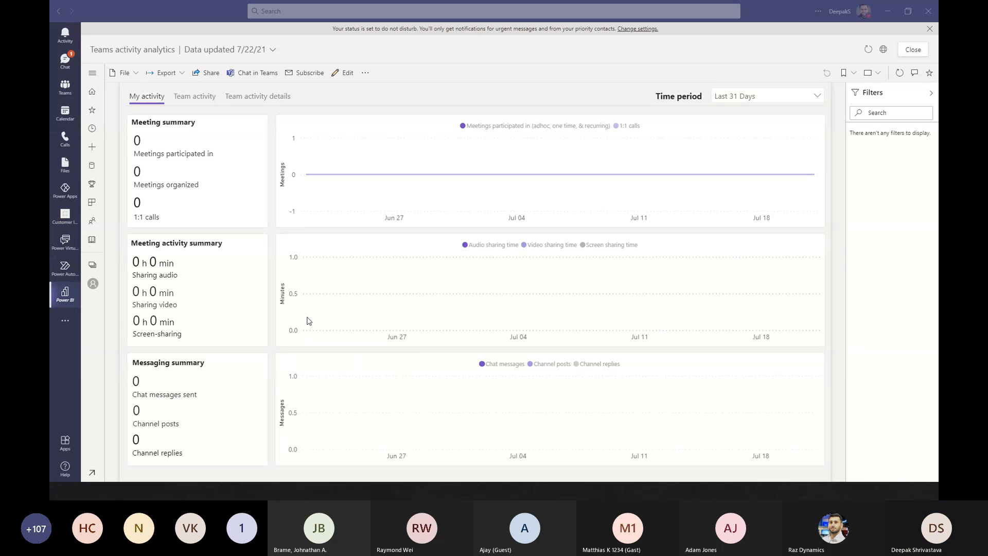
Switch to the slideshow and reveal the bullet "Power BI notification in Teams".
key(alt+Tab)
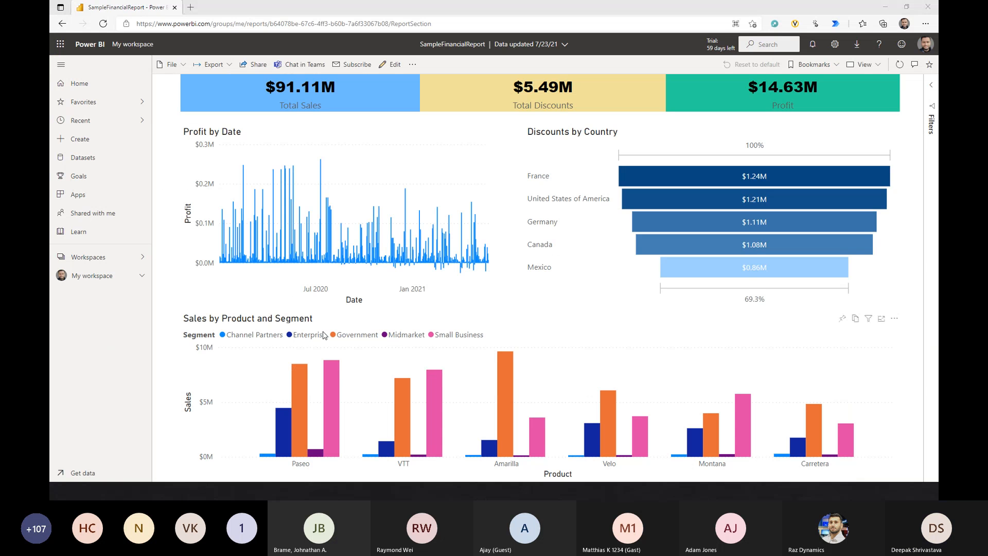
key(alt+Tab)
click(561, 316)
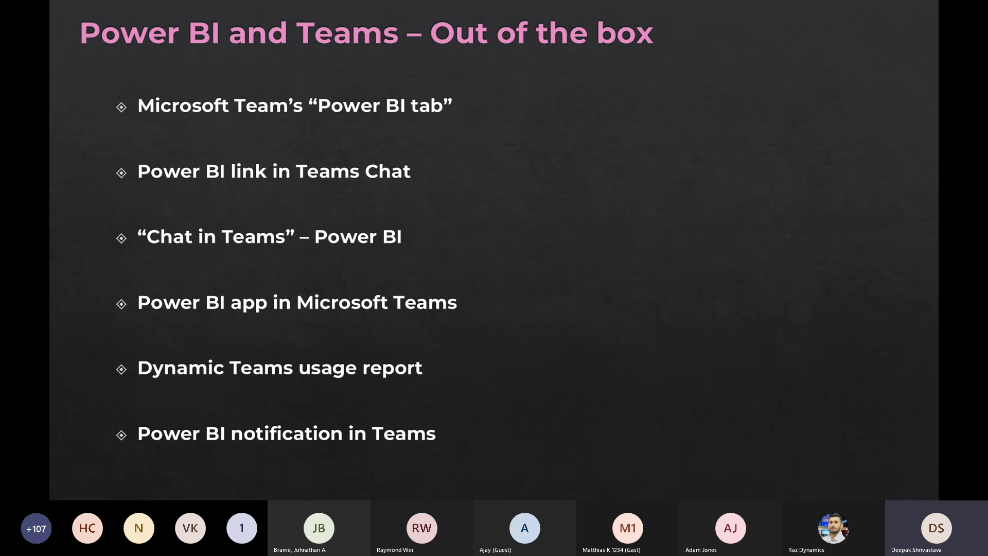
Bring up the second browser window with the TeamsPowerBI workspace open in Teams and maximize it.
key(alt+Tab)
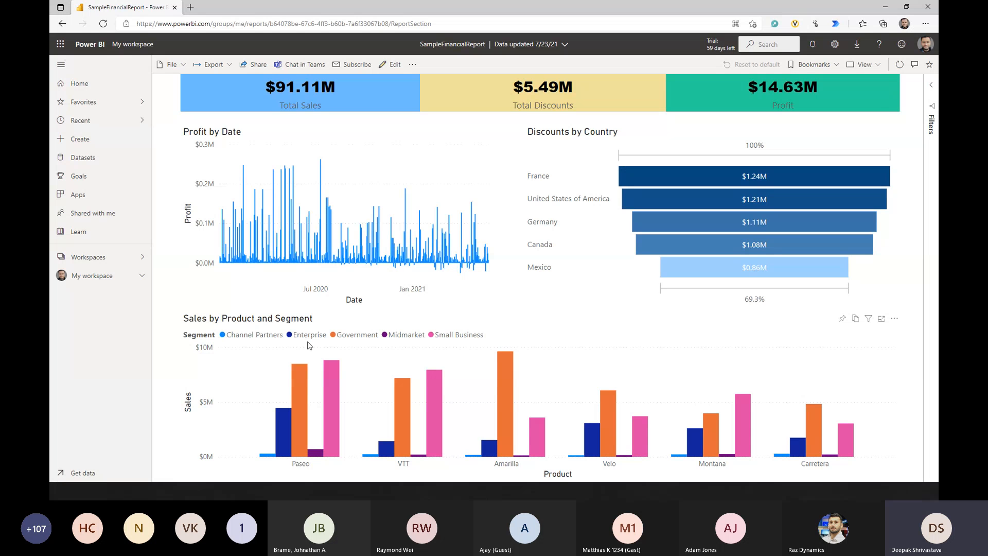
key(alt+Tab)
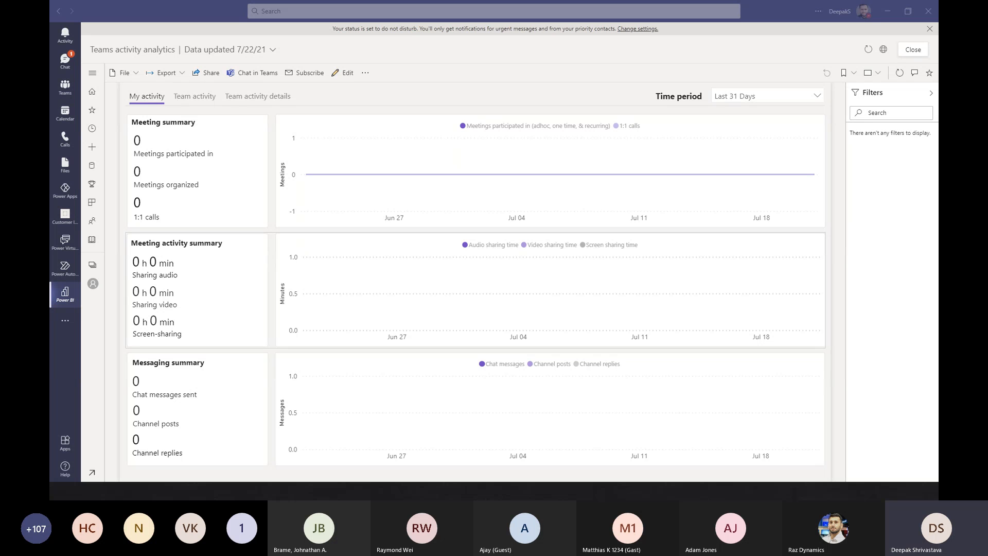
drag(448, 154, 674, 77)
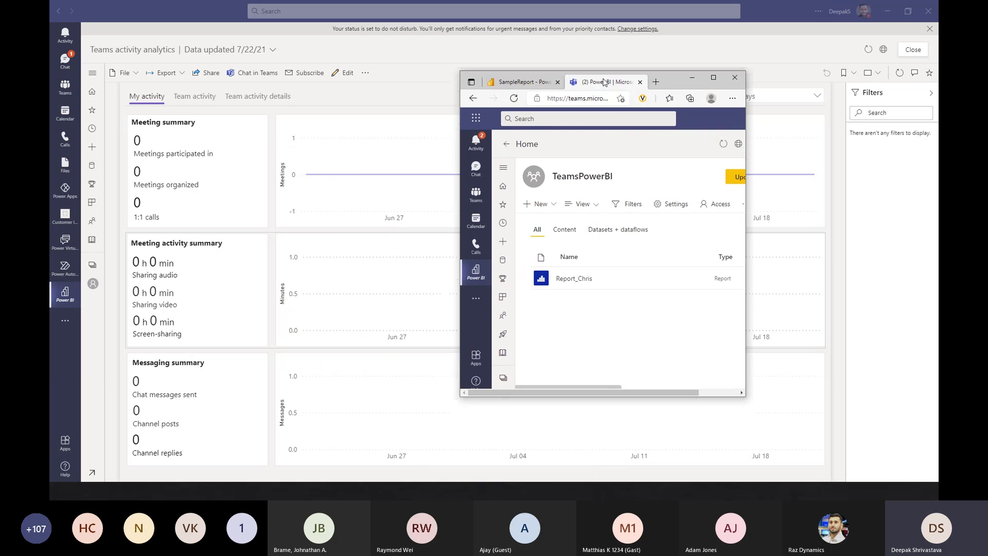
click(714, 77)
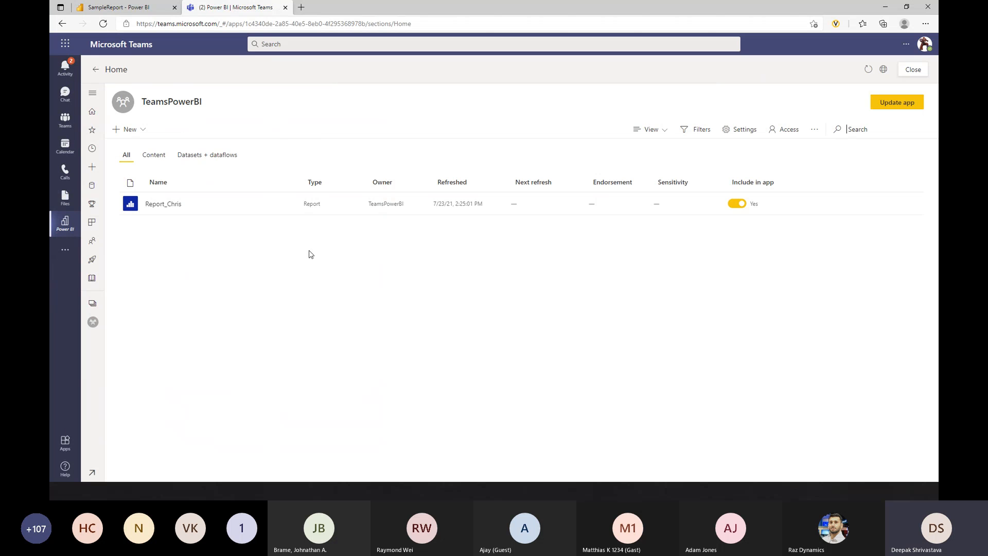
Check the account signed in to Teams on the web, view its SampleReport in Power BI, and return to the TeamsPowerBI workspace.
click(925, 44)
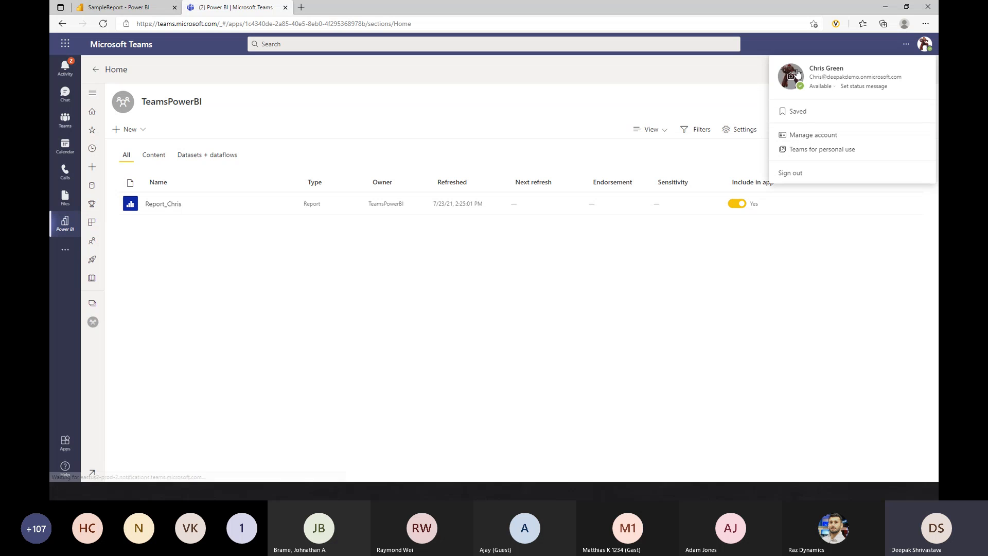
click(371, 302)
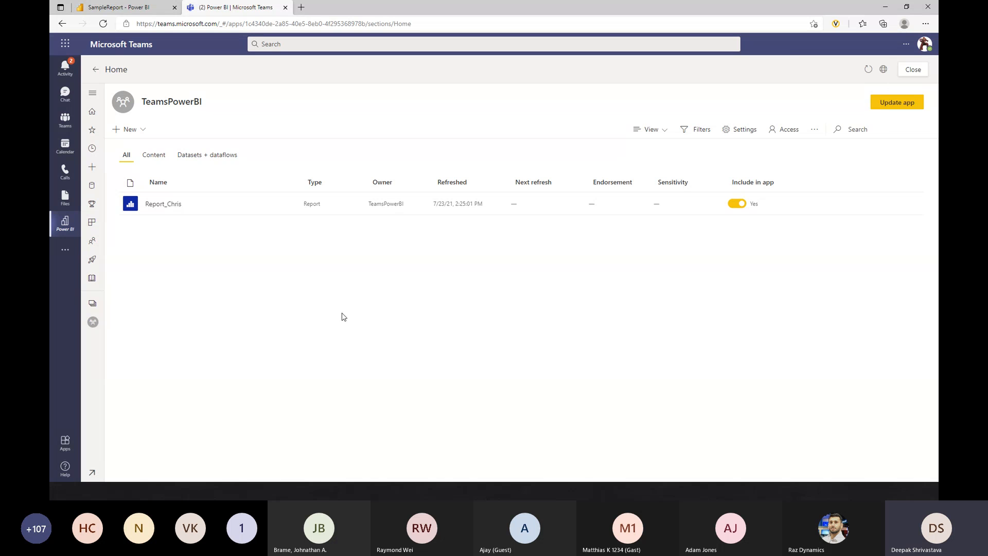
click(134, 6)
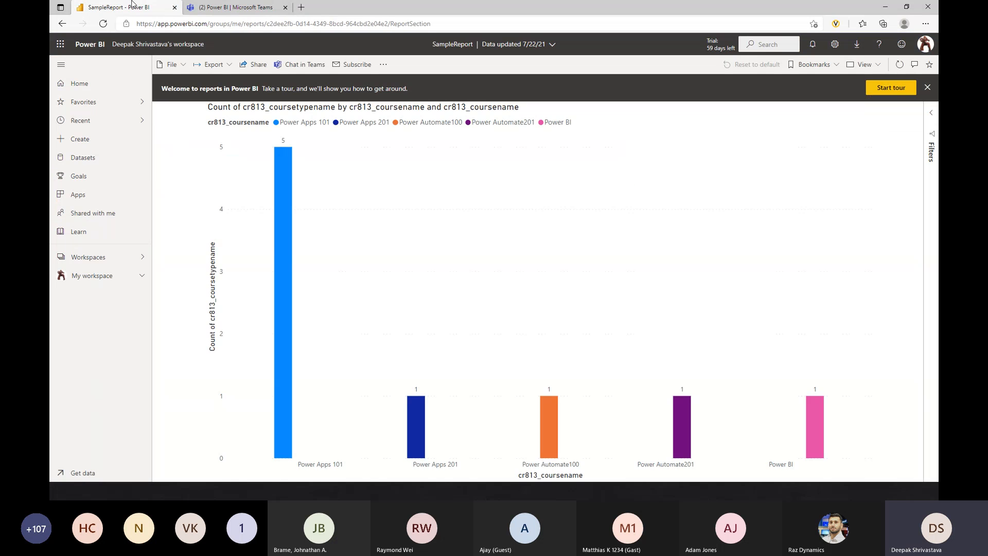
click(235, 7)
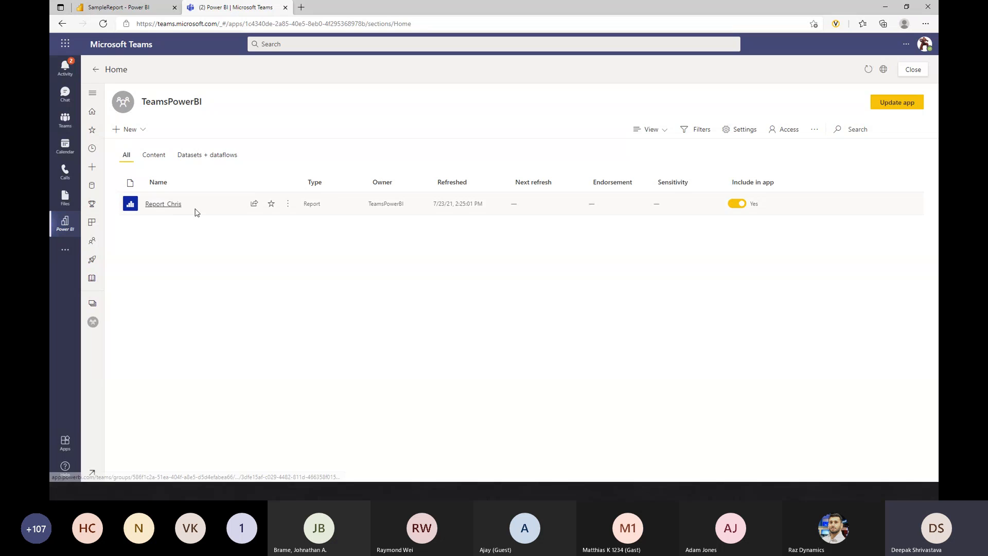
Switch back to the Teams desktop app and display the General channel's posts.
key(alt+Tab)
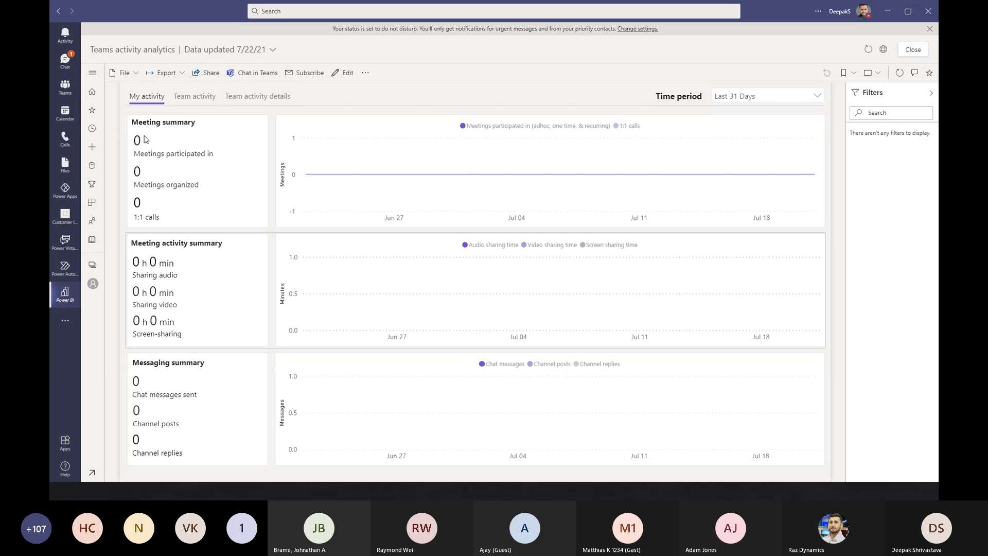
click(64, 89)
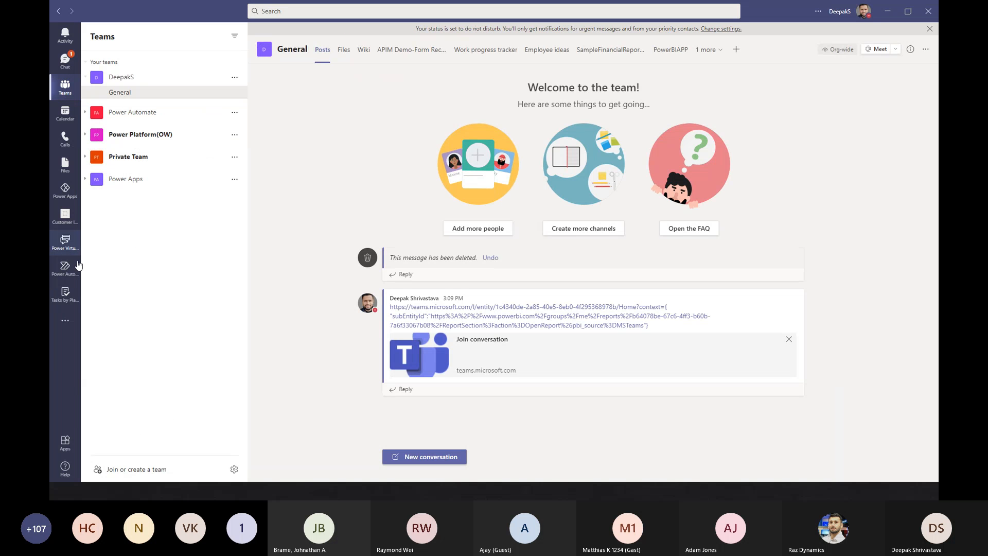
Open the Power BI app inside Teams and open SampleFinancialReport from the recent items.
click(65, 320)
click(98, 278)
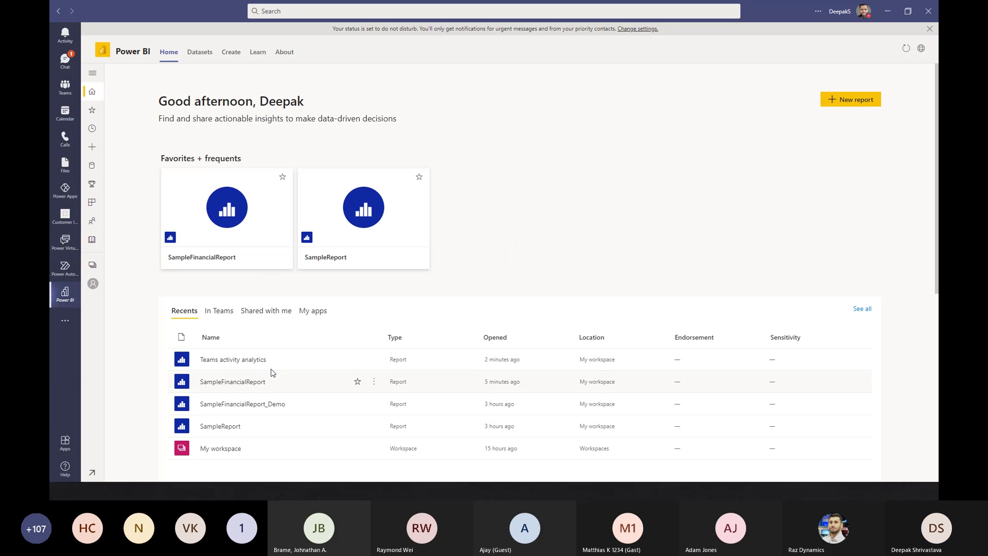
click(375, 381)
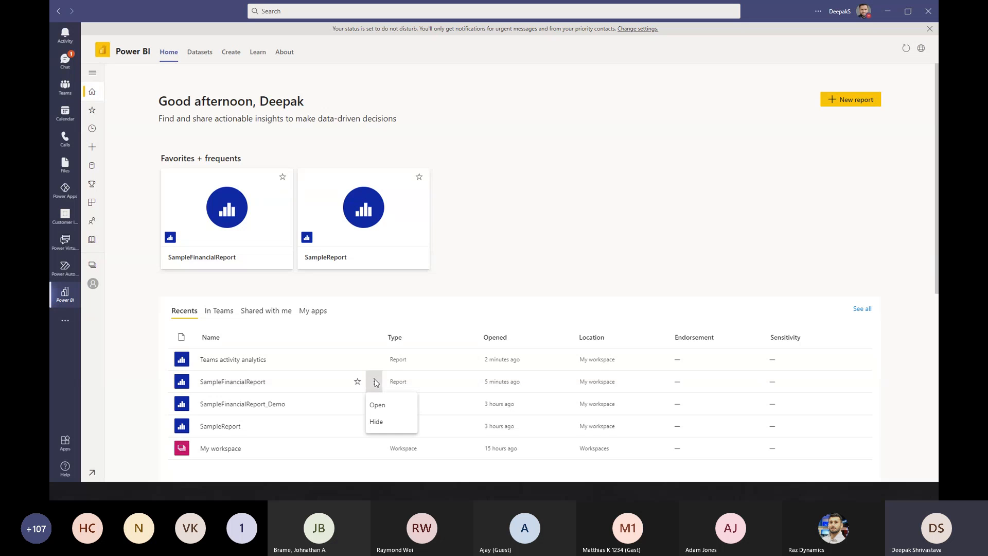
click(244, 384)
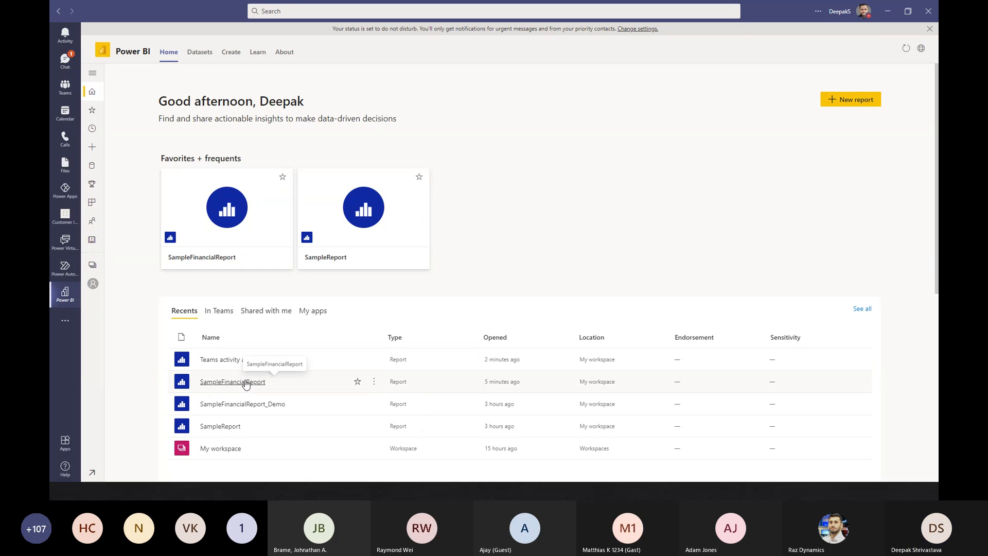
click(245, 383)
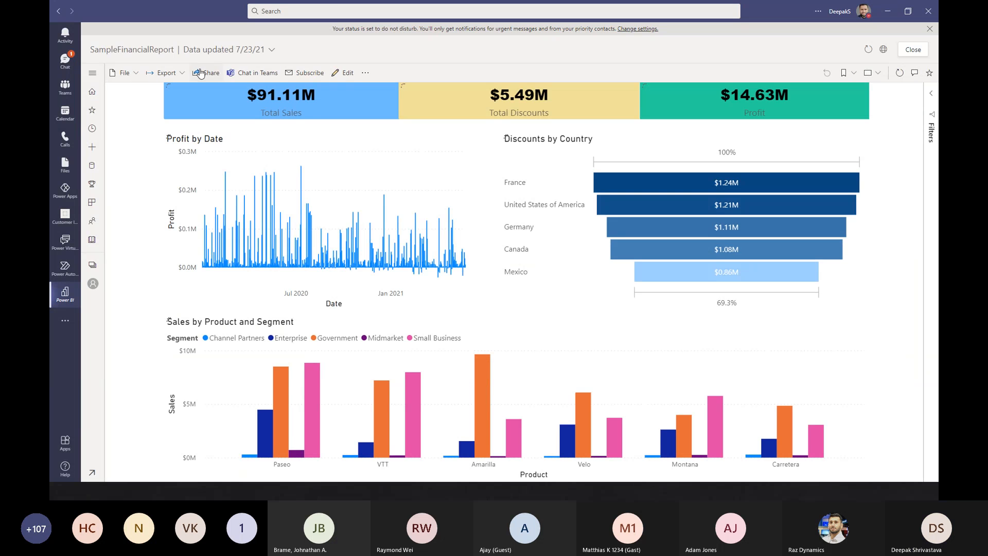
Start sharing SampleFinancialReport and set the link so specific people can view, share, and build new content.
click(201, 73)
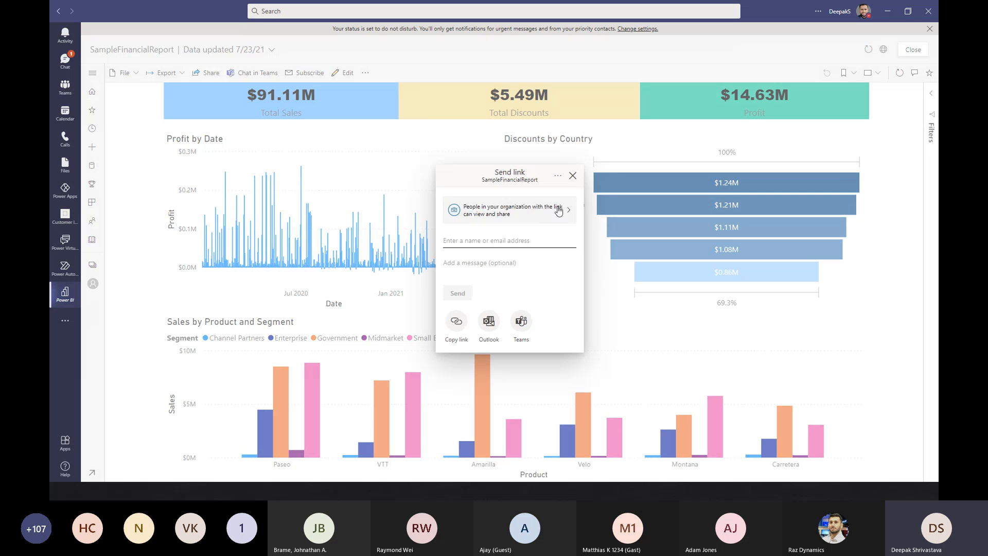
click(558, 211)
click(469, 263)
click(462, 315)
click(519, 339)
Add the colleague as the link's recipient and send the SampleFinancialReport link.
text(chris)
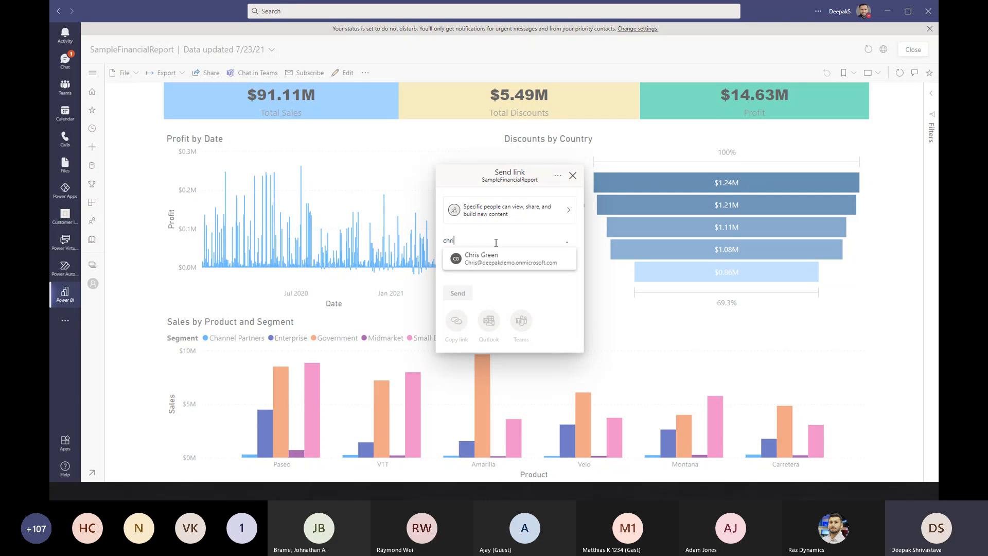
click(496, 260)
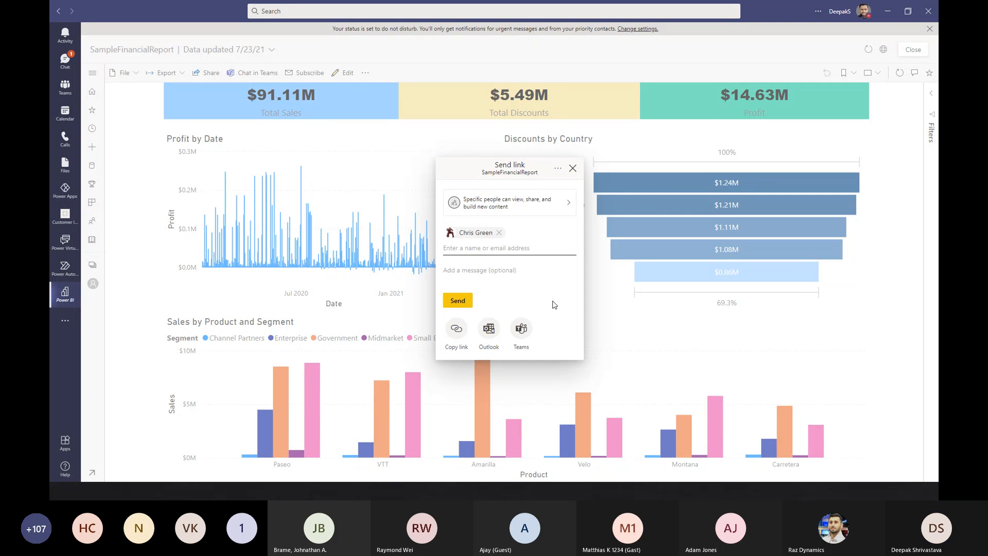
click(462, 303)
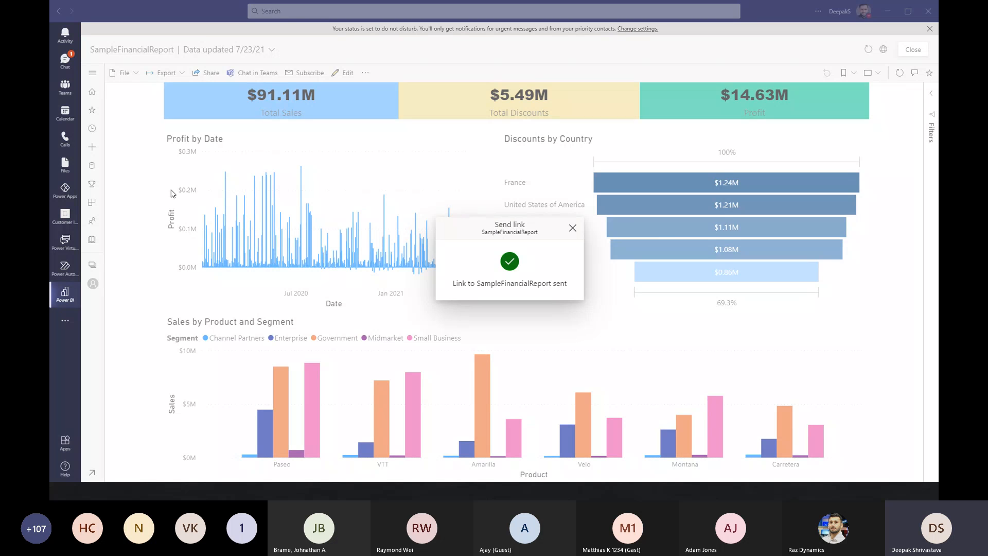
Switch to the recipient's Teams in the browser and open the SampleFinancialReport sharing notification from the activity feed.
key(alt+Tab)
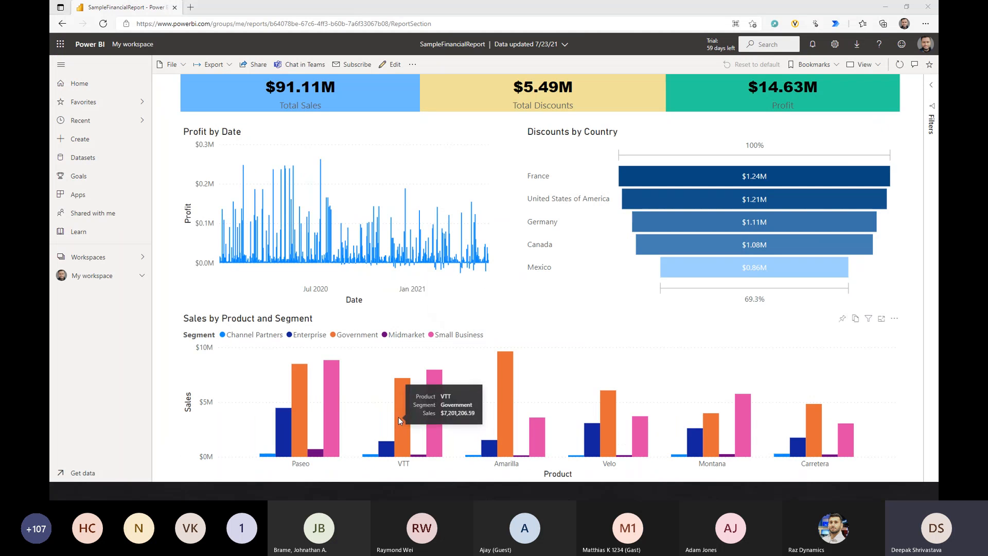
key(ctrl+Tab)
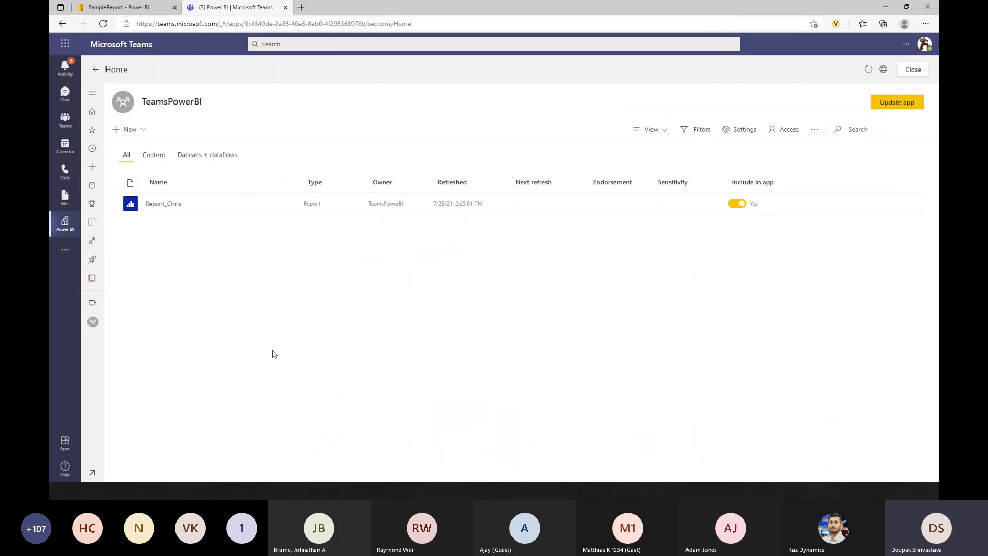
click(68, 69)
click(144, 103)
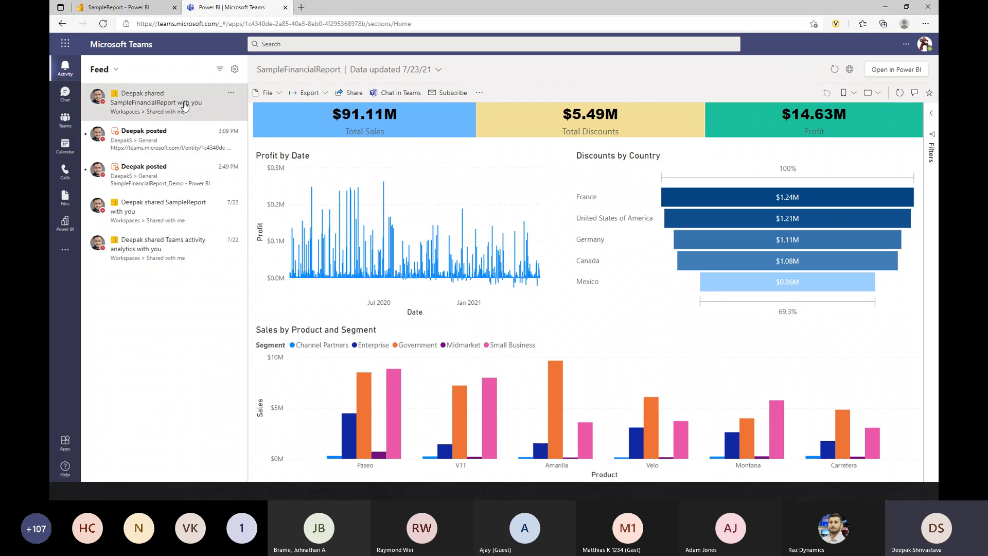
Return to the Teams desktop app, dismiss the sent-link dialog, and open the SampleFinancialReport_Demo access request from the activity feed.
key(alt+Tab)
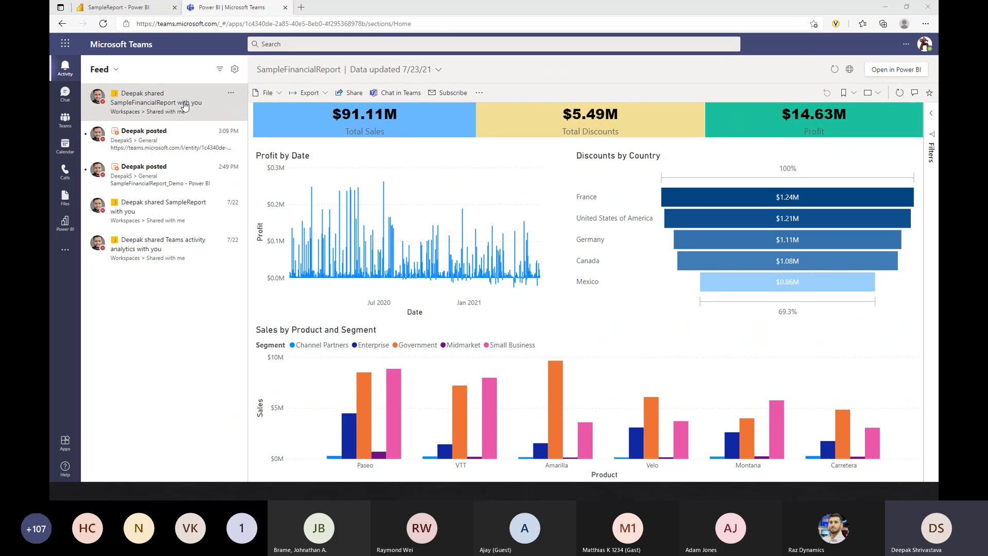
key(alt+Tab)
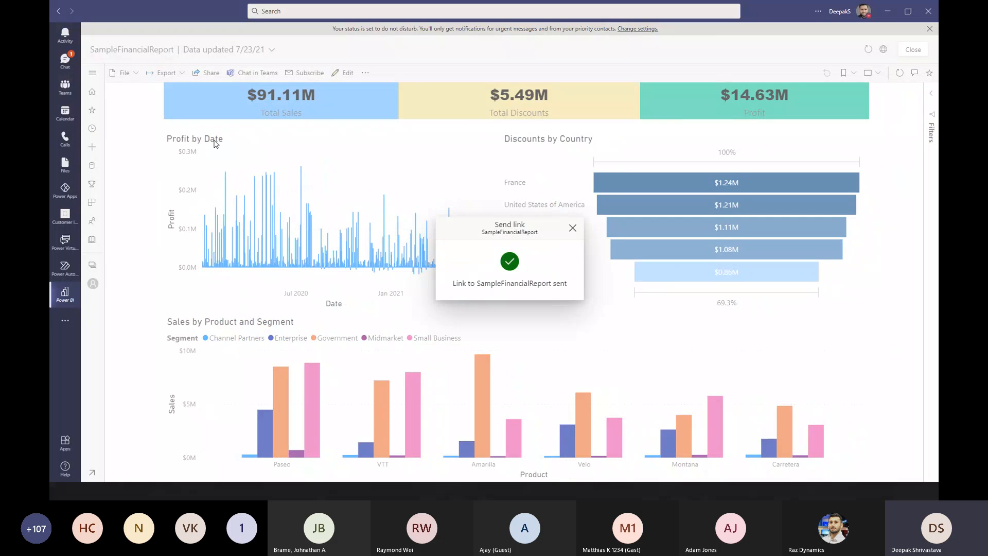
click(573, 228)
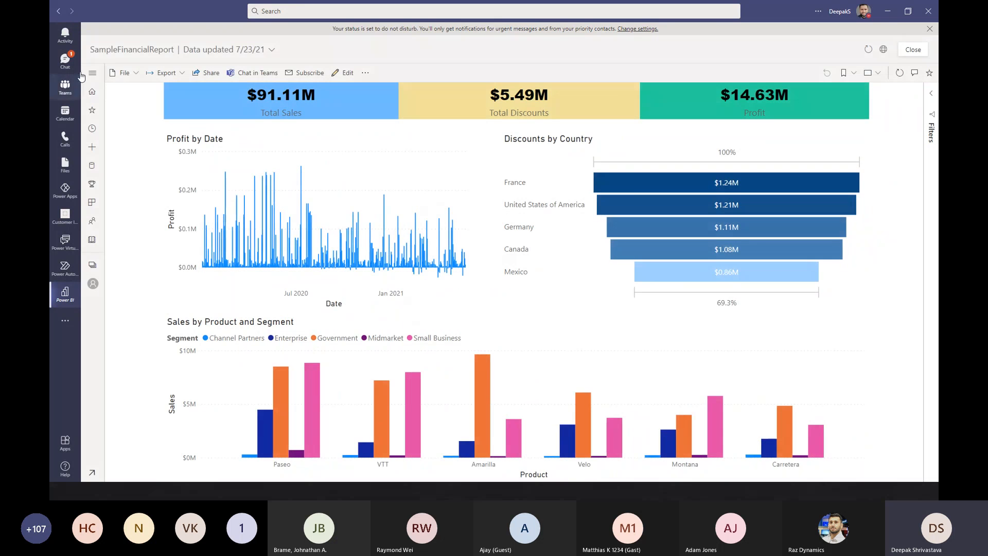
click(65, 35)
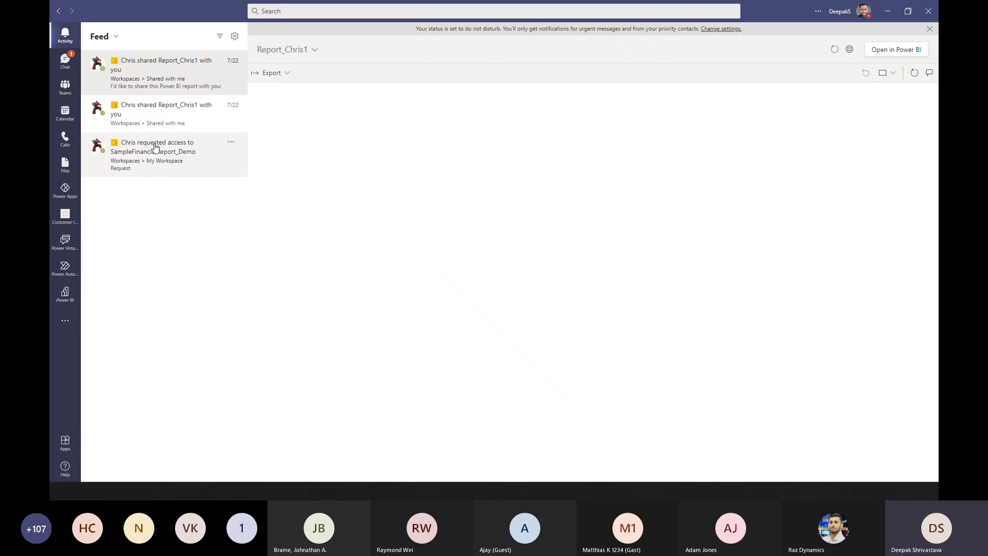
click(158, 149)
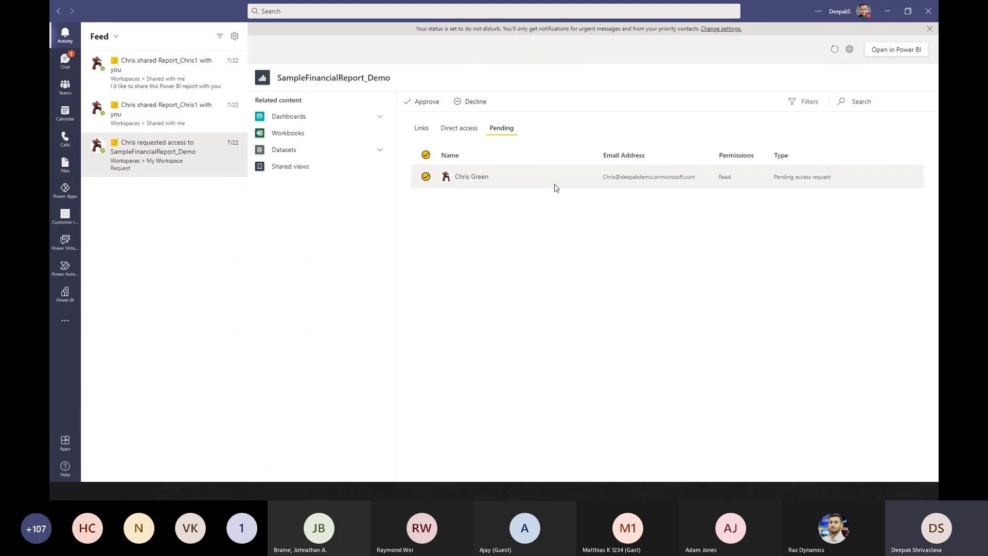
Open the Power BI notification settings in Teams, review the delivery options for Actions and Updates, and close the settings.
click(819, 12)
click(785, 34)
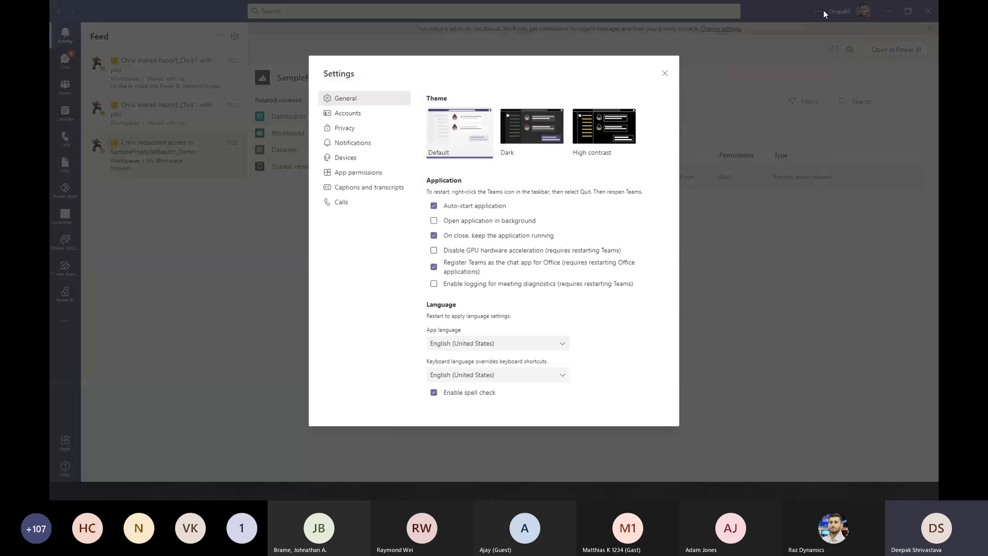
click(345, 145)
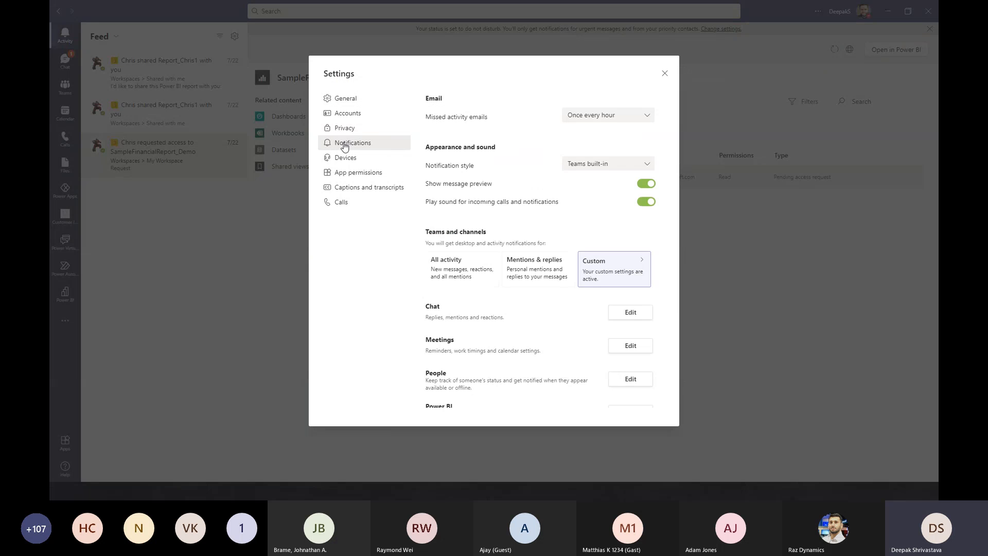
scroll(512, 268, down, 3)
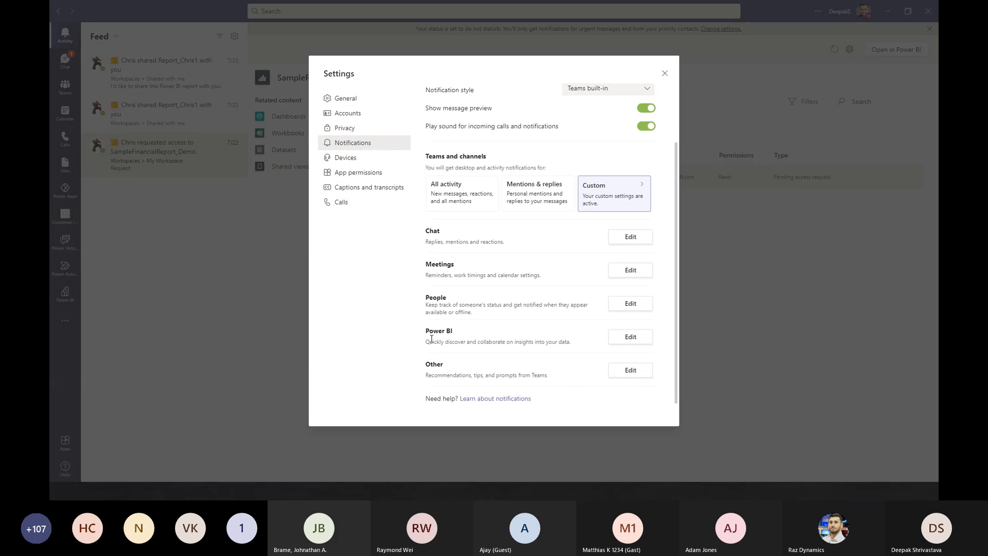
click(646, 338)
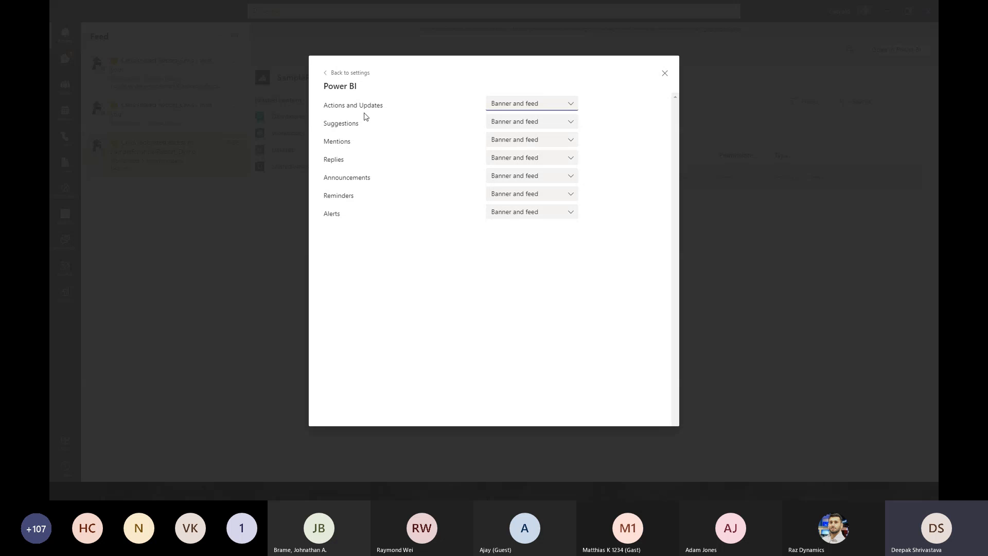
click(540, 103)
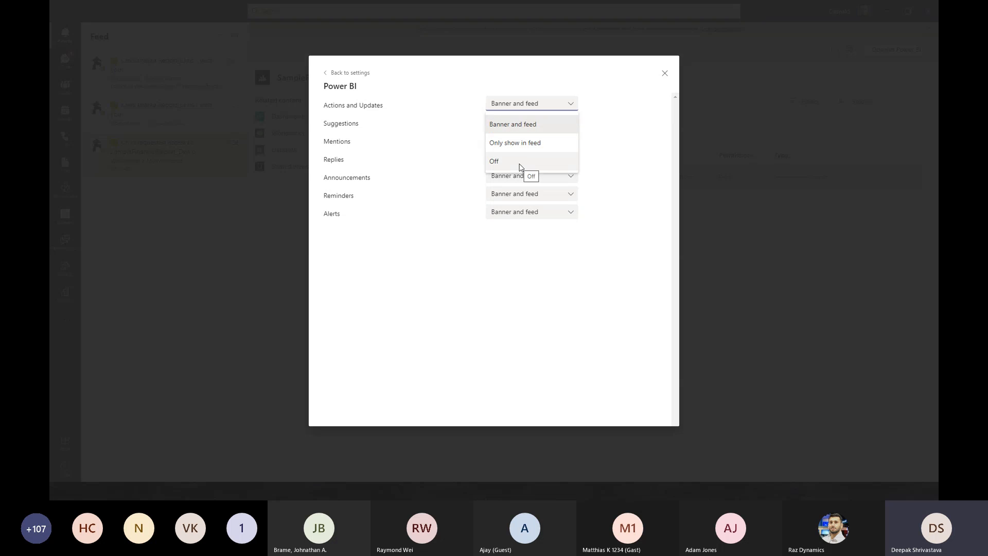
click(607, 145)
click(665, 75)
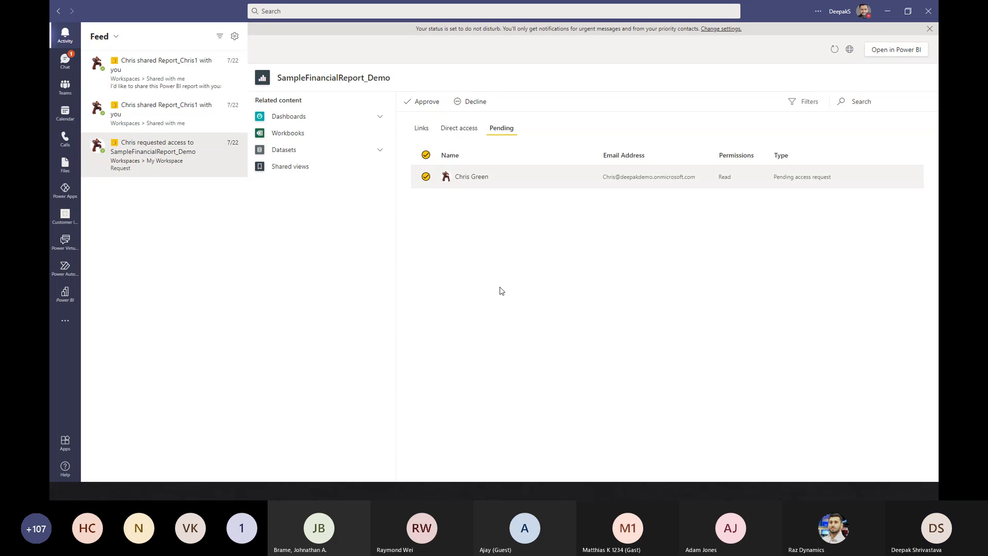
Switch back to the slideshow on the "Power BI and Teams – Out of the box" slide.
key(alt+Tab)
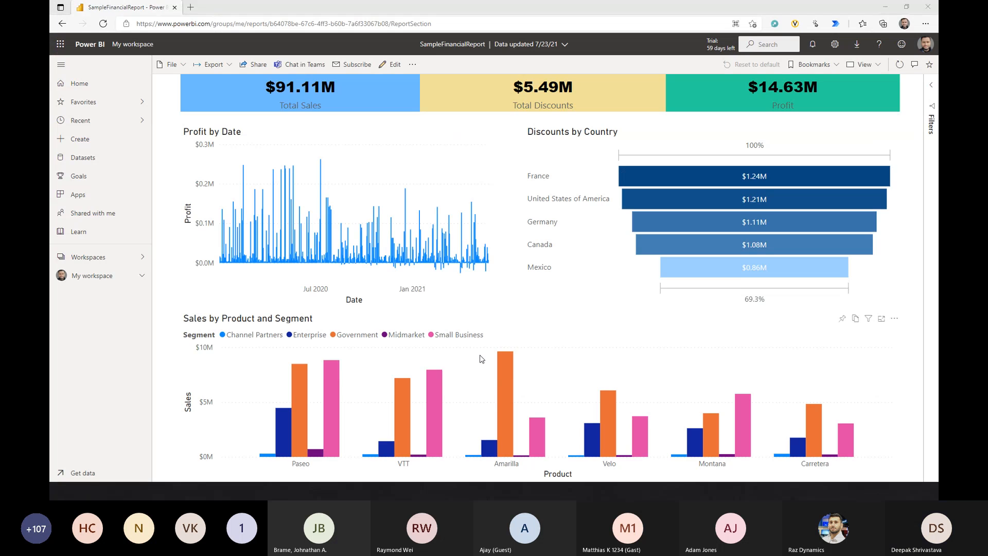
key(alt+Tab)
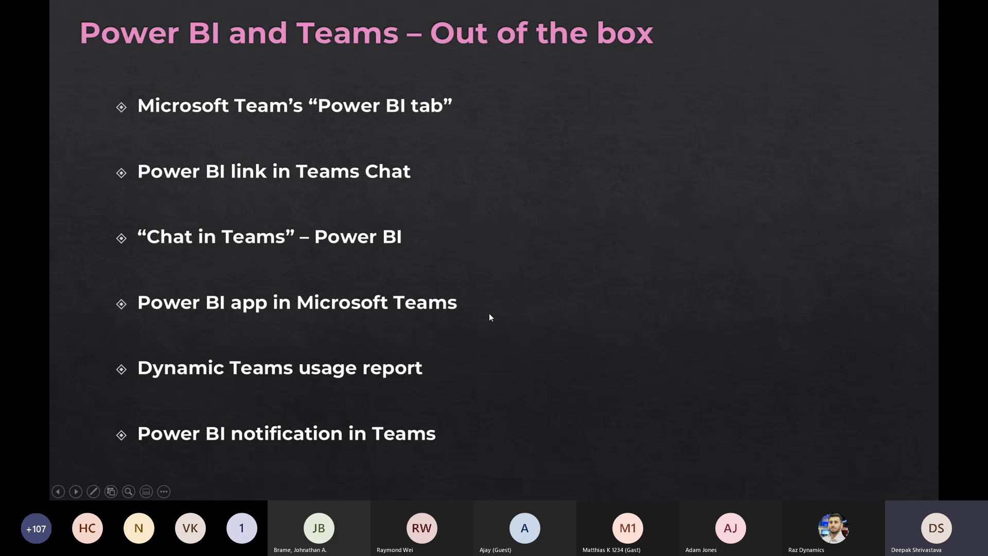
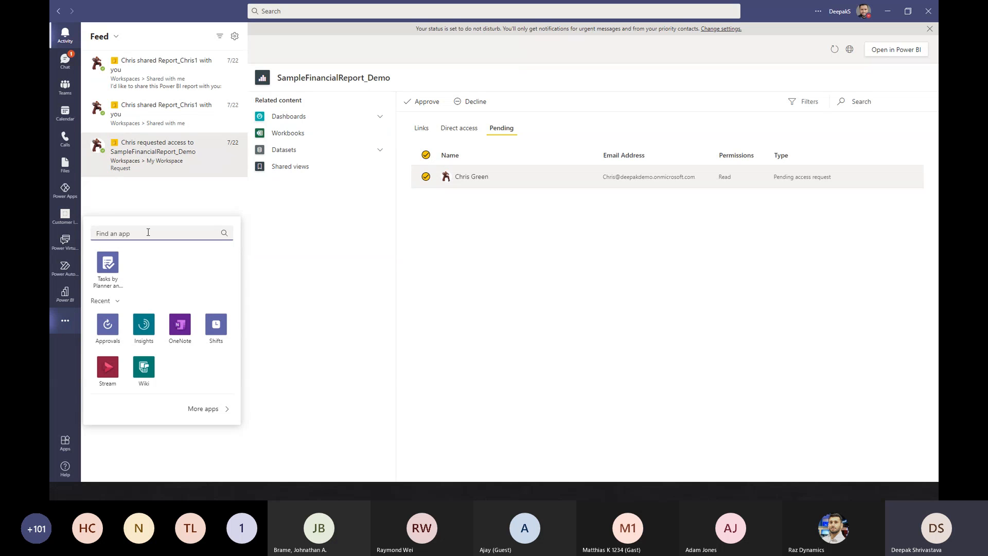
Search the Teams apps for "power", open Power Apps, and look over its home page.
text(po)
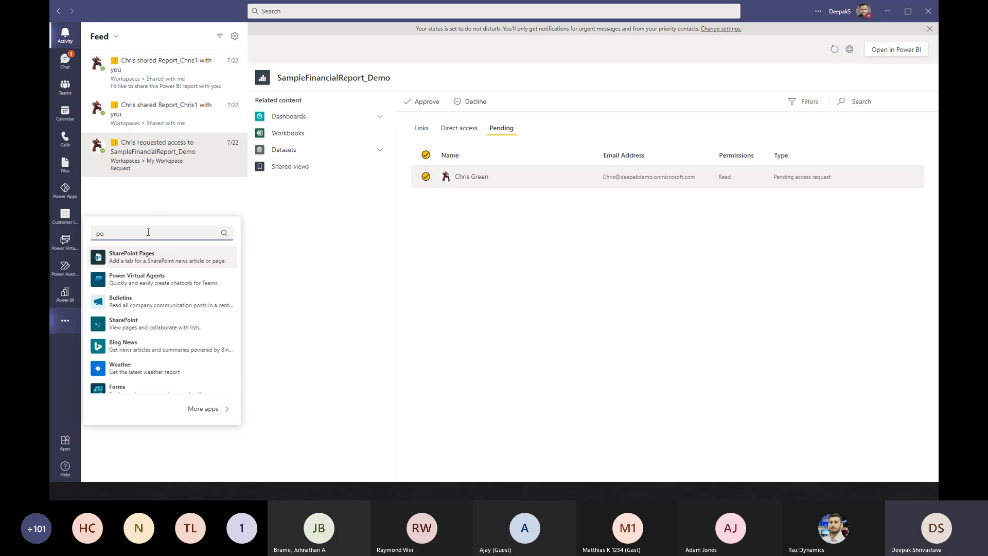
text(wer)
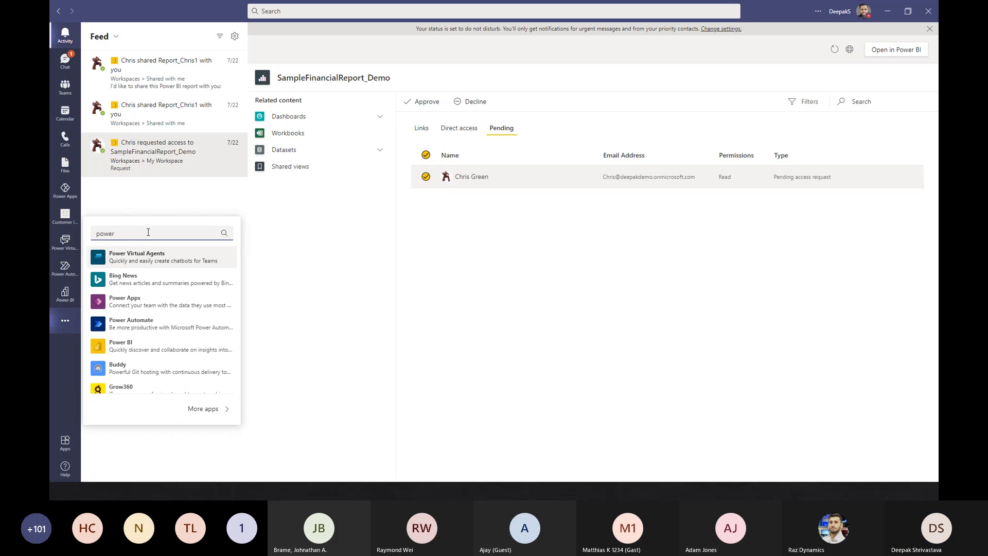
click(146, 304)
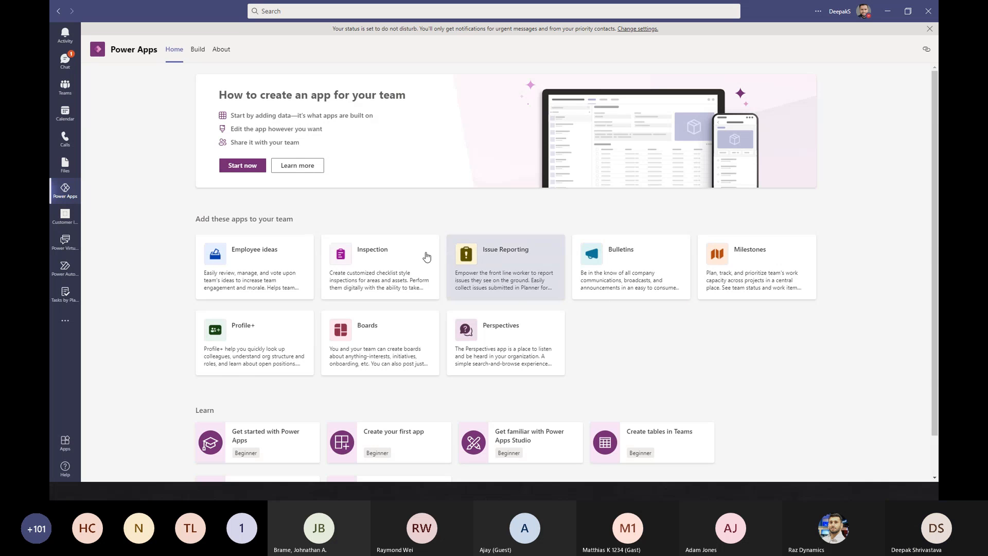
scroll(443, 260, down, 2)
scroll(408, 360, up, 2)
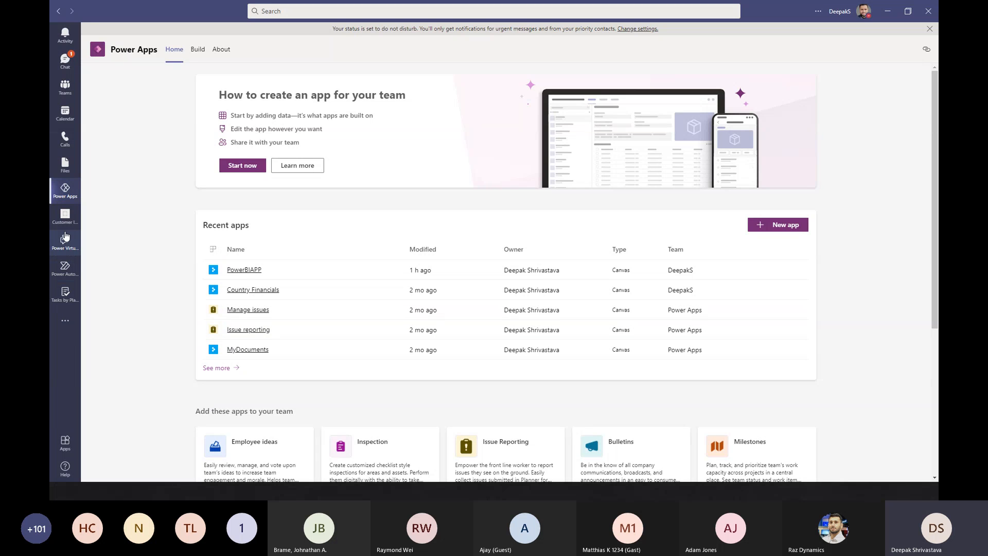
View the management options of the pinned Power Apps app and the list of additional Teams apps.
right_click(68, 197)
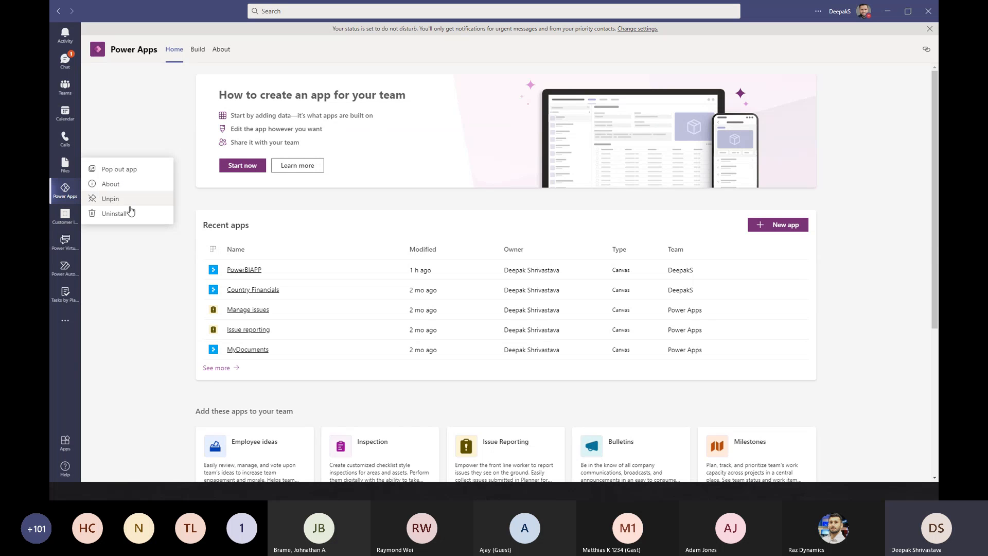
click(66, 322)
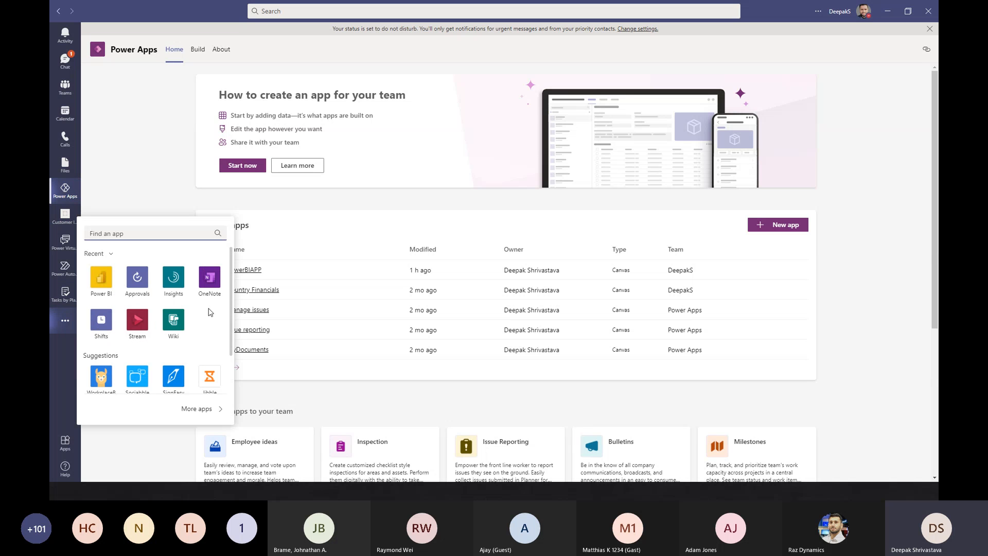
click(138, 165)
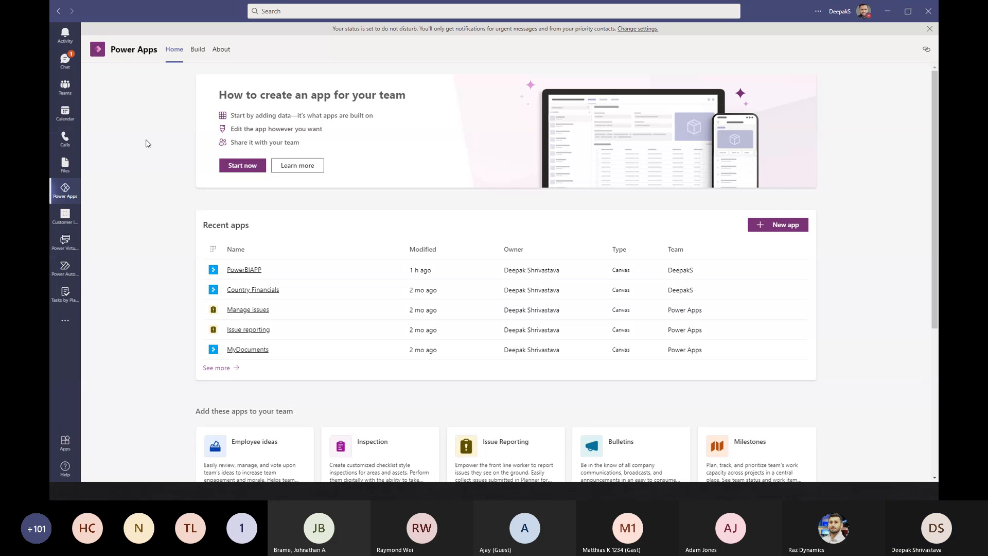
View all items built for the first listed team in Power Apps and narrow the list to apps.
click(198, 51)
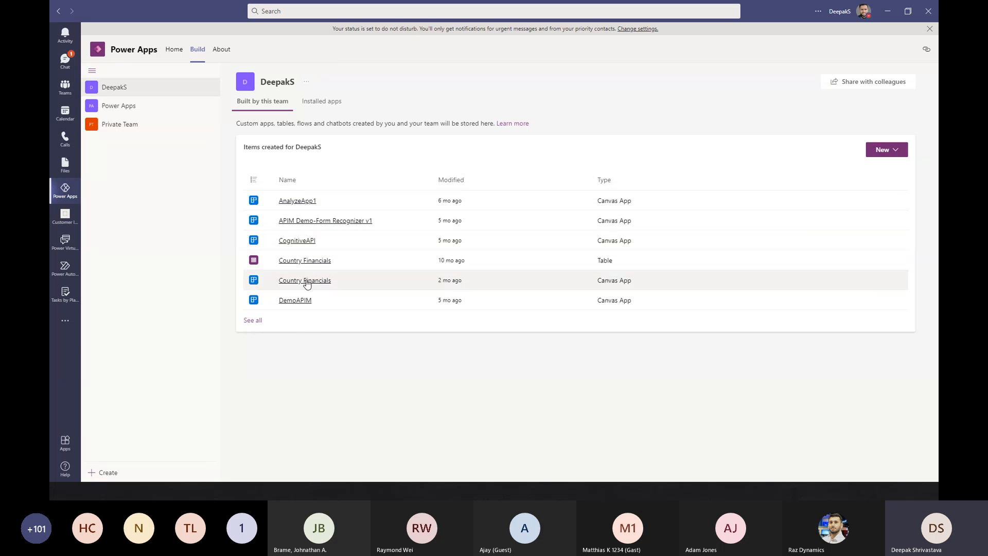
click(252, 320)
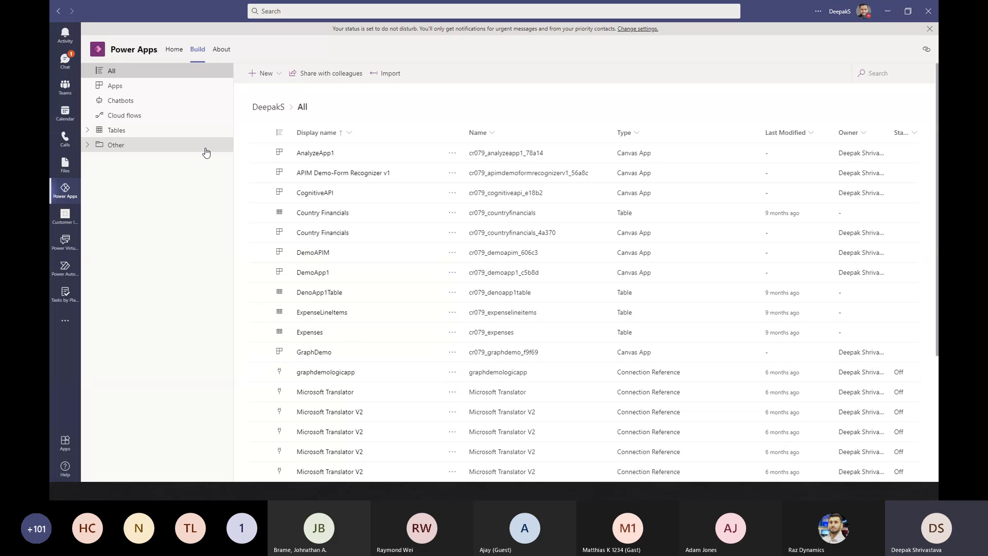
click(116, 88)
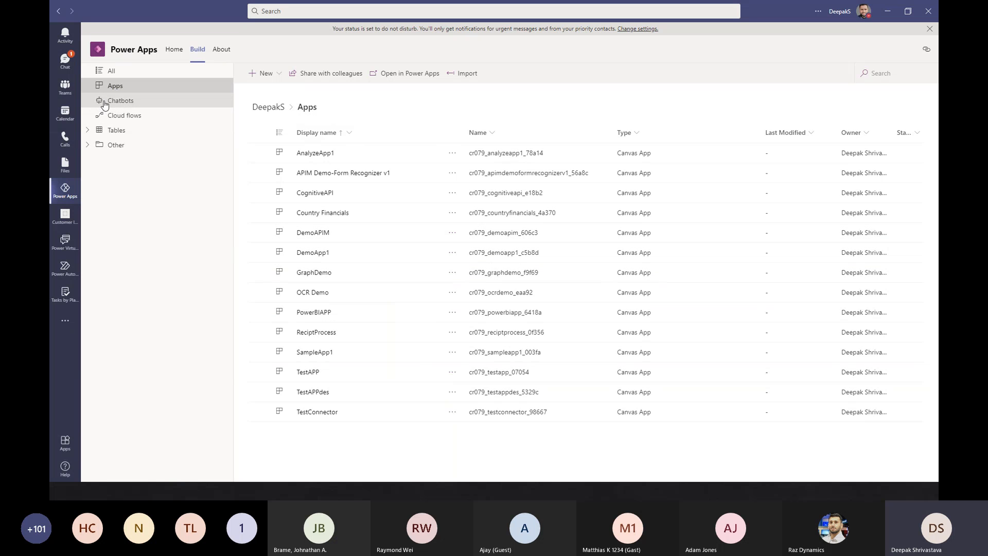
View the team's chatbots, cloud flows and tables in turn.
click(121, 103)
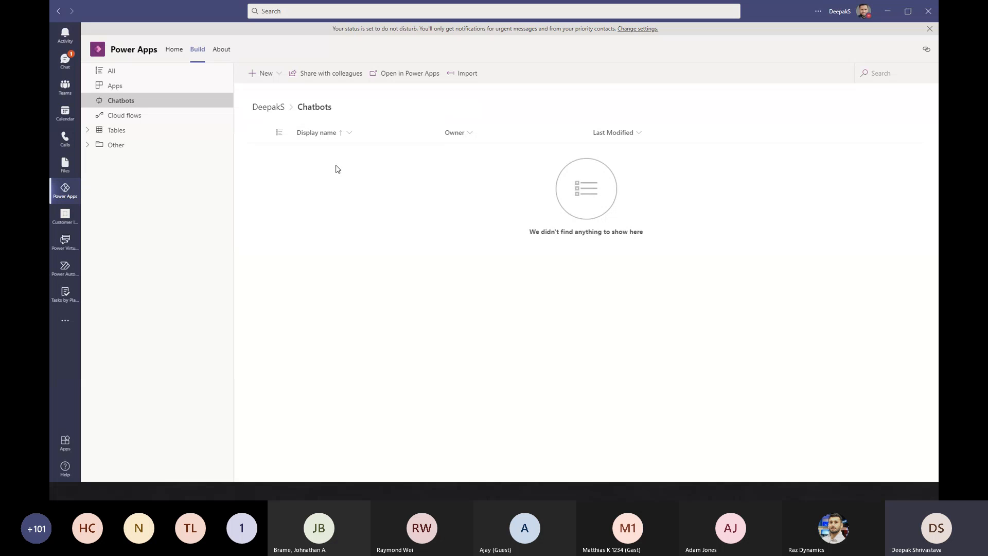
click(118, 115)
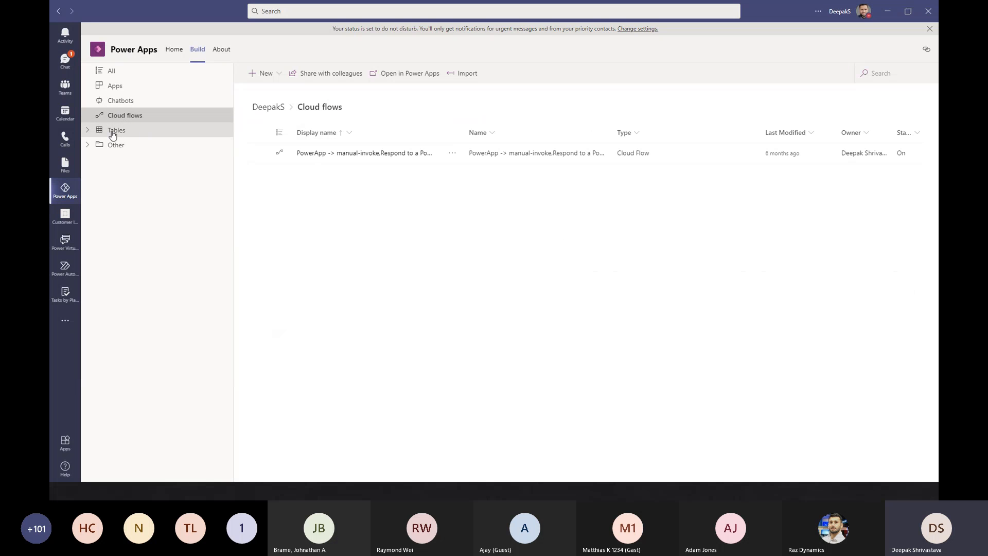
click(112, 134)
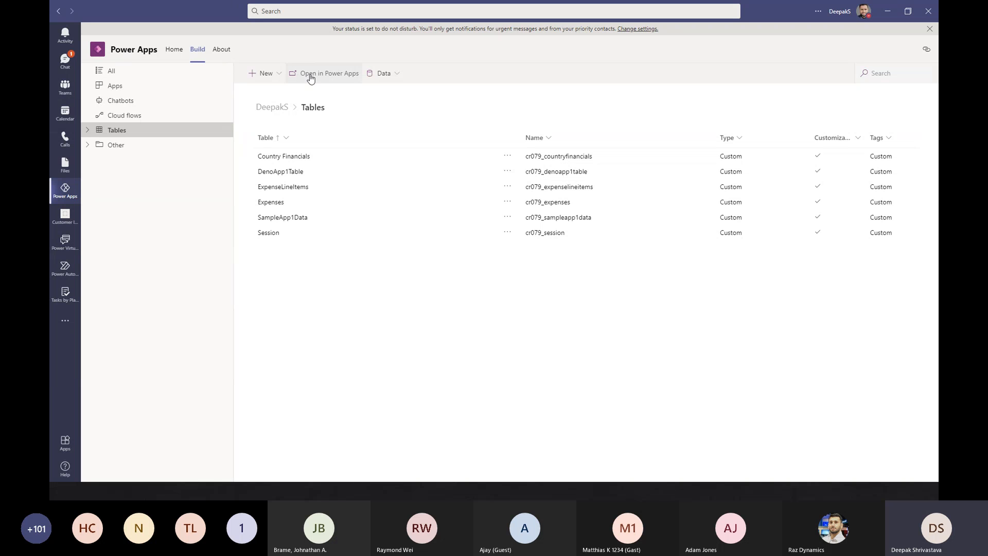
Start a new table with the display name "DemoTable" and point out its name prefix.
click(272, 76)
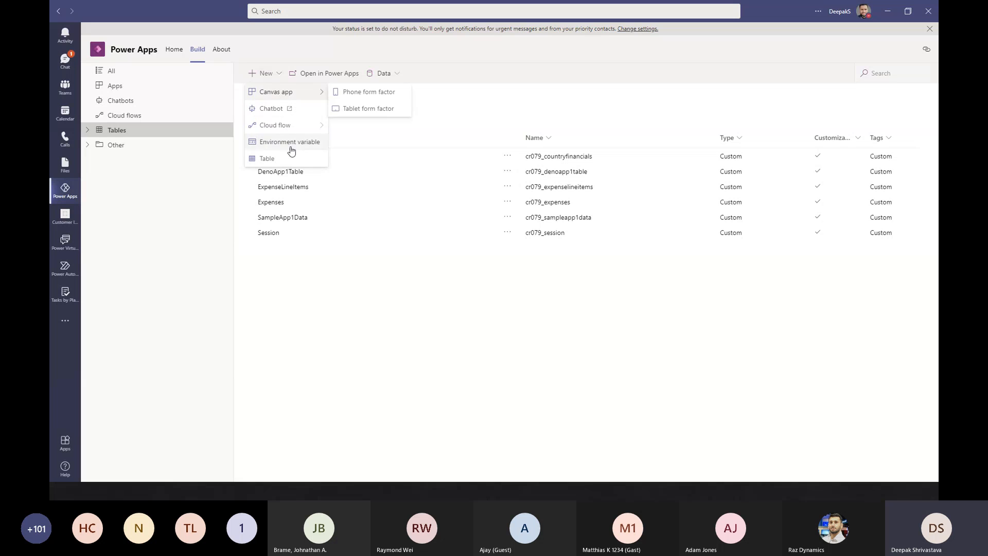
click(267, 160)
click(810, 85)
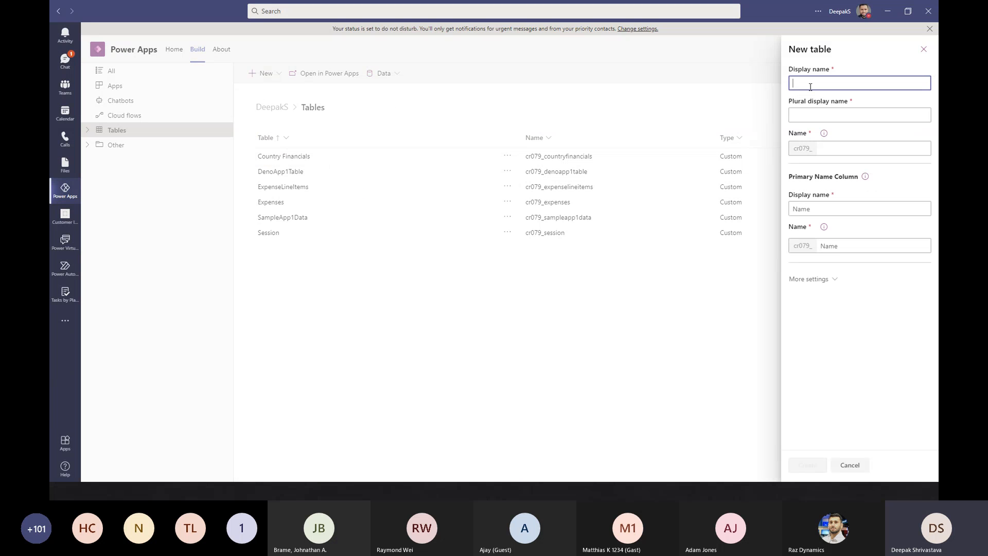
text(DemoTable)
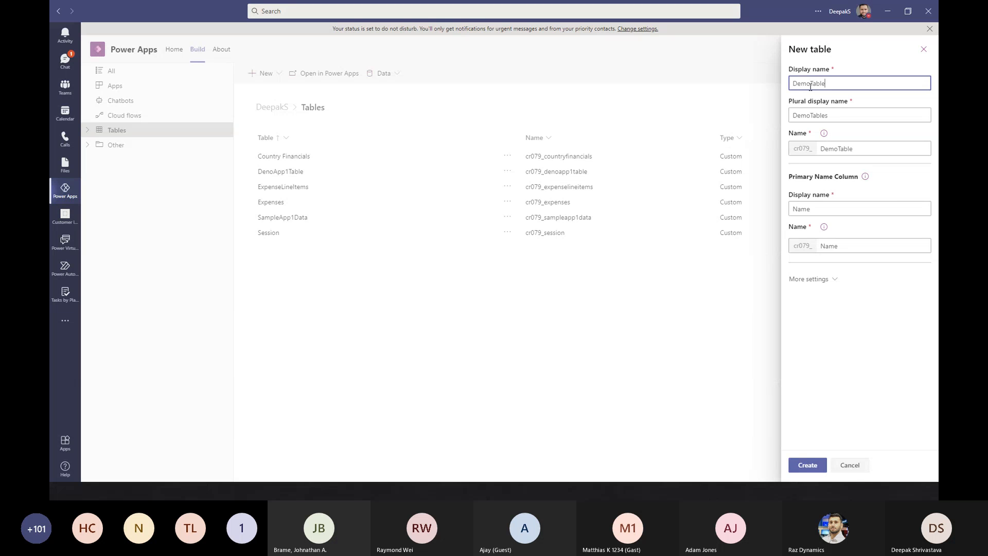
click(896, 209)
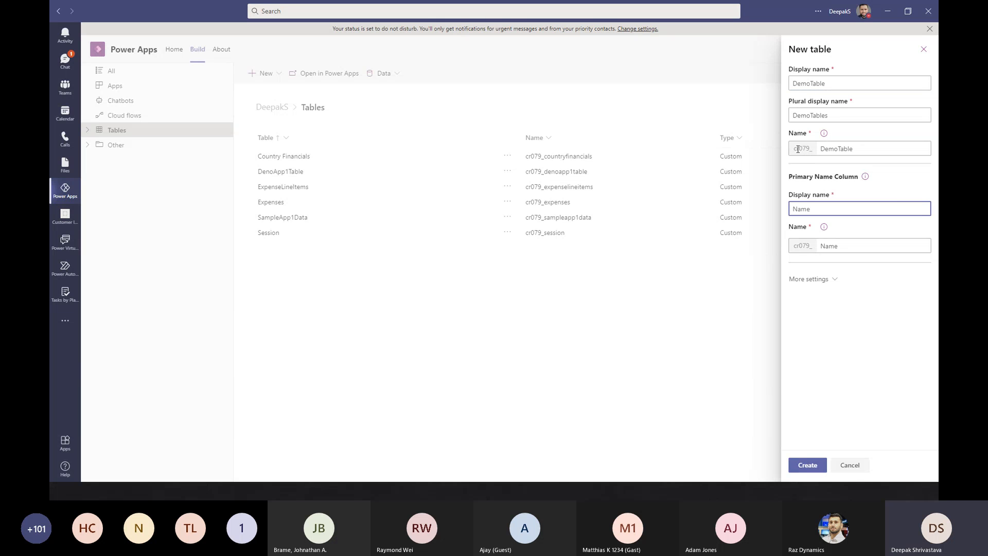
drag(797, 149, 816, 150)
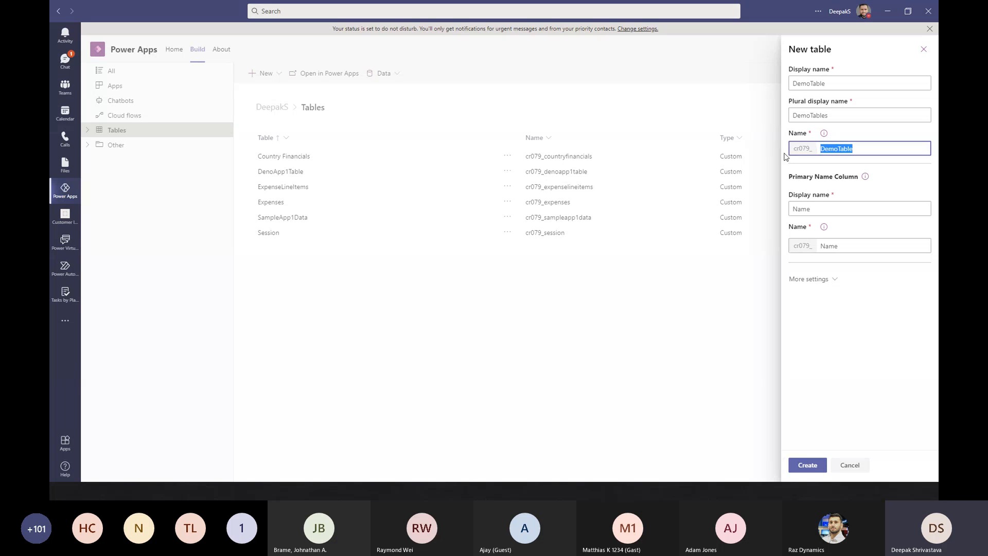
click(813, 150)
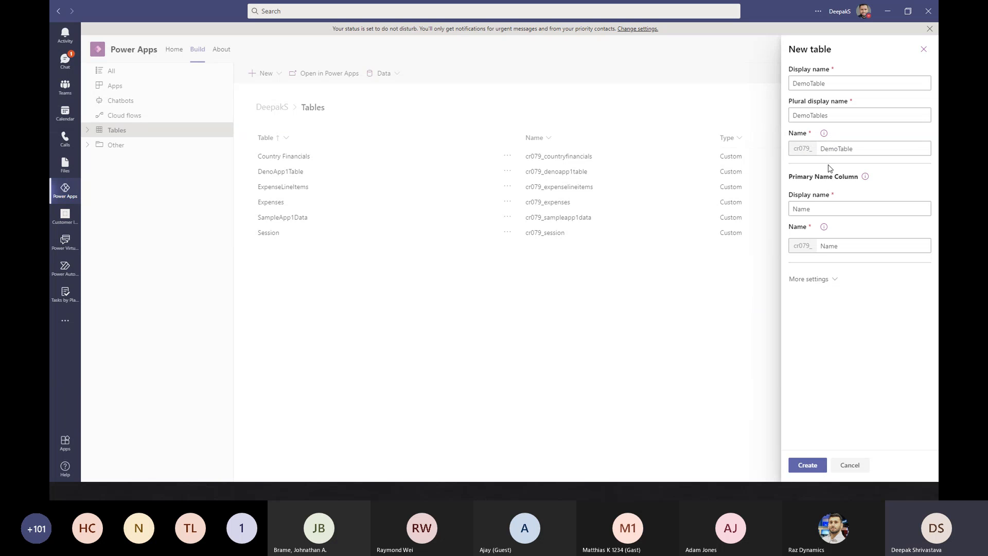
drag(791, 149, 813, 148)
Set the primary name column's display name to "Yitle" and create the table.
click(807, 209)
drag(824, 209, 783, 213)
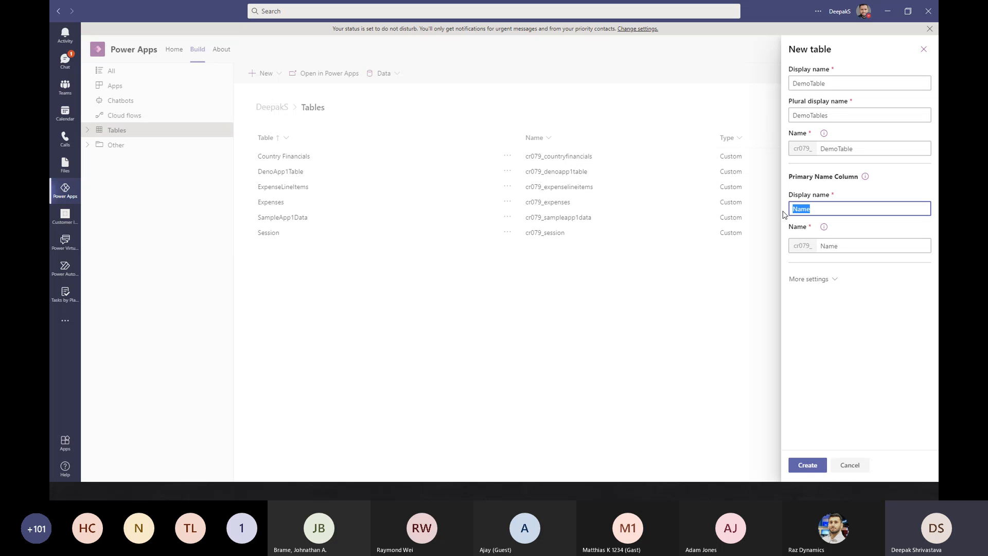
text(Tit)
key(BackSpace)
key(BackSpace)
key(BackSpace)
text(Yitle)
click(807, 465)
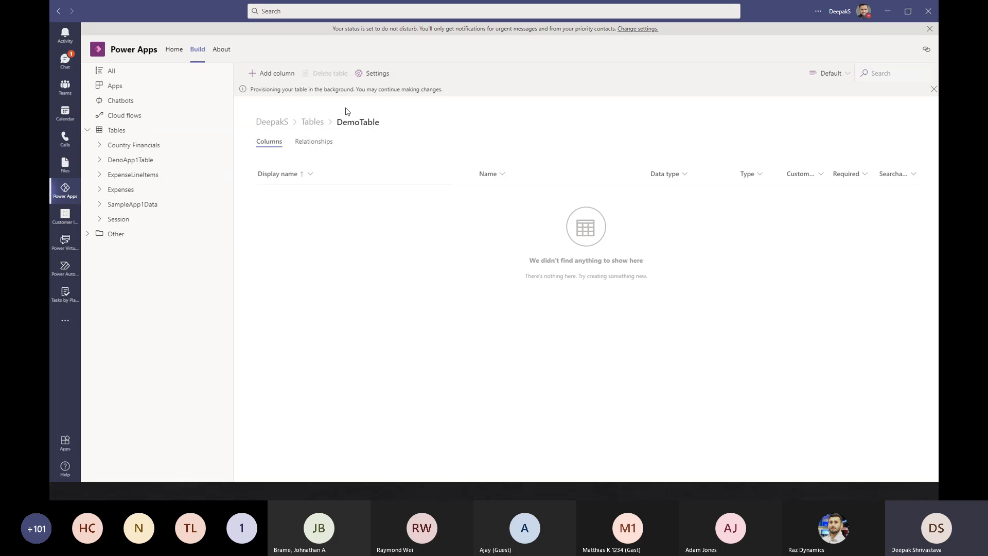
View the data types available for a new DemoTable column, and leave without adding one.
click(283, 75)
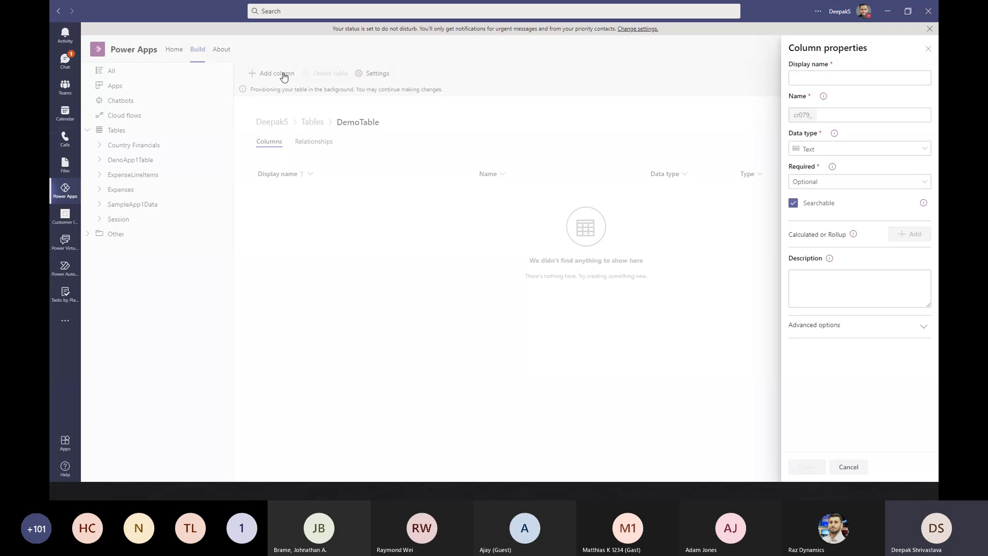
click(826, 150)
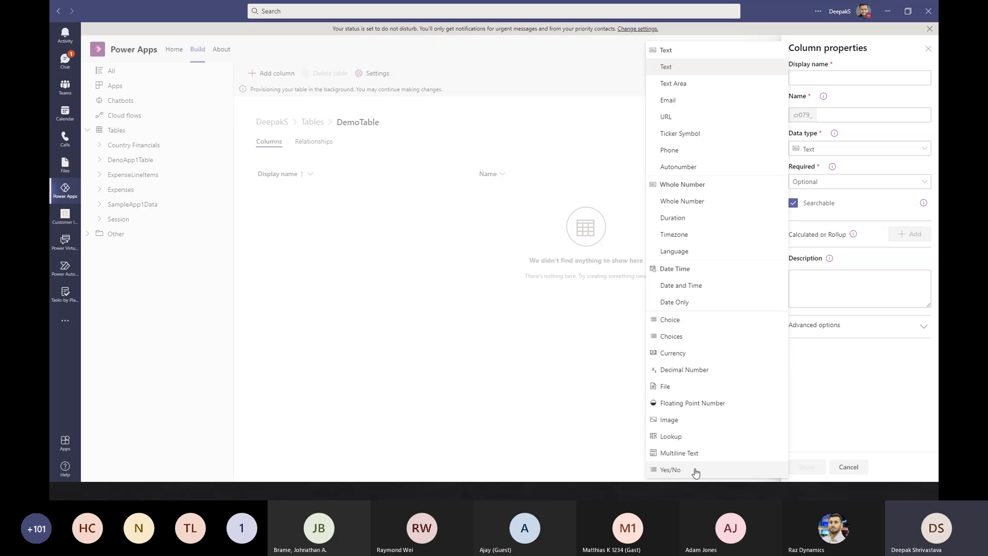
click(489, 351)
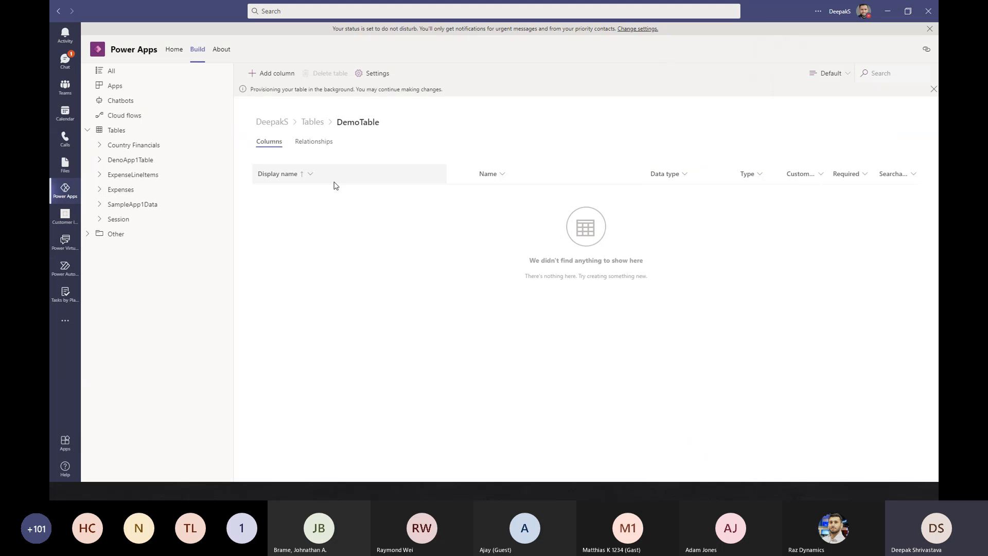
View DemoTable's relationships and the relationship types that can be added.
click(315, 143)
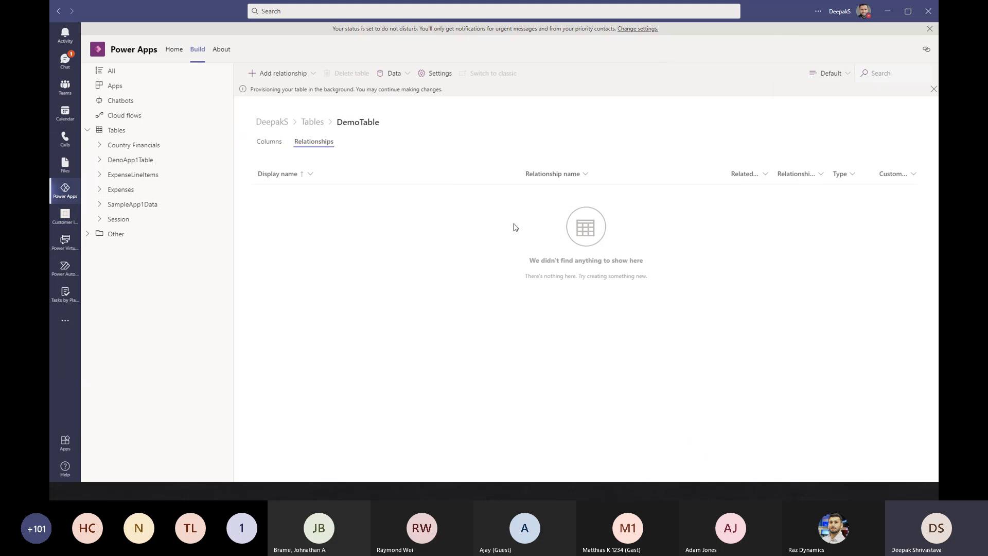
click(312, 73)
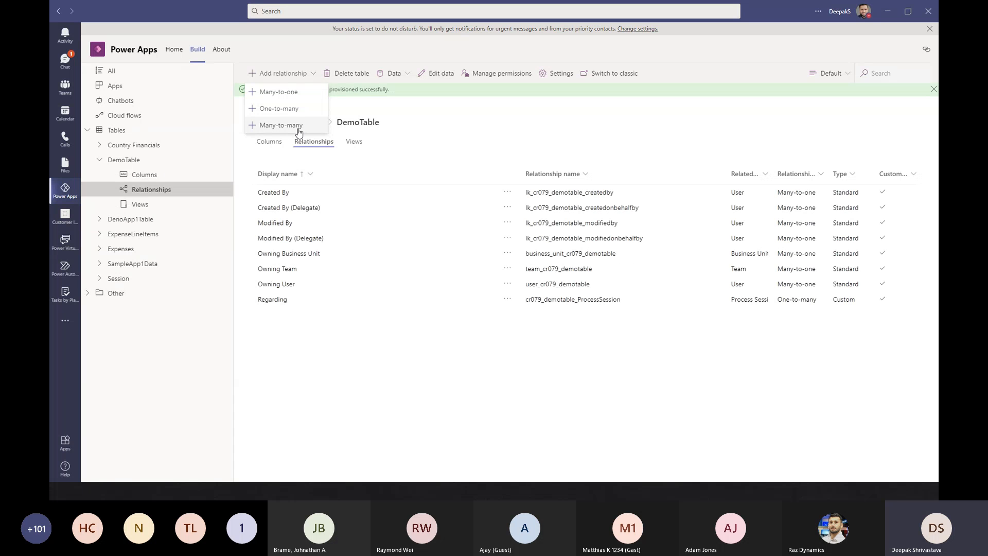
click(447, 118)
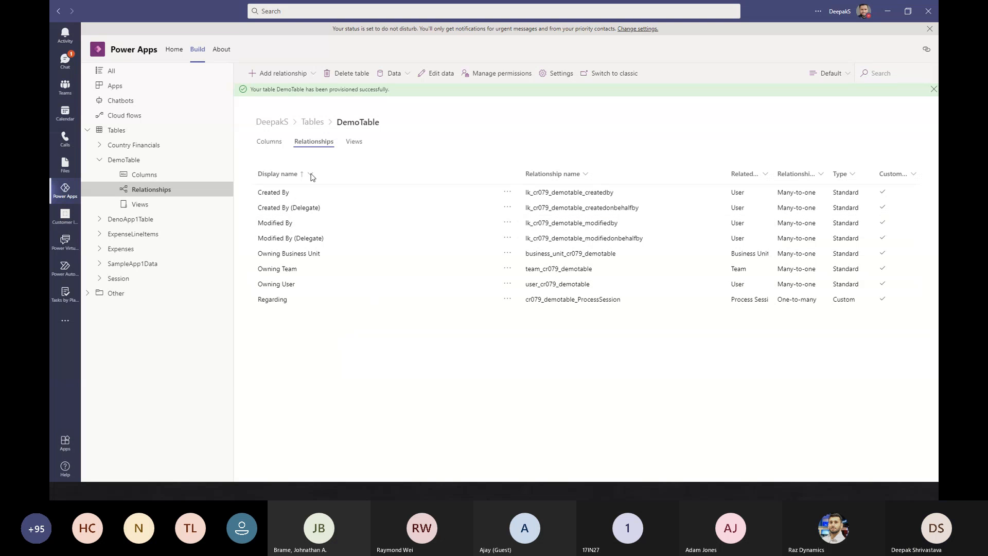
Create a new view named "Test View" for DemoTable.
click(354, 141)
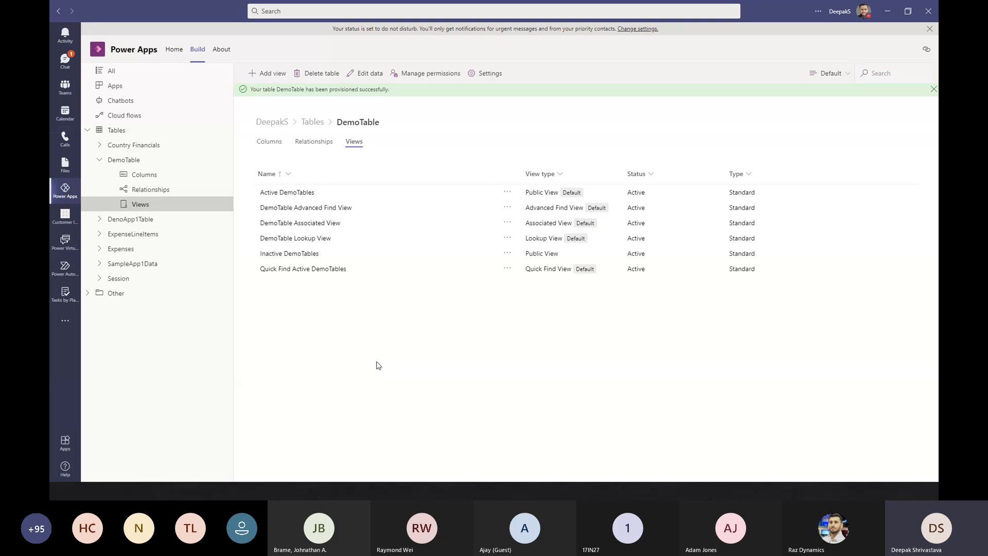
click(283, 77)
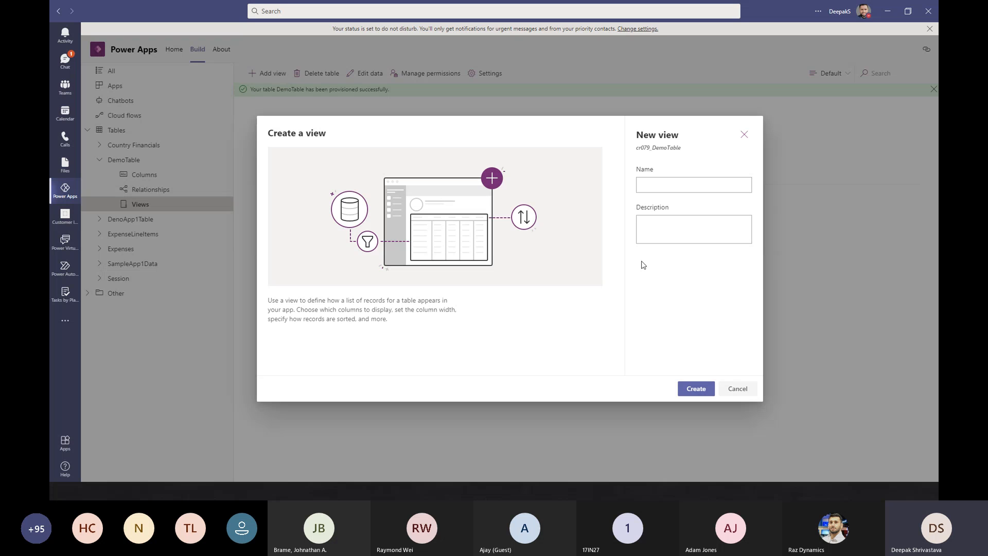
text(Test B)
key(BackSpace)
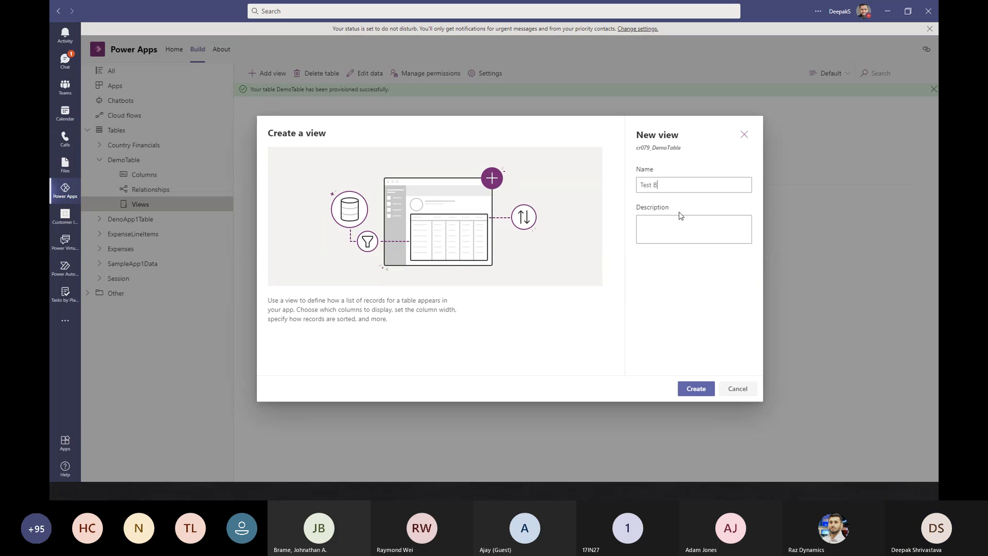
text(View)
click(692, 389)
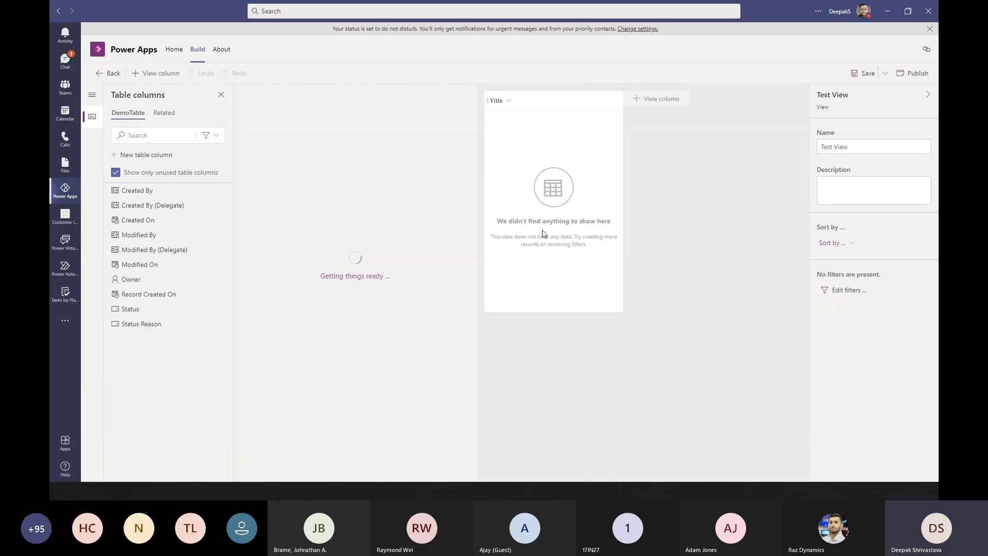
Sort the Test View by the Yitle column and return to DemoTable's views without saving.
click(830, 242)
click(838, 261)
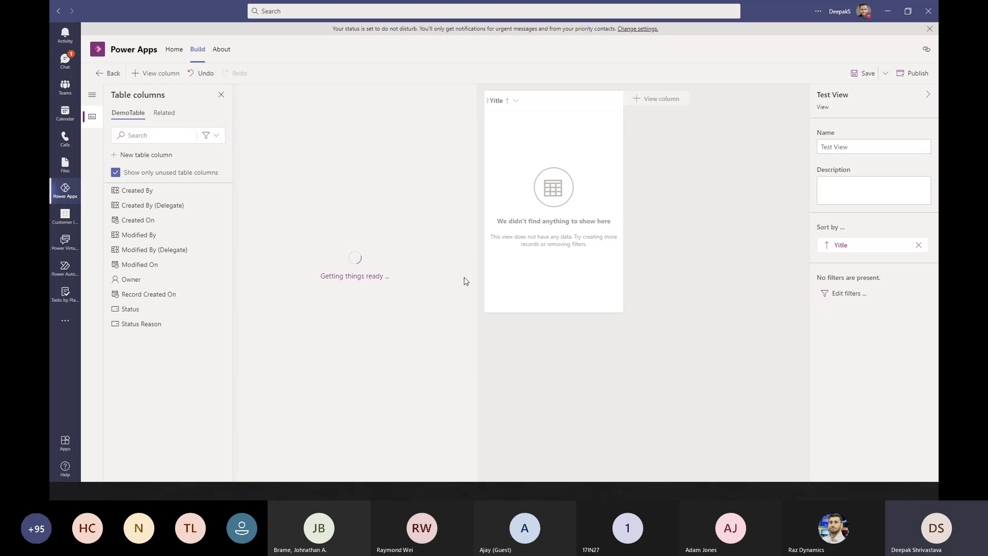
click(109, 73)
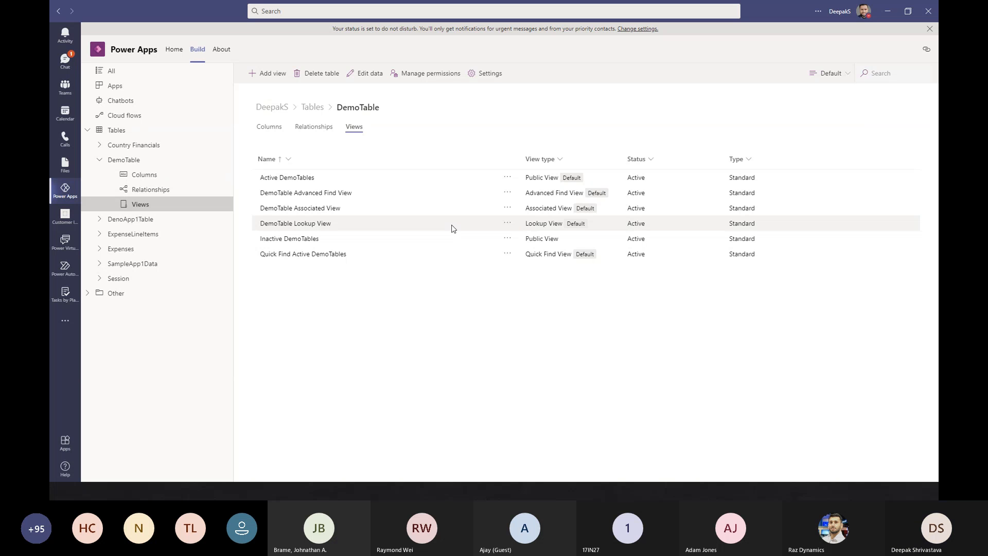
Return to the list of tables, open Country Financials and look through its columns.
click(314, 107)
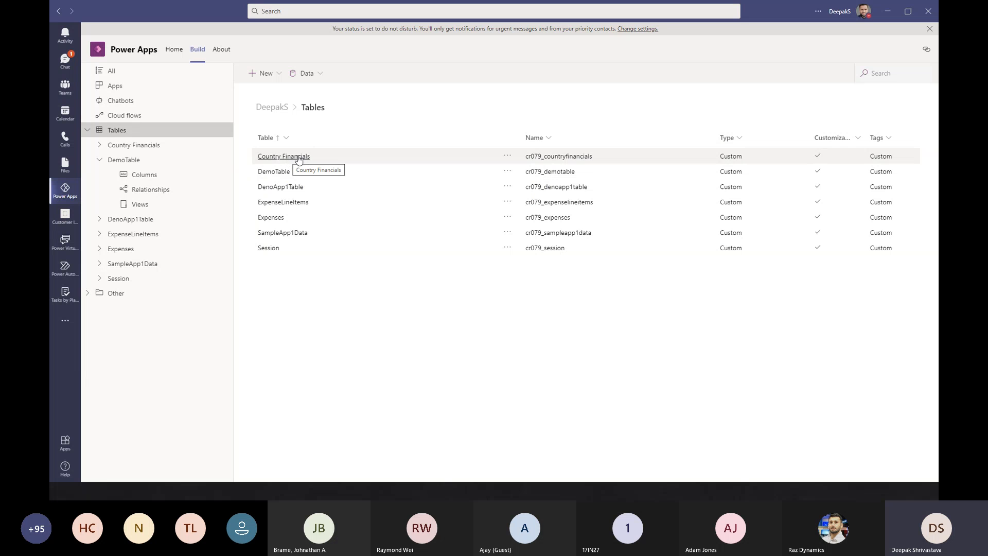
click(283, 157)
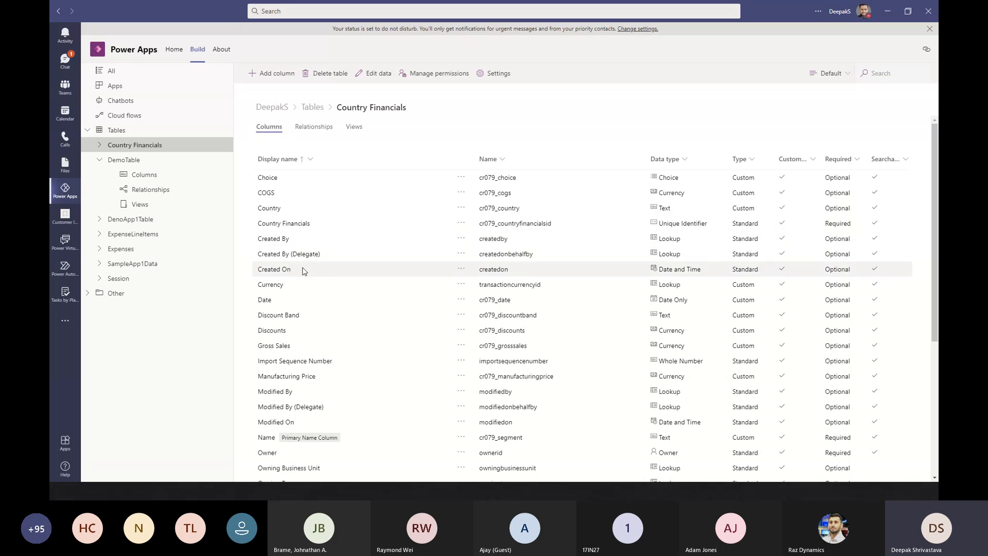
scroll(282, 269, down, 1)
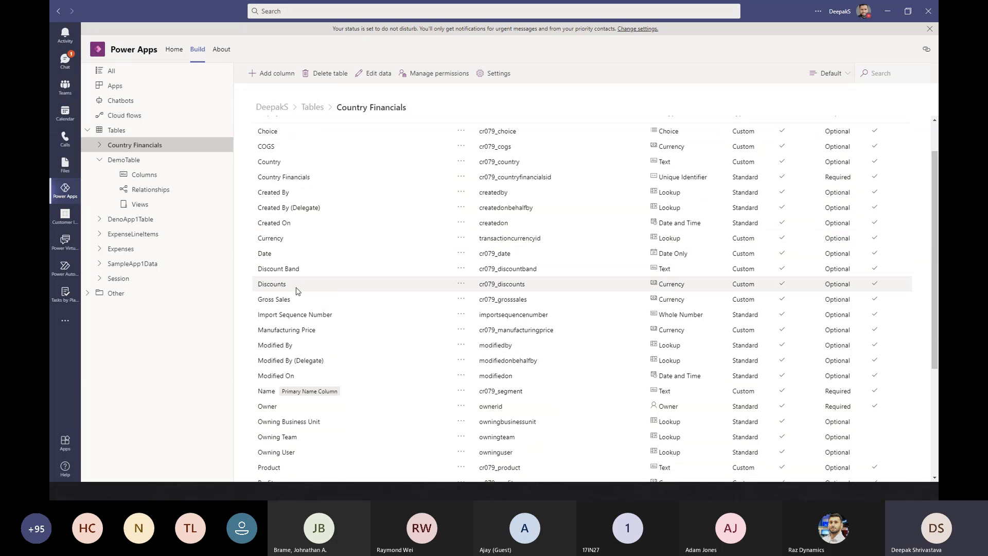
scroll(295, 291, down, 3)
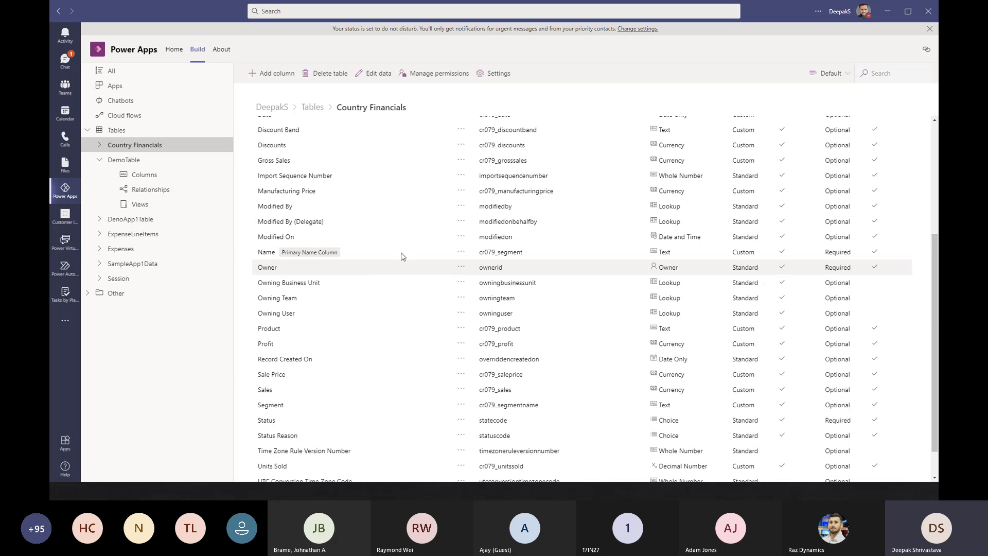
scroll(408, 245, up, 5)
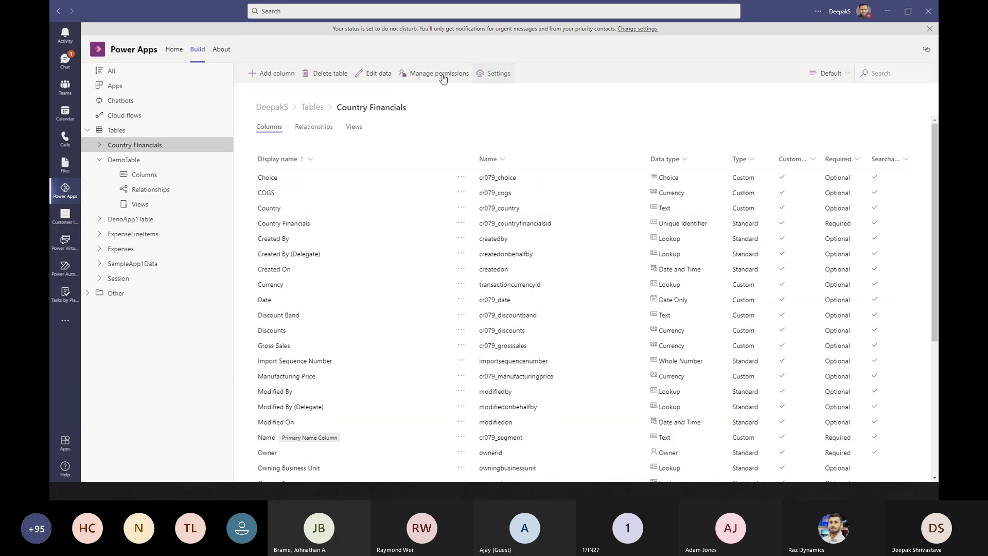
Open the Country Financials data for editing, look over the rows and close it.
click(371, 73)
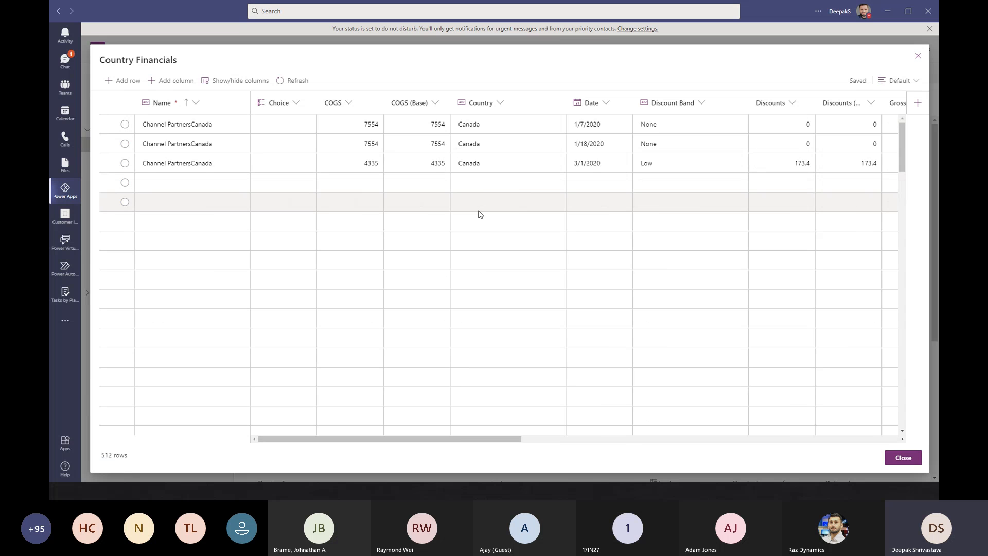
drag(386, 440, 345, 450)
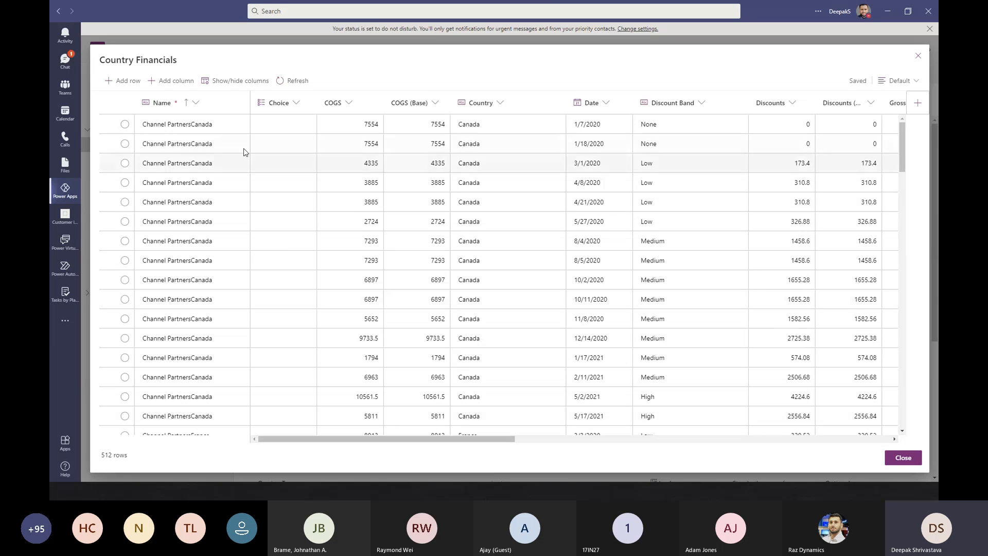
click(902, 460)
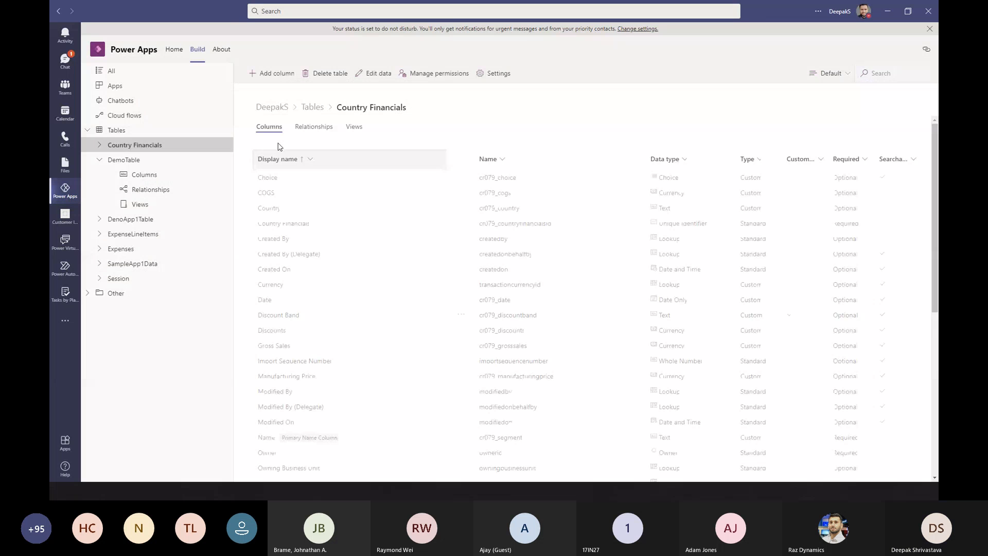
Review the Country Financials permission levels for the Member, Guest and Power Apps groups, trying each Member option, and cancel without saving.
click(434, 74)
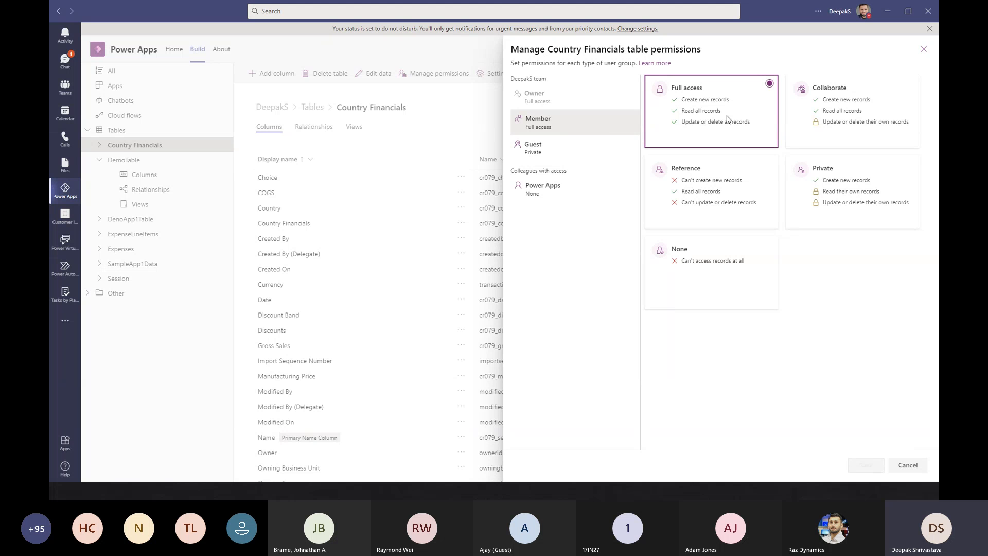
click(830, 105)
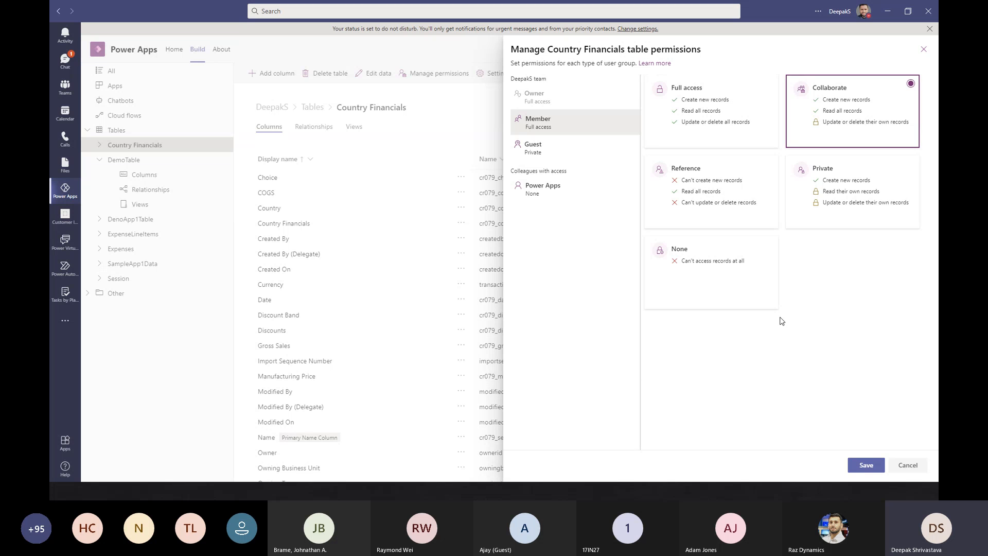
click(752, 198)
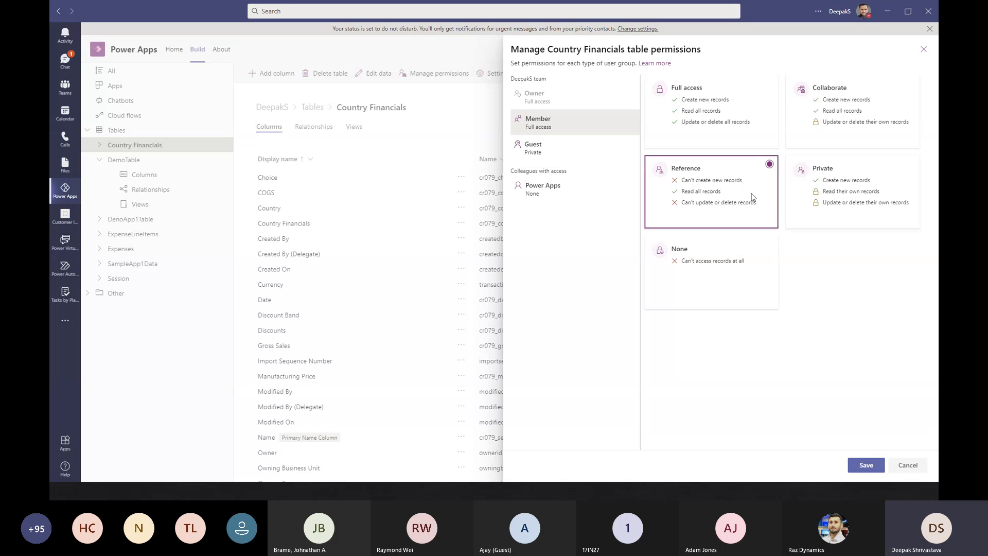
click(870, 195)
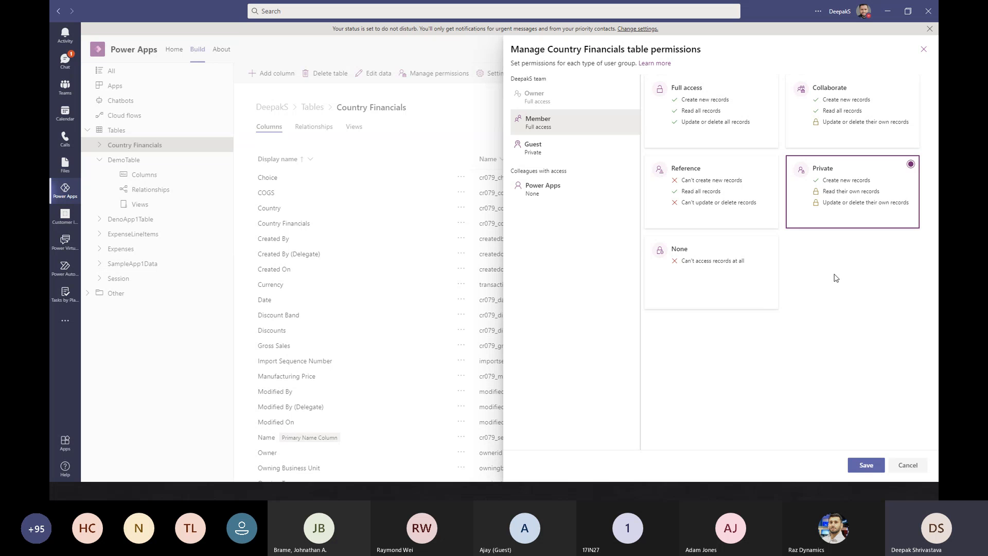
click(746, 281)
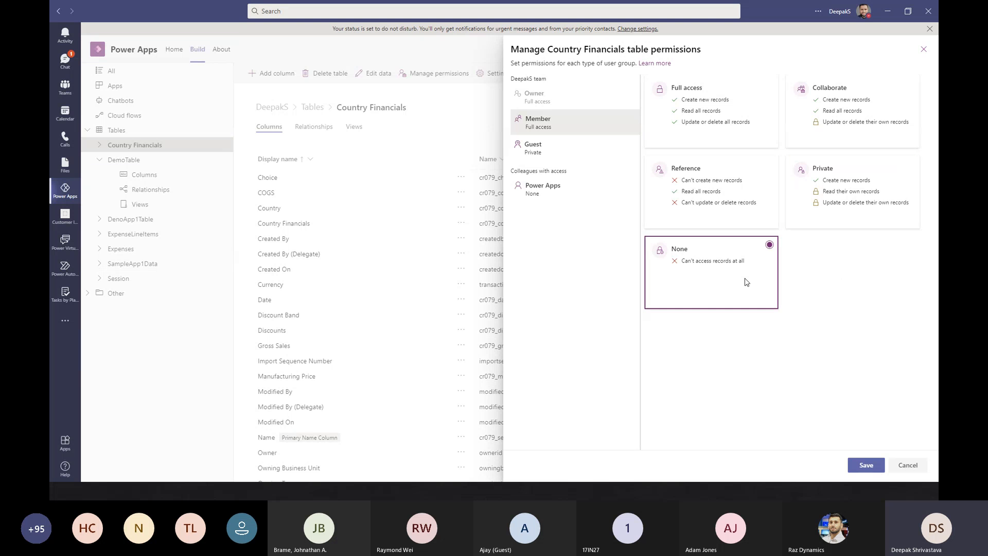
click(549, 148)
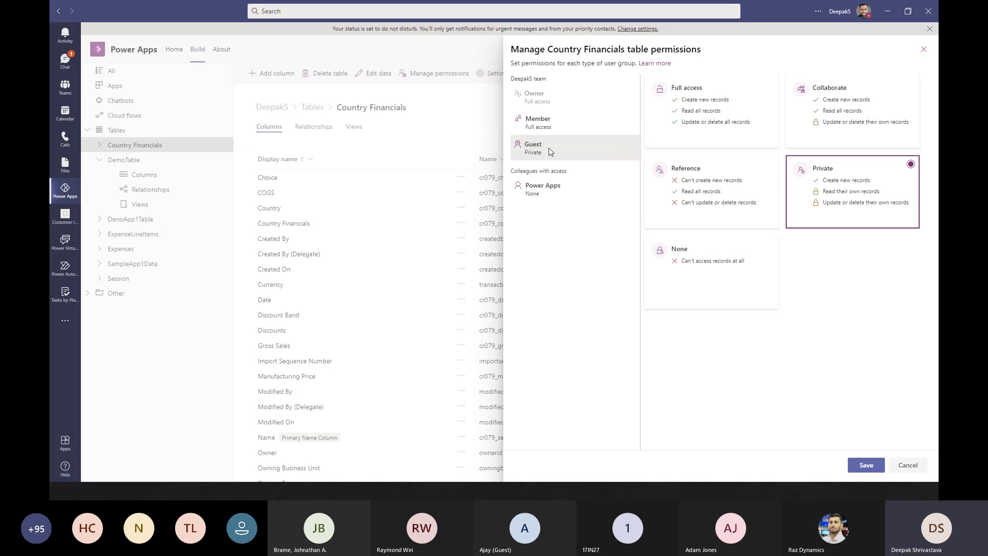
click(555, 197)
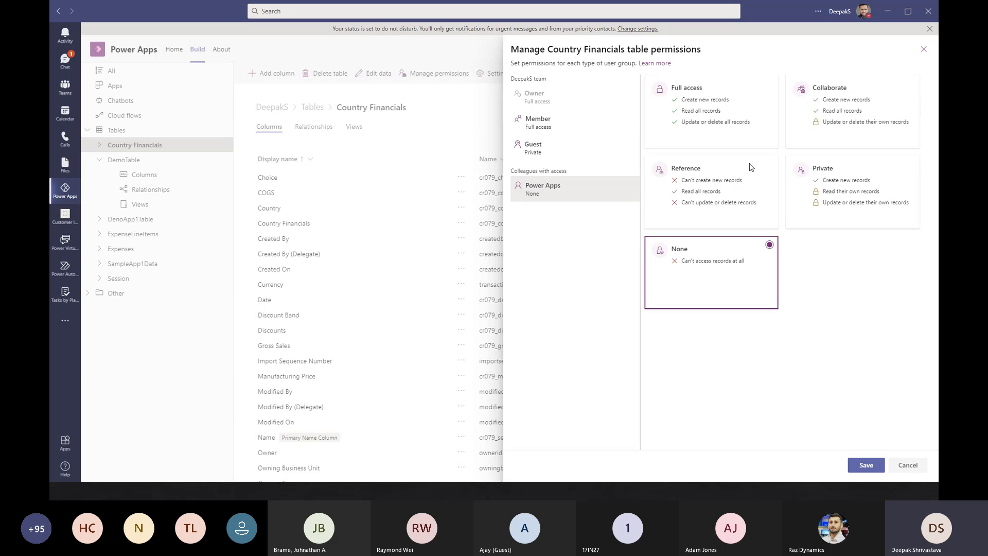
click(917, 468)
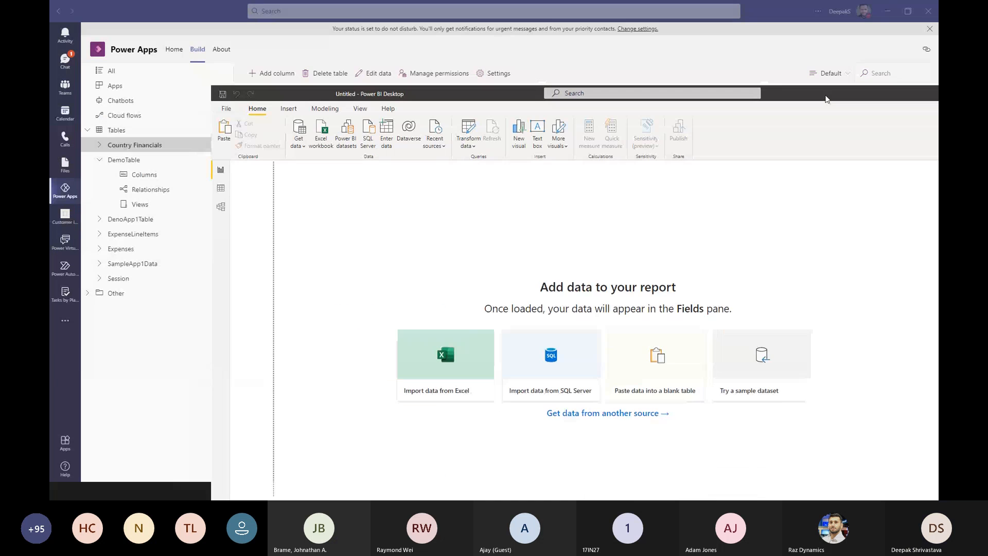
Switch to Power BI Desktop, fill the screen with its window and check which account is signed in.
drag(775, 93, 741, 3)
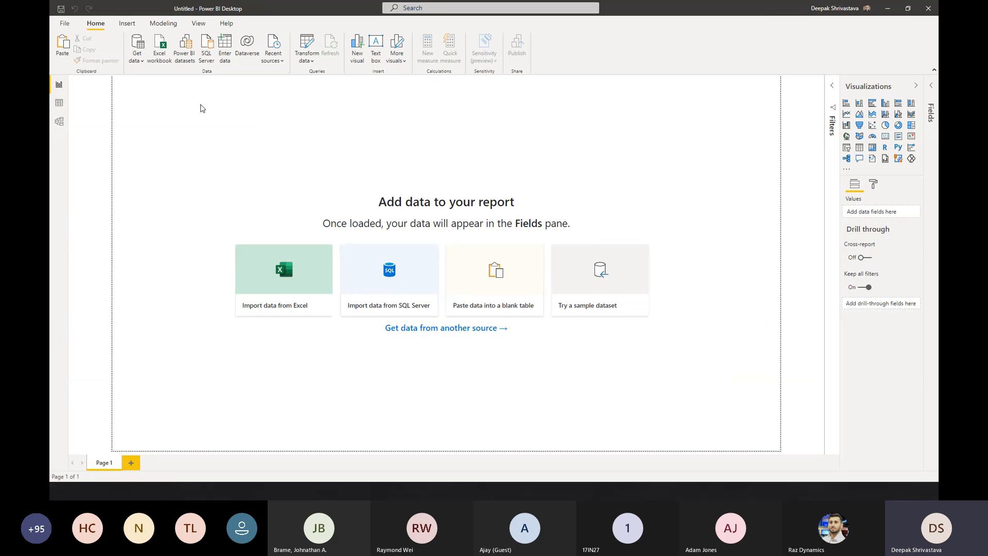
click(846, 12)
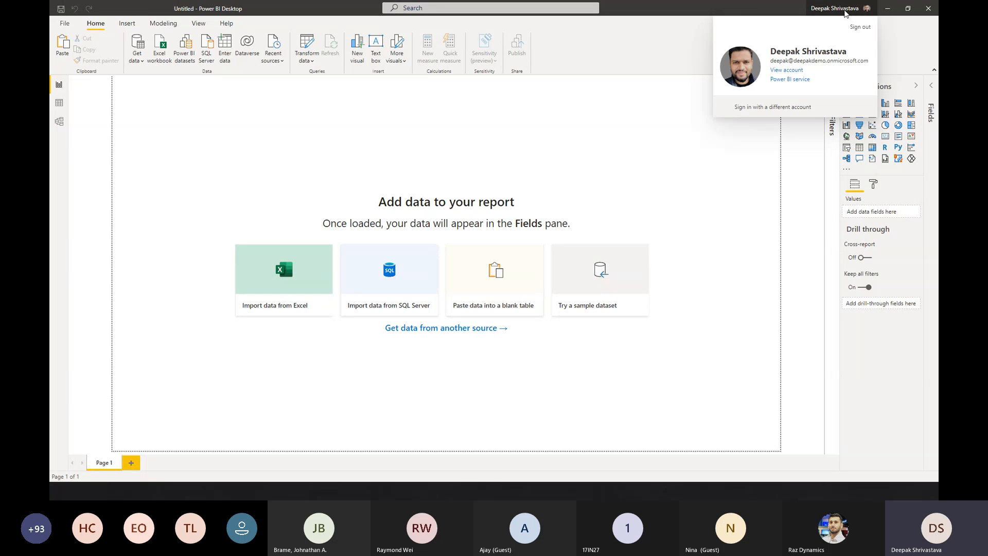
click(638, 129)
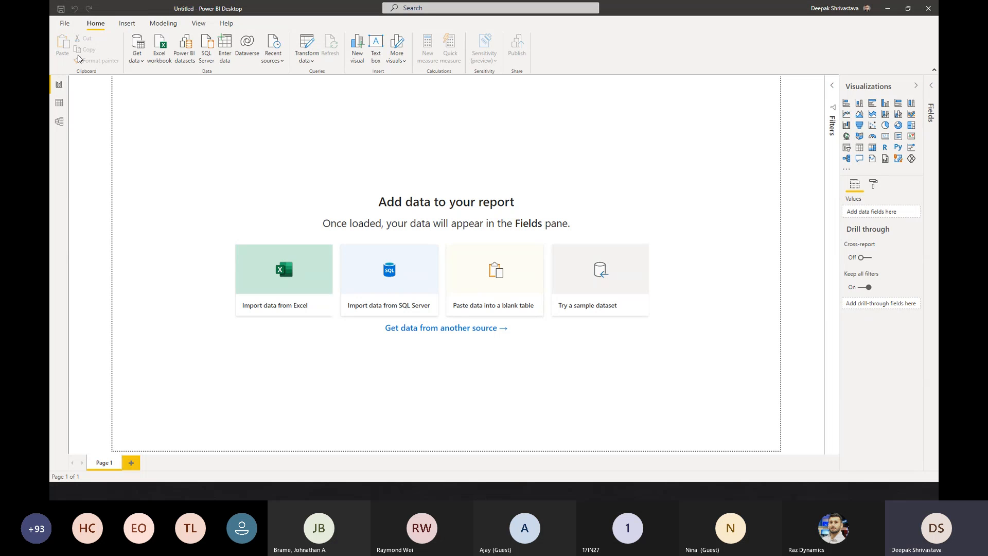
Start getting data with the Power Platform Dataverse connector and bring up its environment domain prompt.
click(137, 57)
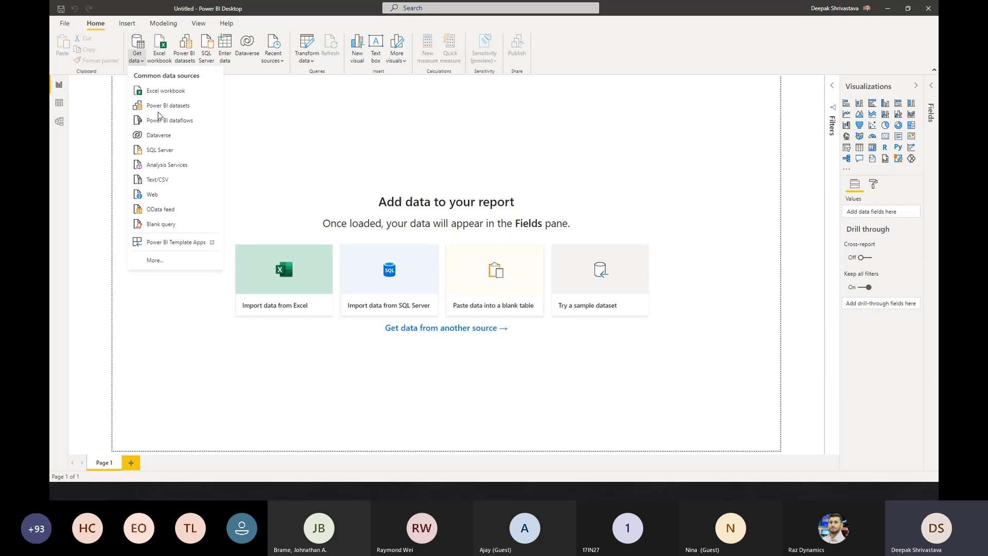
click(154, 261)
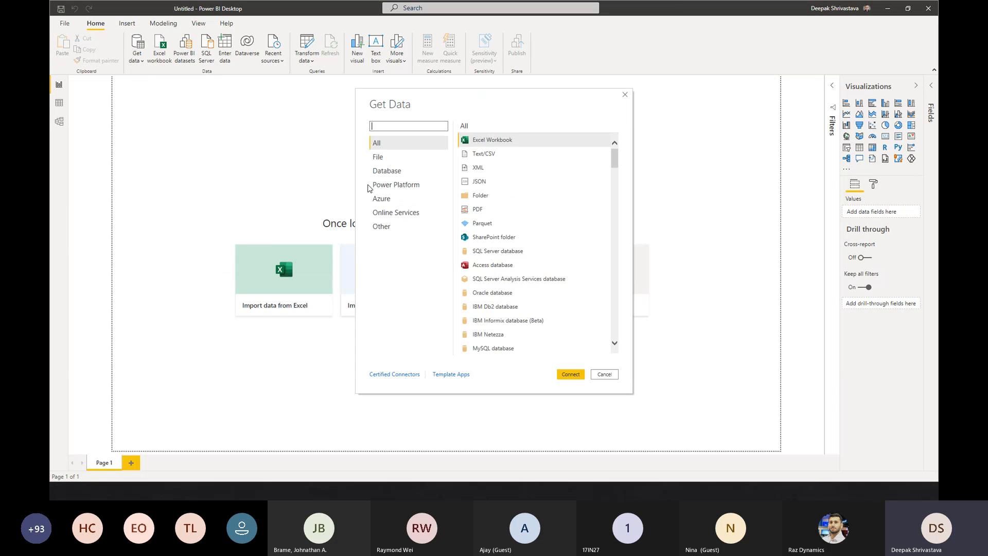
drag(520, 97, 439, 91)
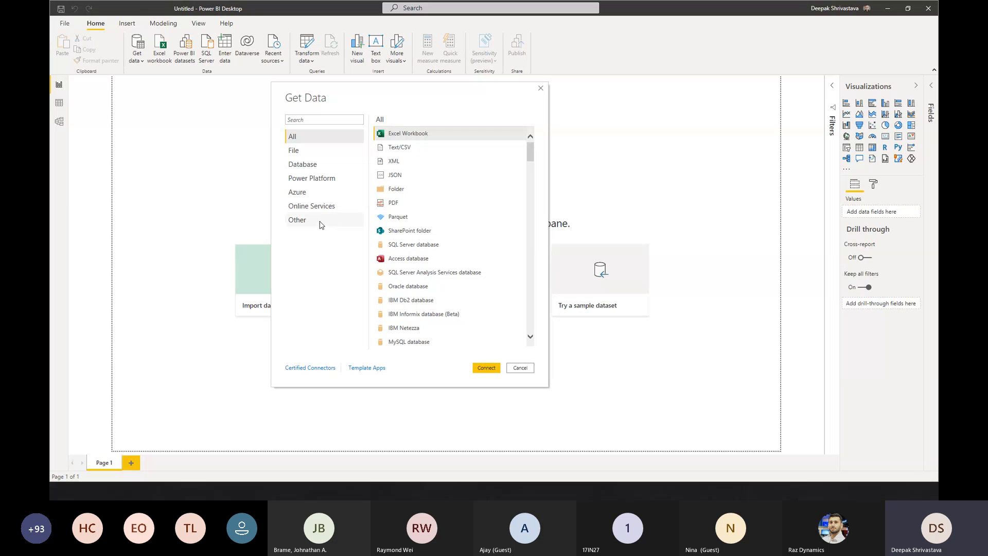
click(313, 184)
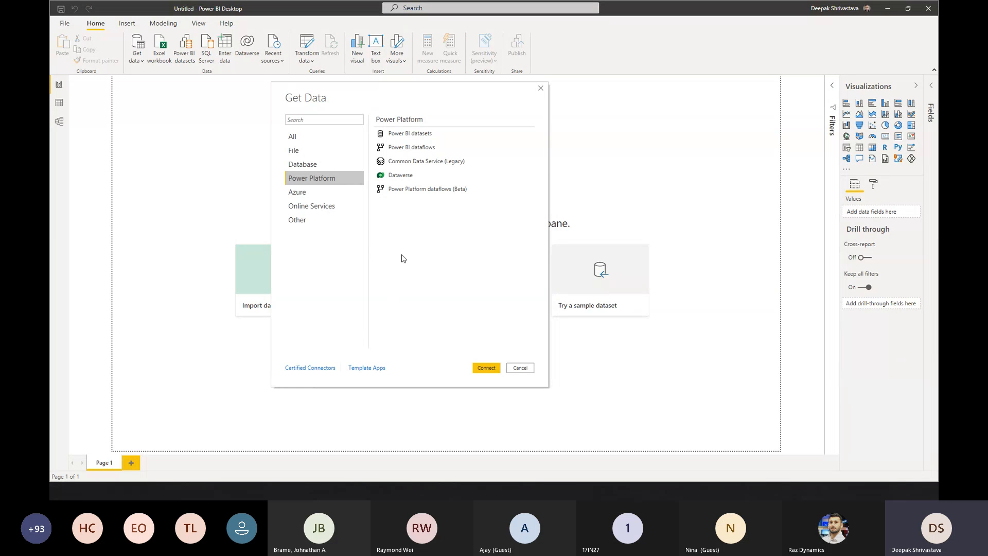
click(397, 178)
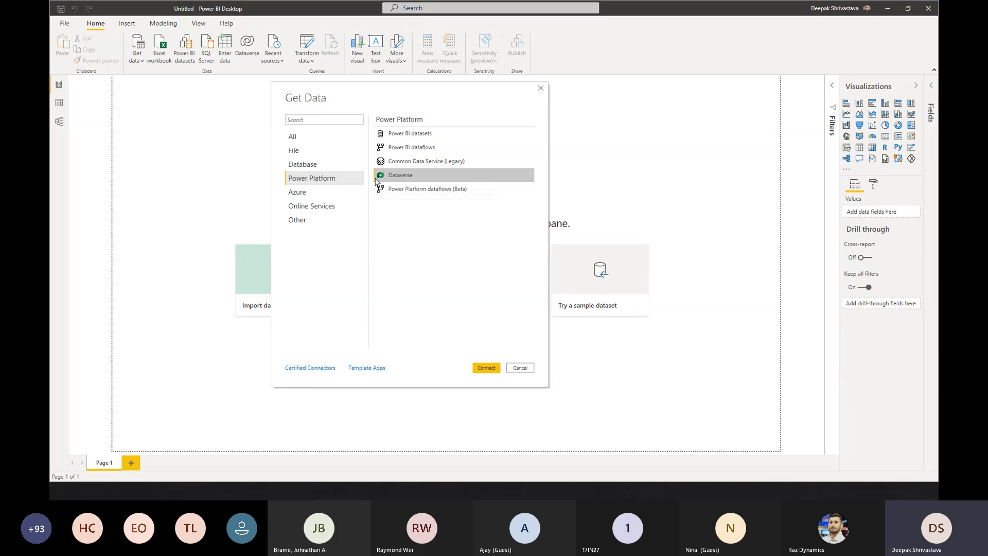
click(489, 369)
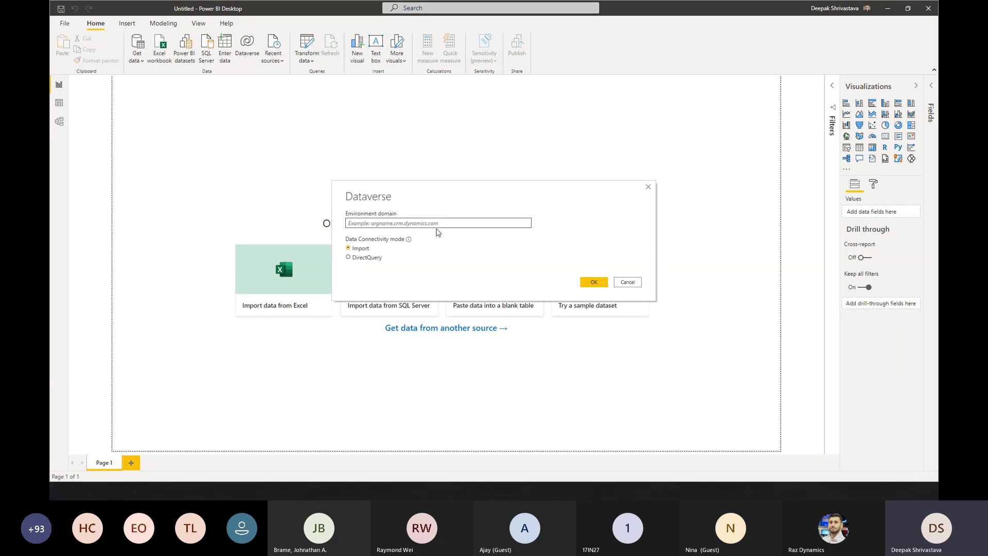
click(451, 223)
click(448, 251)
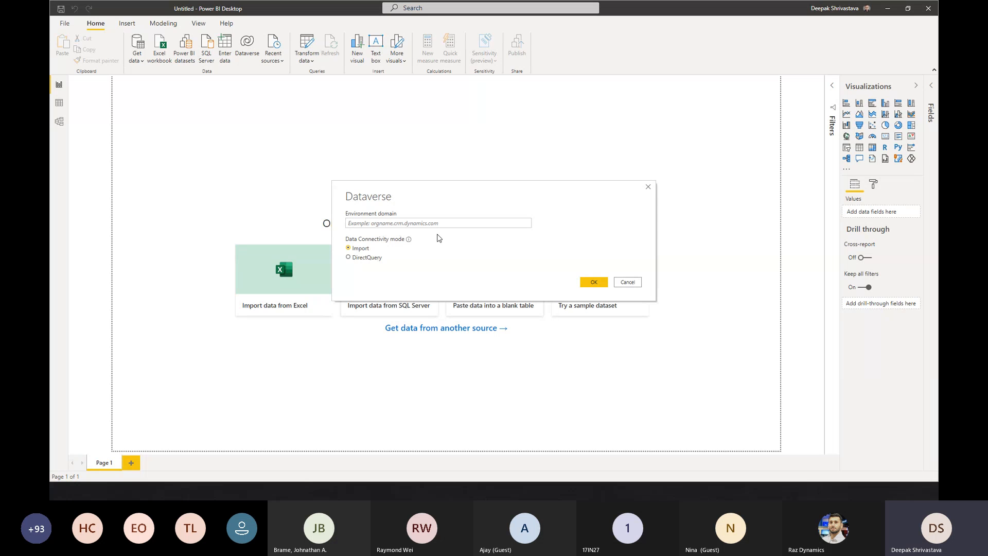
Switch to Teams, open the Power Apps session details and copy the instance URL's domain without the https prefix or trailing slash.
key(alt+Tab)
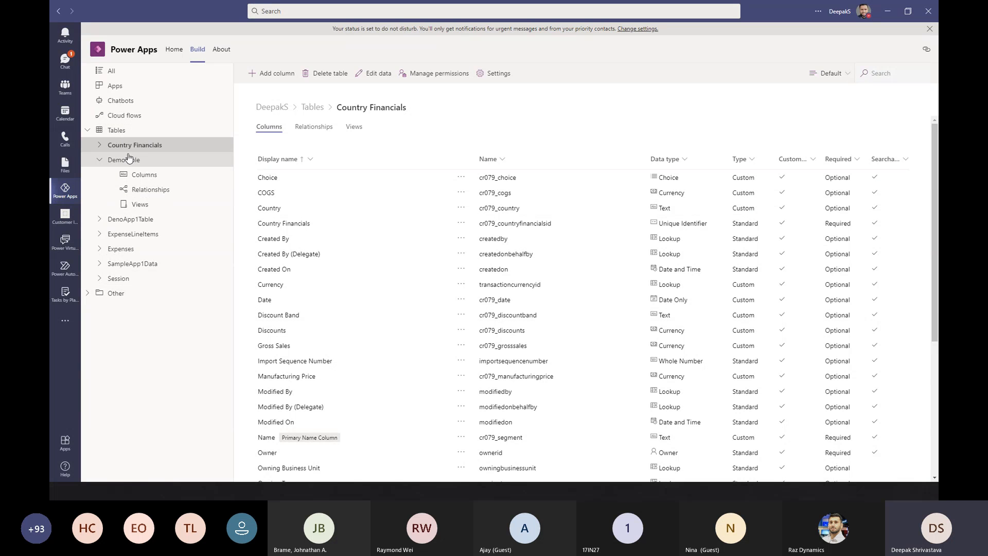
click(219, 51)
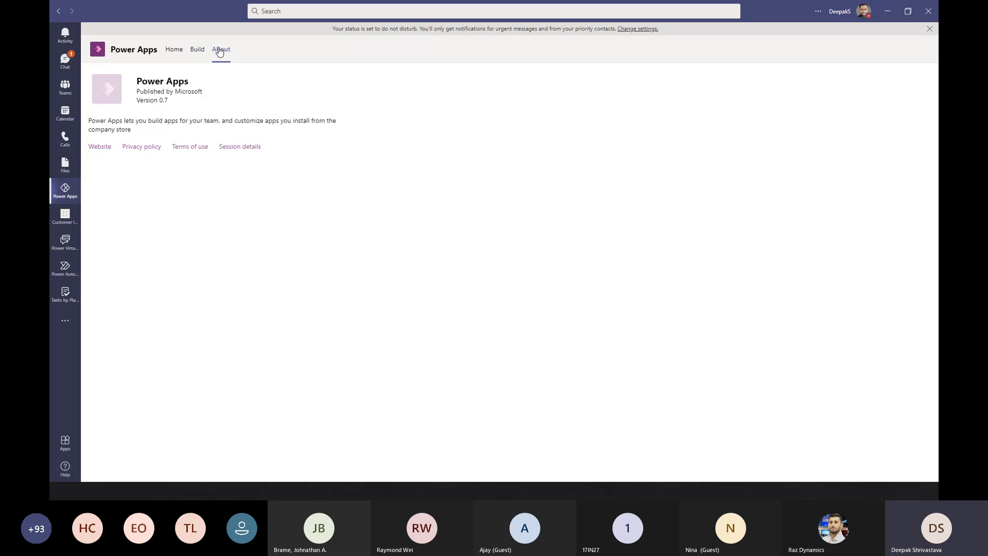
click(242, 149)
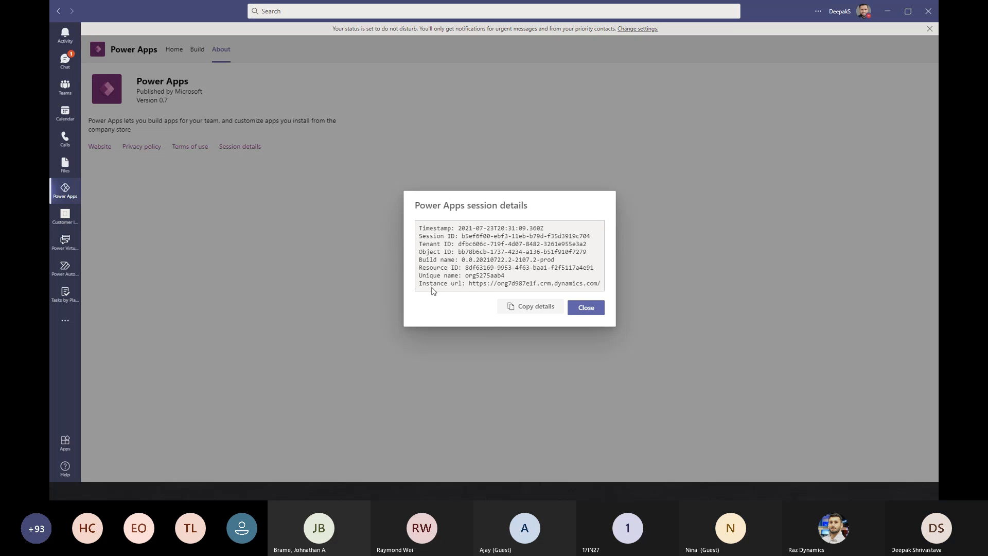
drag(418, 284, 614, 286)
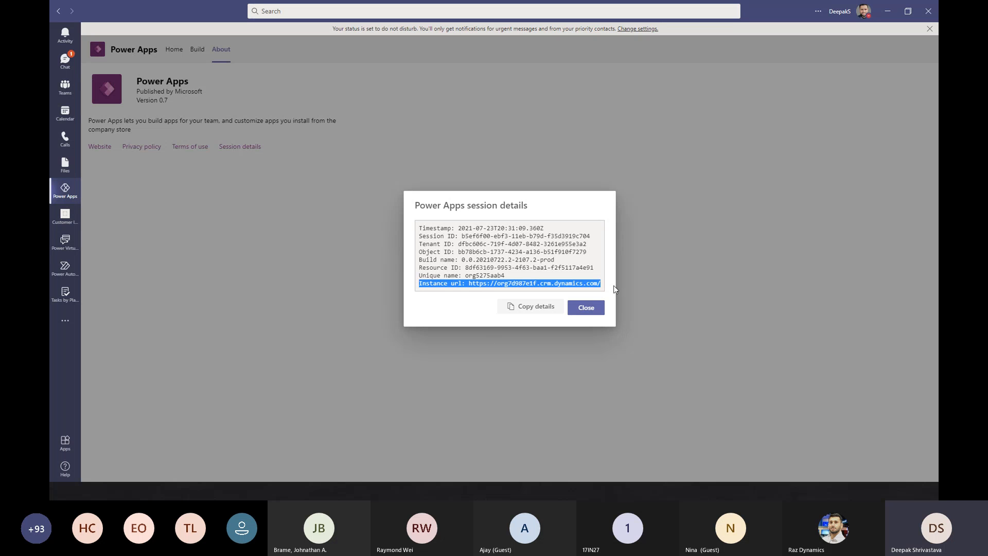
drag(498, 283, 598, 285)
key(ctrl+c)
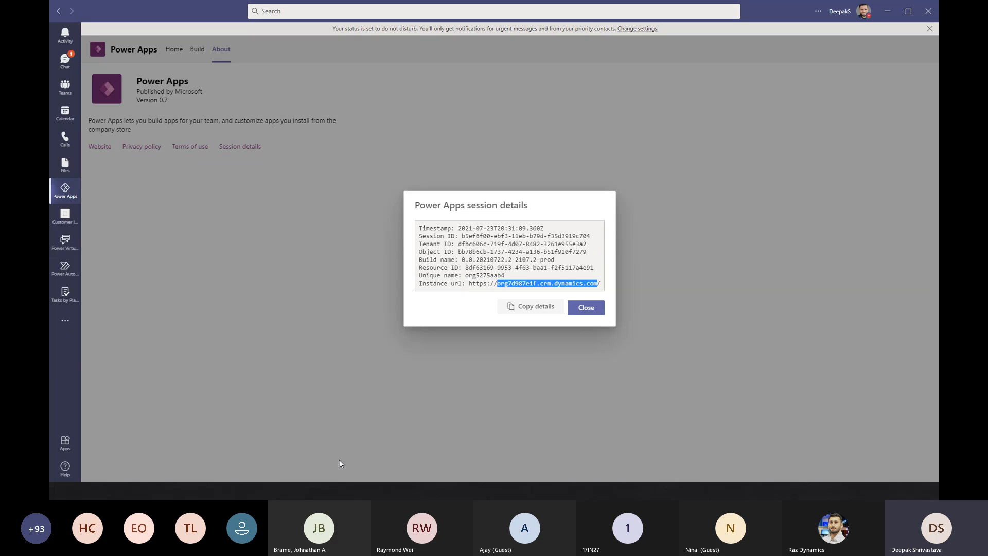
click(467, 307)
Switch to Power BI Desktop, connect to the environment domain org7d987e1f.crm.dynamics.com with DirectQuery and look through its tables in the Navigator.
key(alt+Tab)
click(394, 222)
key(ctrl+v)
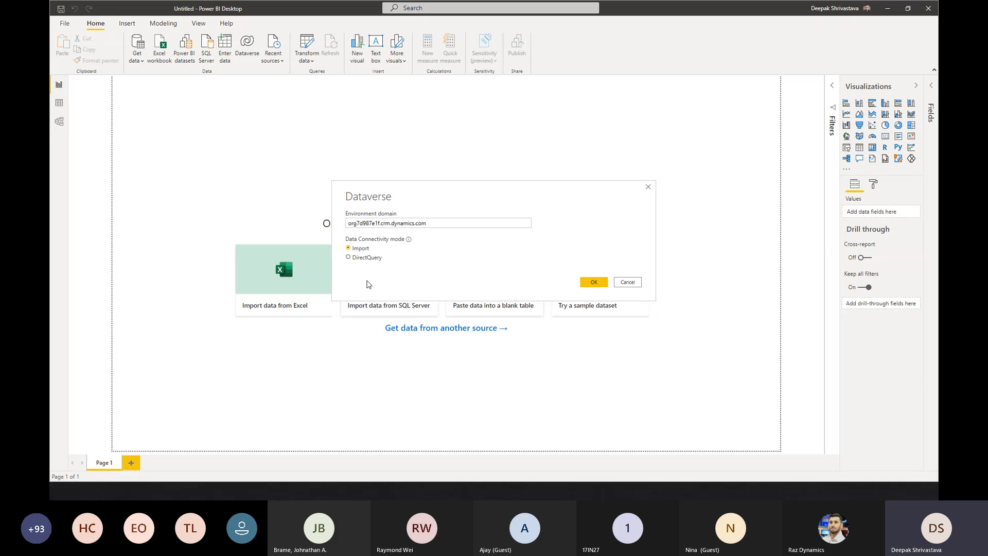
click(364, 257)
click(597, 282)
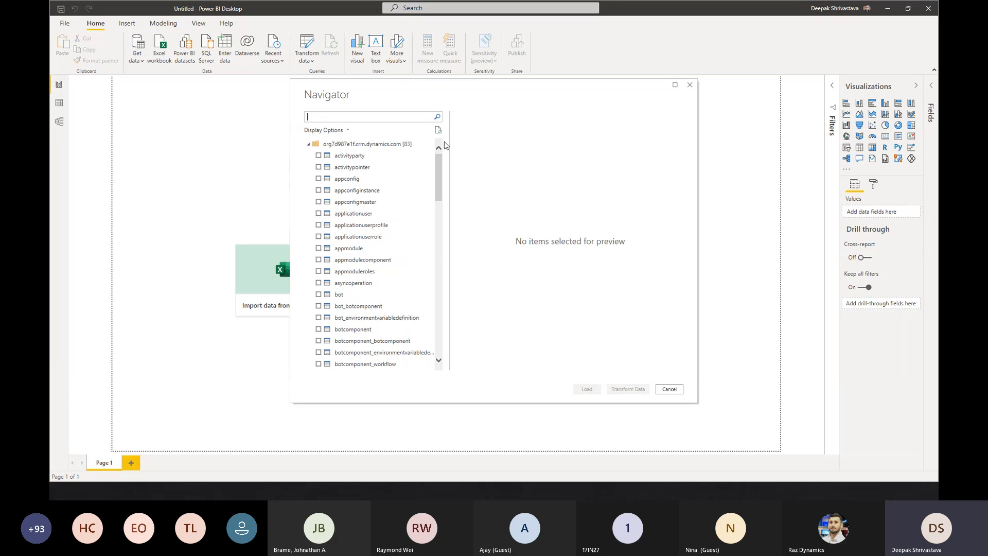
scroll(359, 206, down, 3)
scroll(360, 216, down, 18)
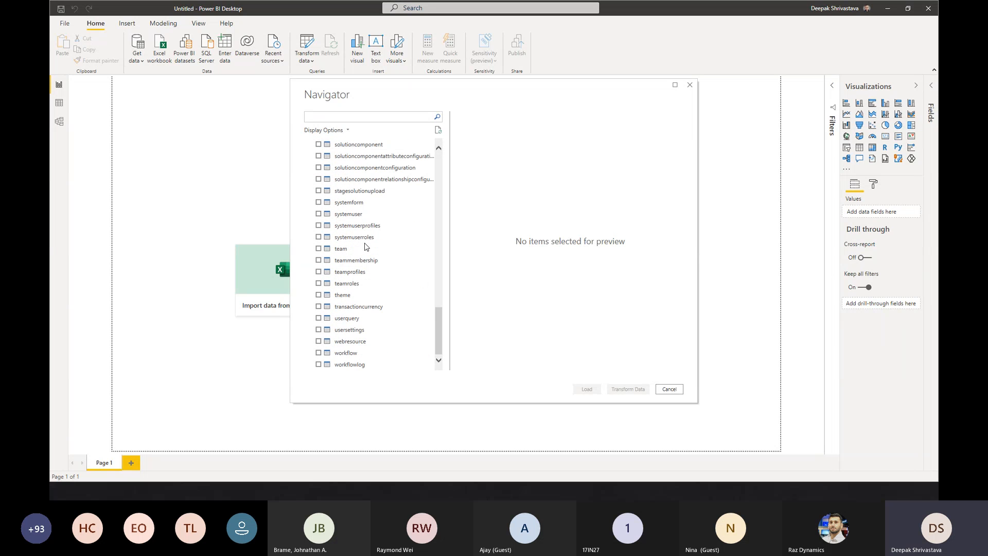
scroll(364, 246, up, 20)
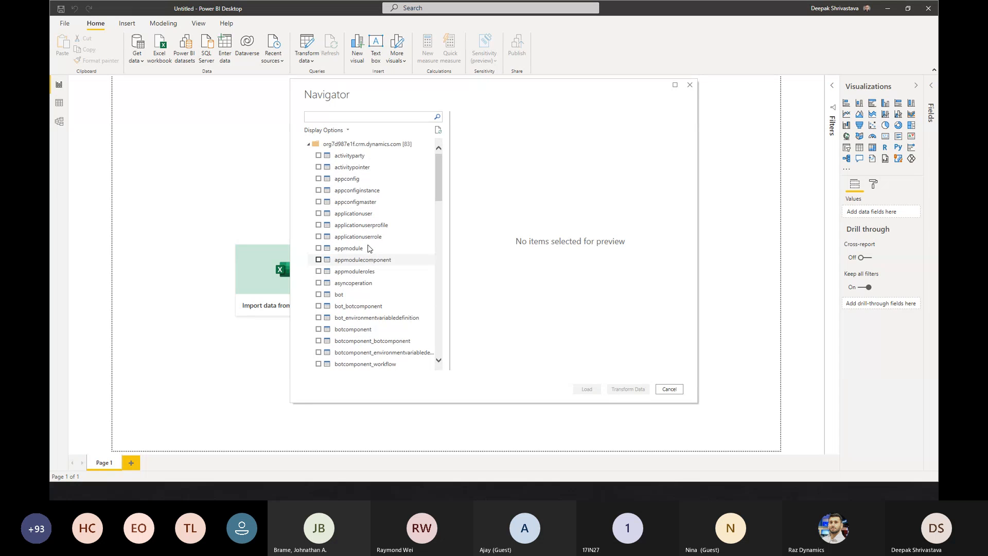
Switch to Teams, close the session details and open the team's full list of Power Apps tables.
key(alt+Tab)
click(581, 313)
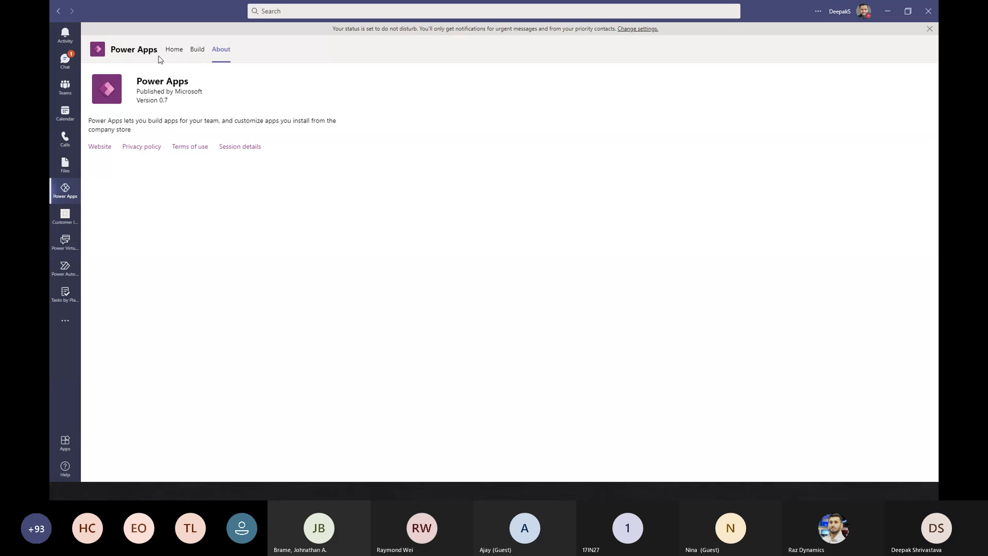
click(198, 50)
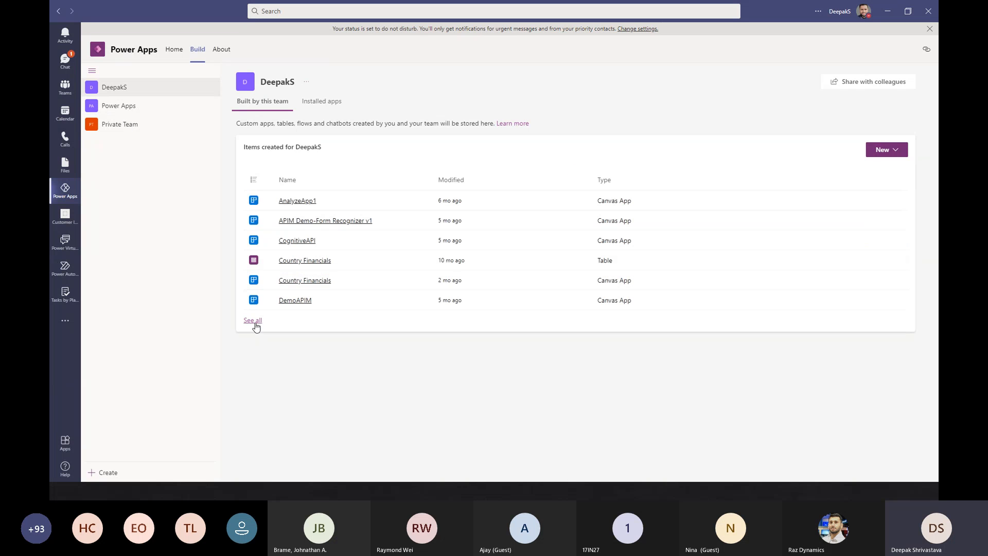
click(255, 322)
click(115, 132)
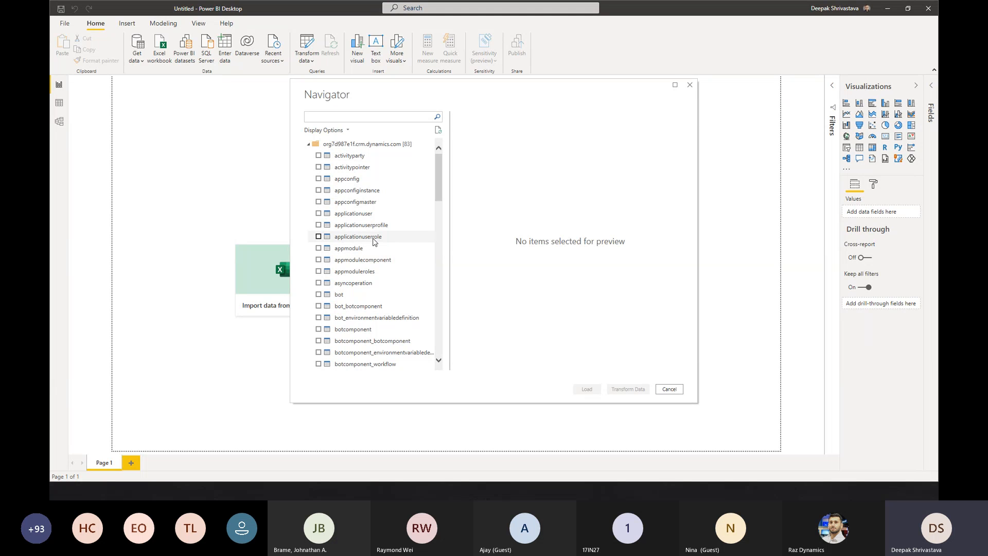
In Power BI Desktop's Navigator, find the custom tables prefixed cr079_ and compare them with the table list in Teams.
scroll(374, 242, down, 1)
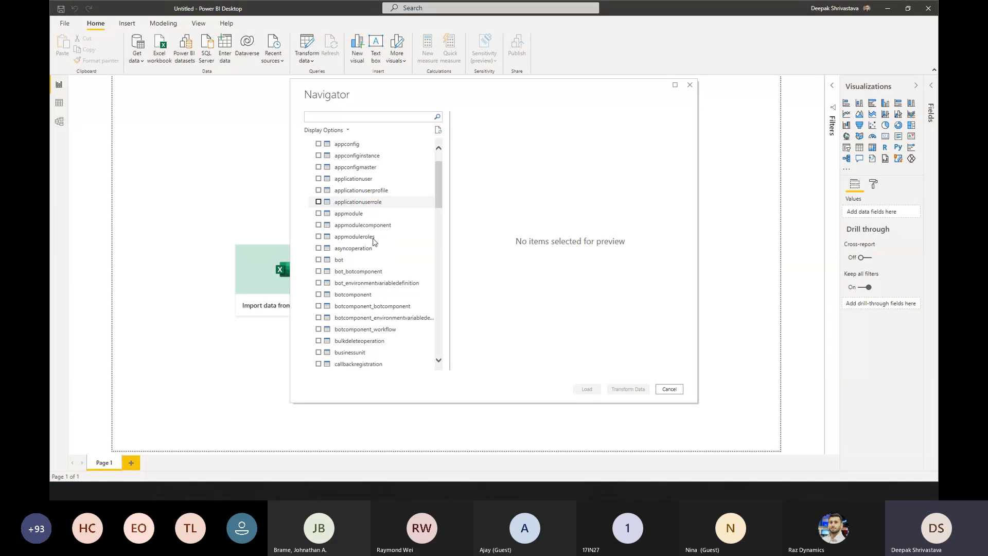
scroll(374, 242, down, 1)
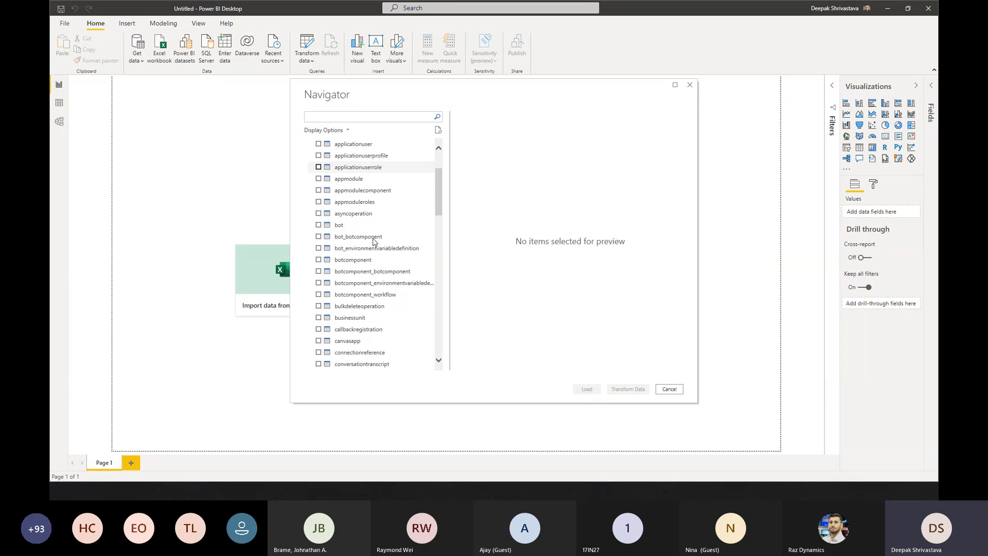
scroll(374, 242, down, 1)
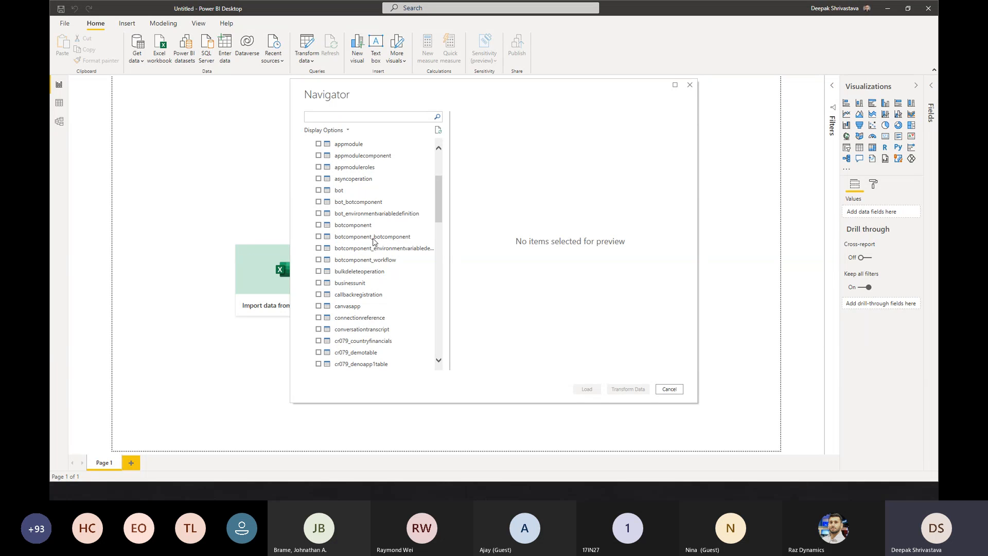
key(alt+Tab)
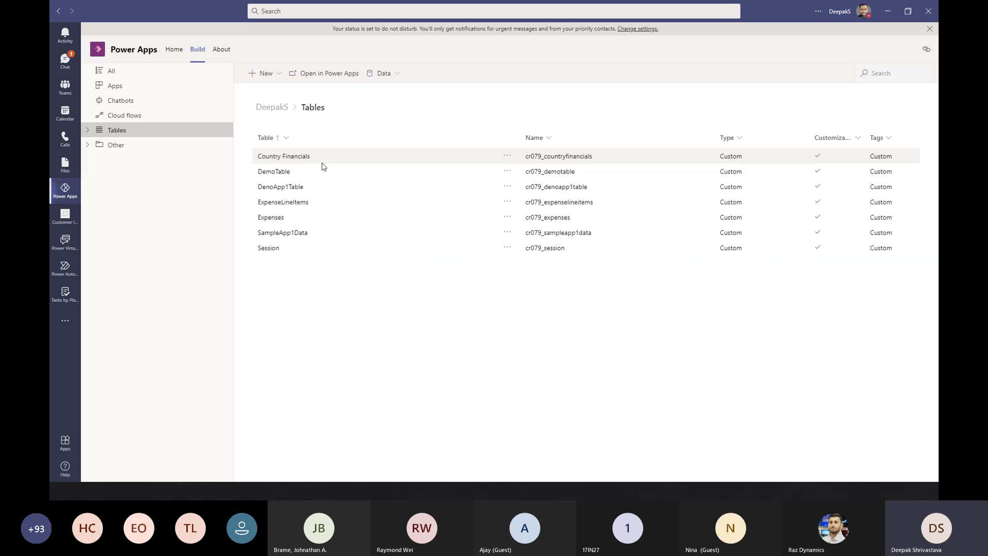
key(alt+Tab)
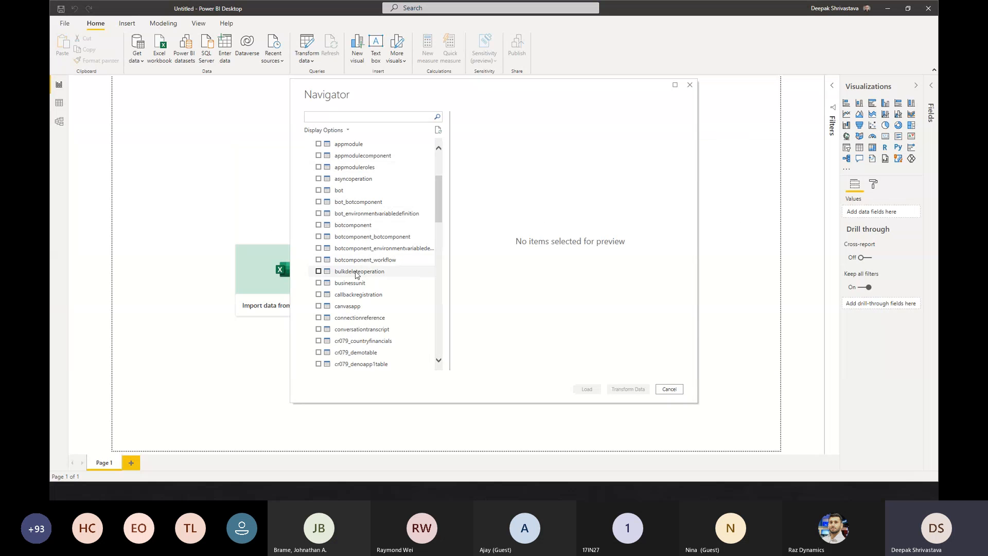
Look through the remaining system tables in the Navigator and return to the custom tables prefixed cr079_.
scroll(367, 272, down, 3)
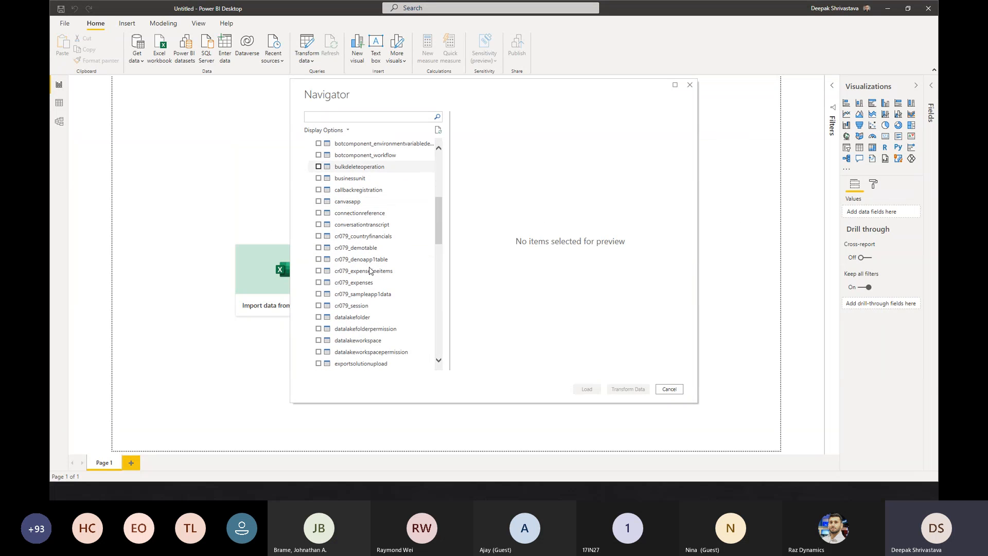
scroll(370, 271, down, 1)
scroll(370, 272, down, 2)
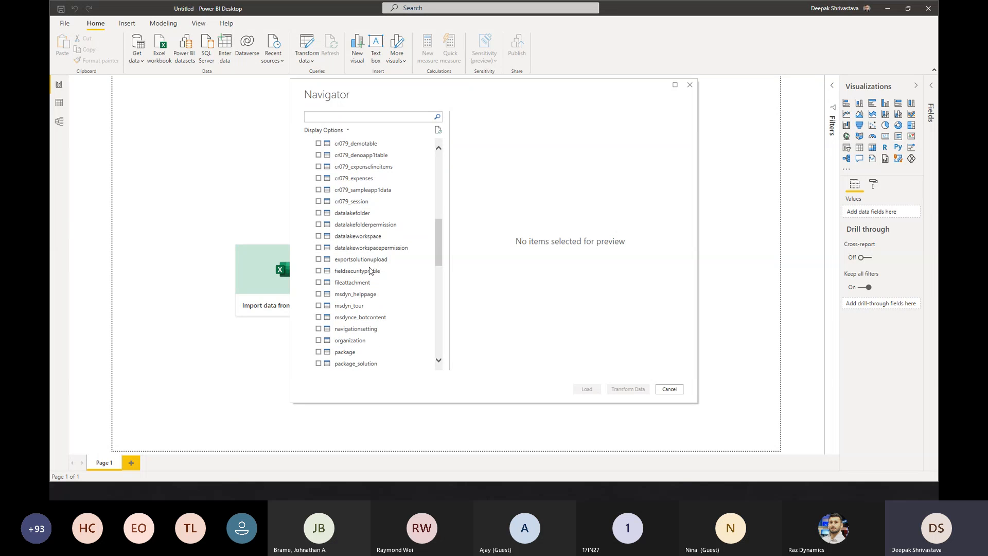
scroll(370, 272, down, 2)
scroll(369, 271, down, 2)
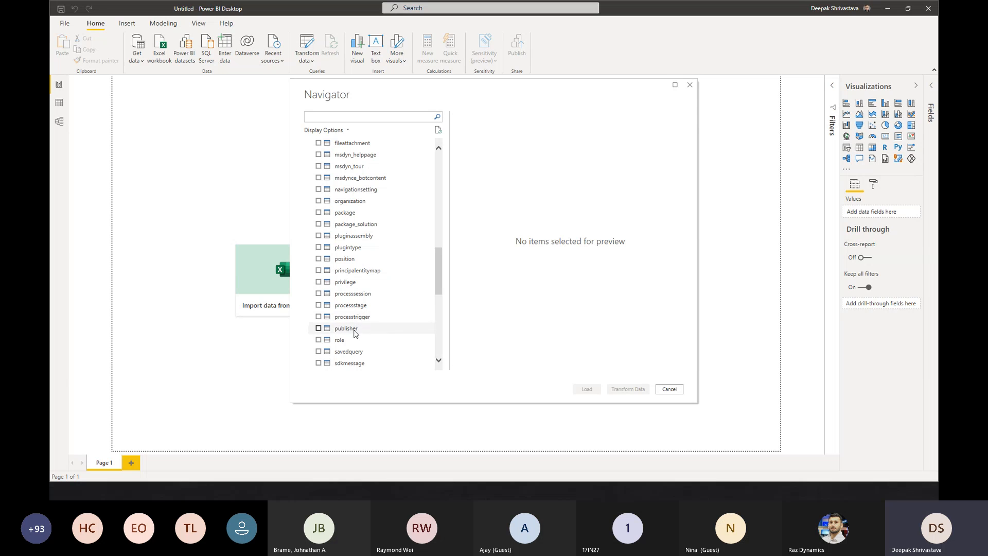
scroll(367, 322, down, 1)
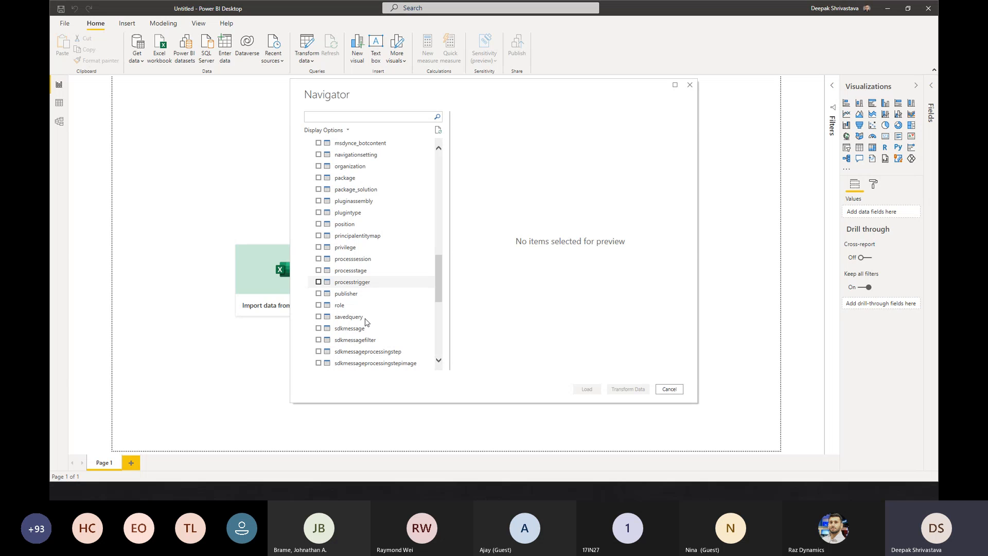
scroll(366, 318, up, 9)
scroll(362, 308, up, 1)
scroll(353, 276, down, 1)
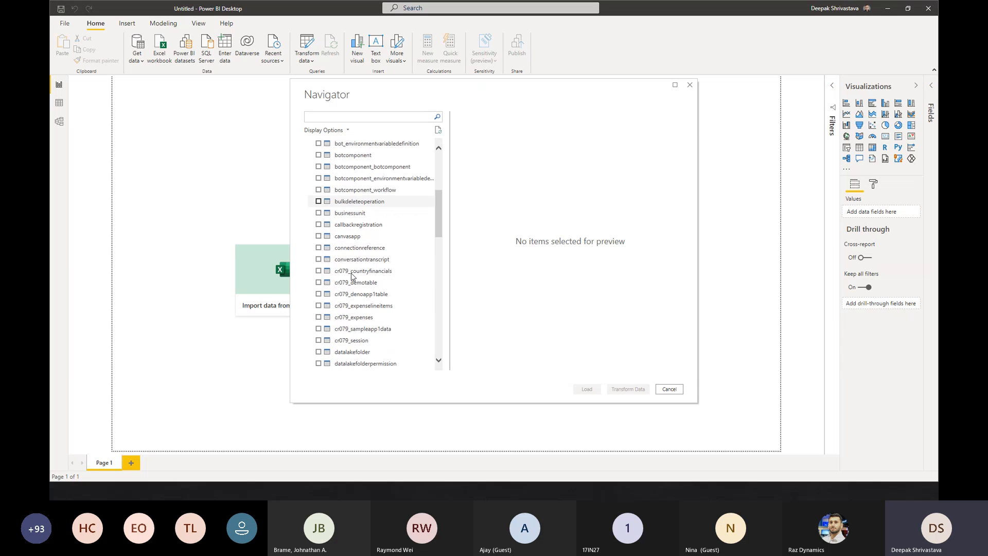
Select the cr079_countryfinancials table, check its preview and load it into the report.
scroll(352, 278, down, 1)
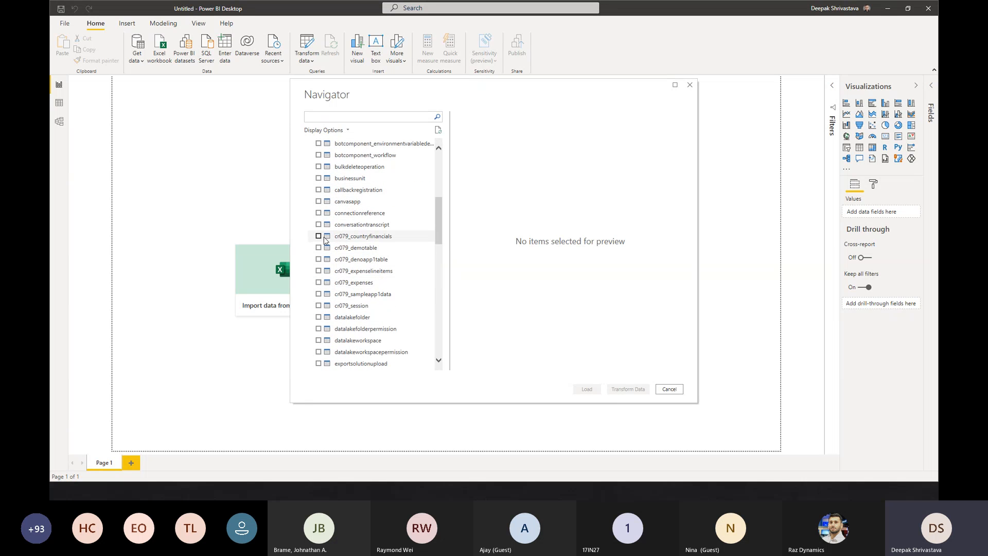
click(319, 236)
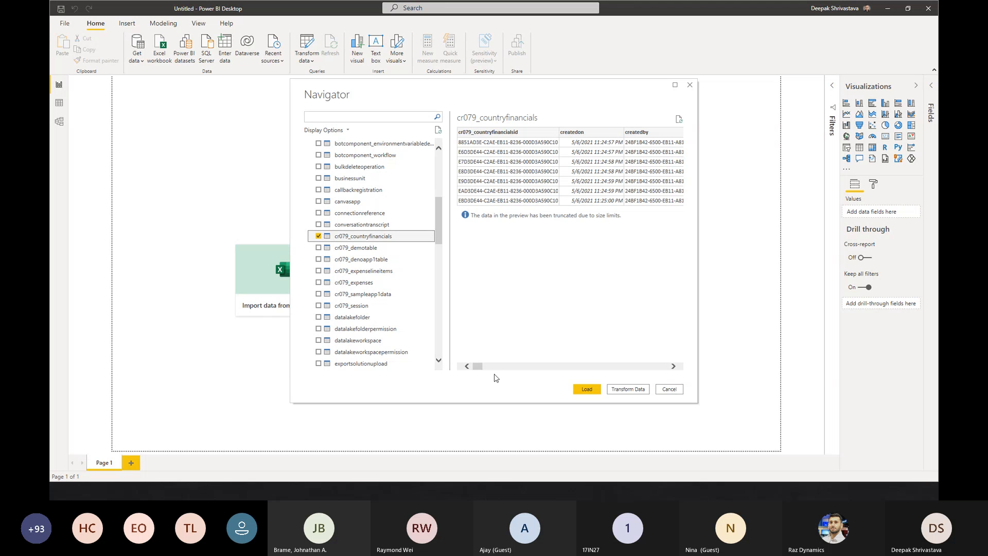
mouse_move(478, 366)
mouse_down()
mouse_move(630, 379)
mouse_move(471, 363)
mouse_up()
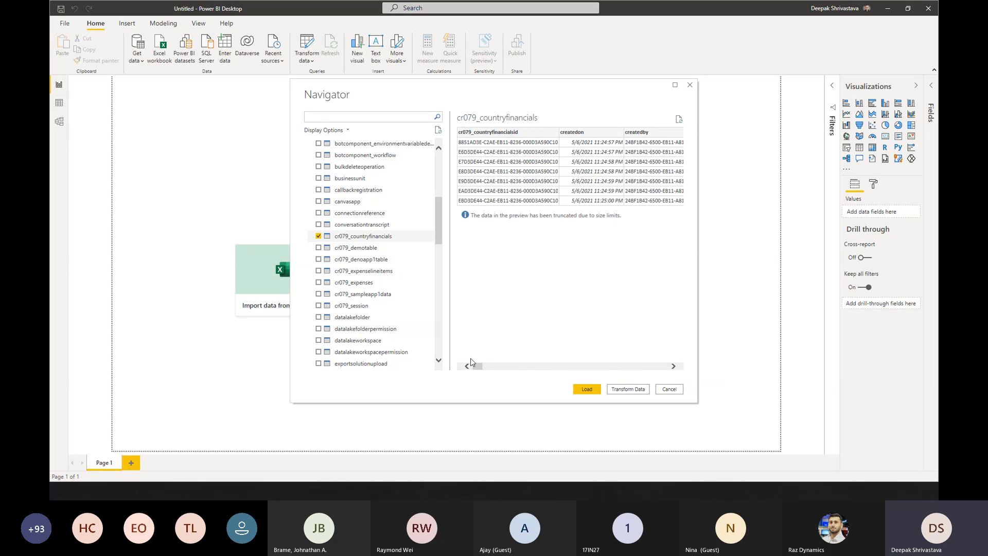
drag(549, 88, 472, 99)
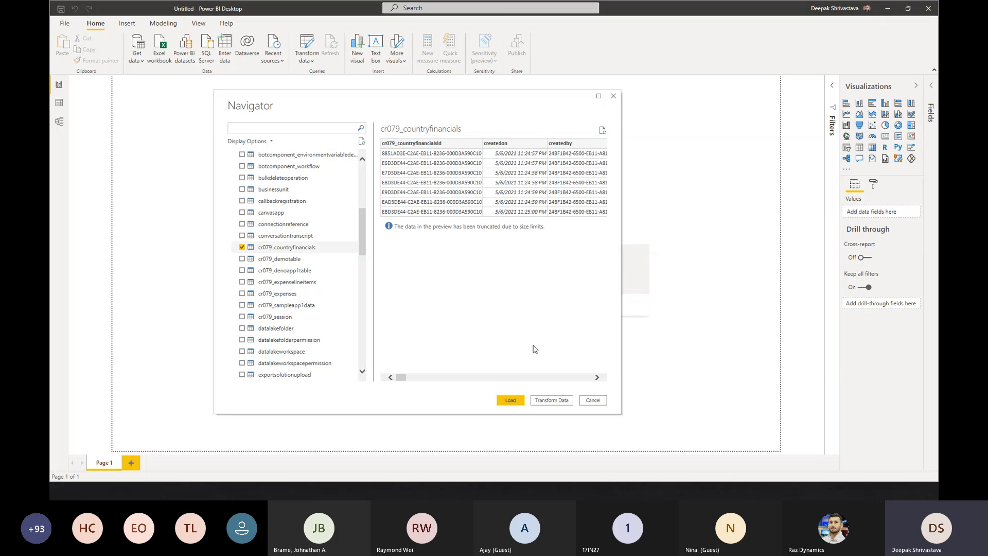
click(510, 400)
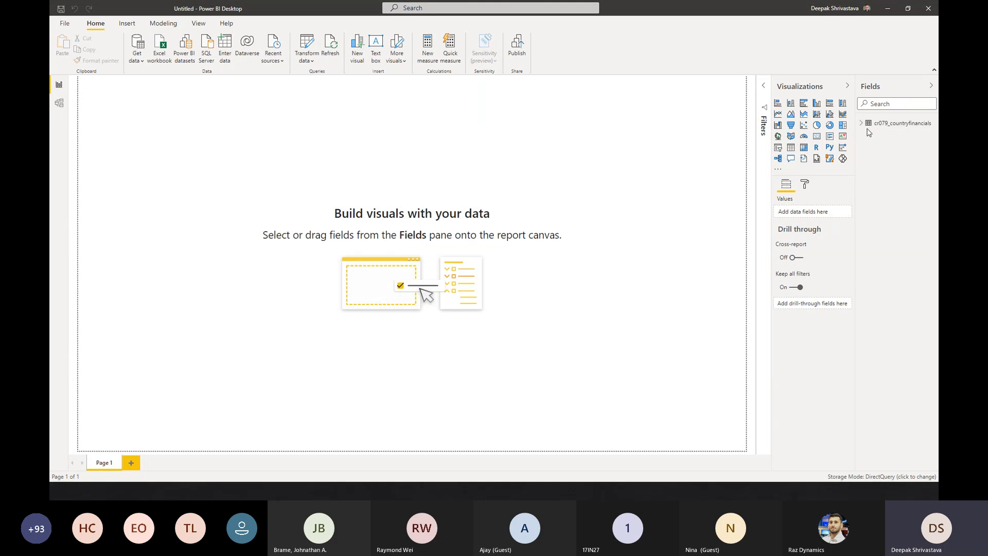
Expand the cr079_countryfinancials table, widen the Visualizations and Fields panes and look through its columns.
click(861, 124)
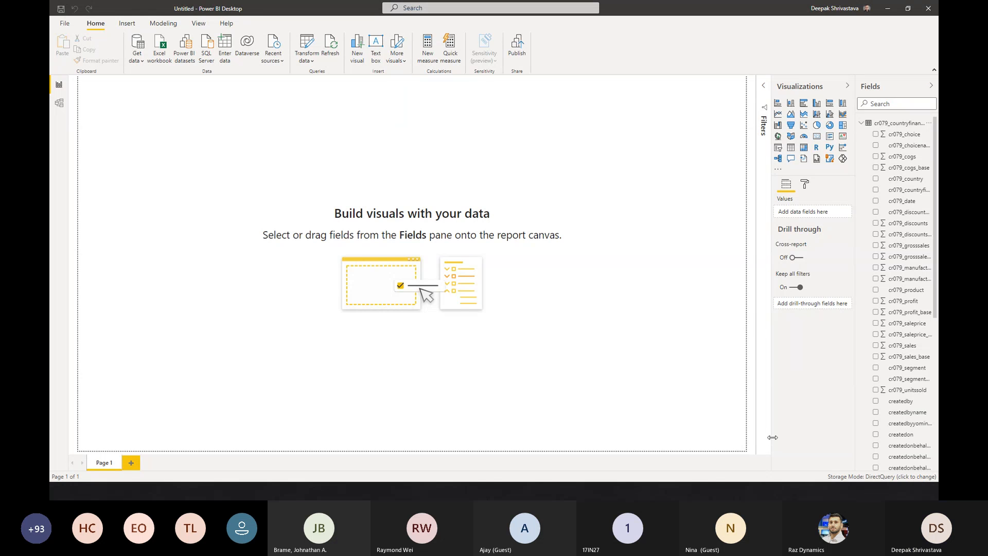
drag(772, 440, 721, 432)
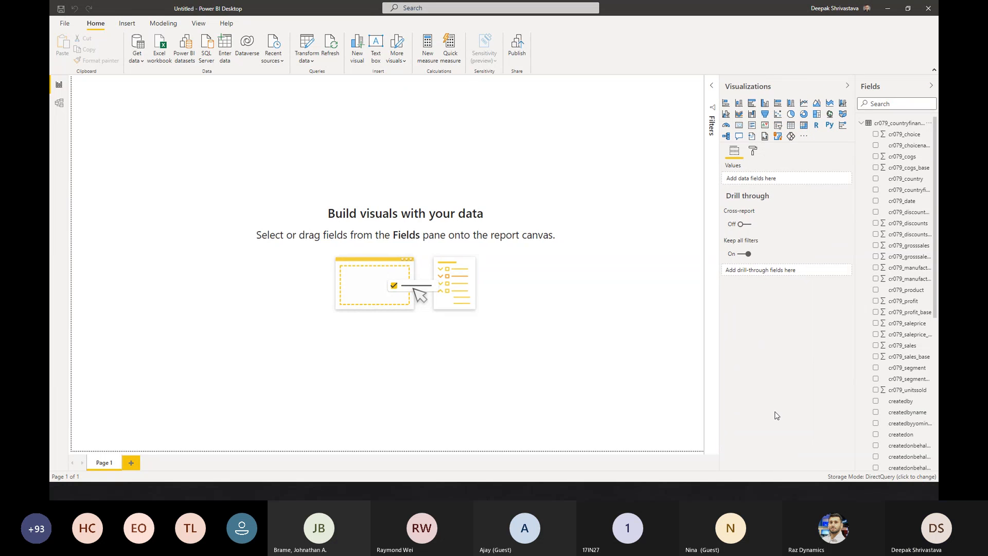
drag(856, 347, 779, 346)
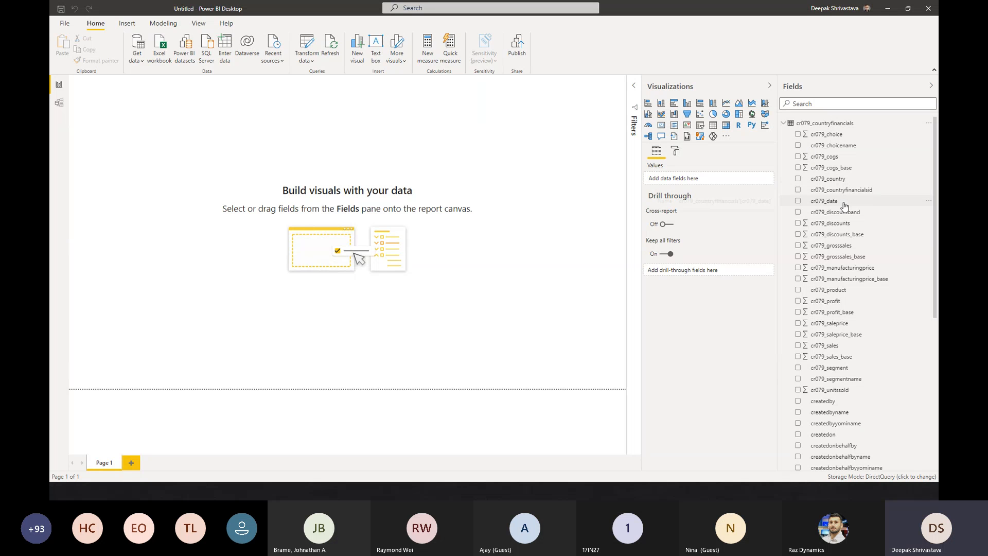
scroll(824, 238, down, 3)
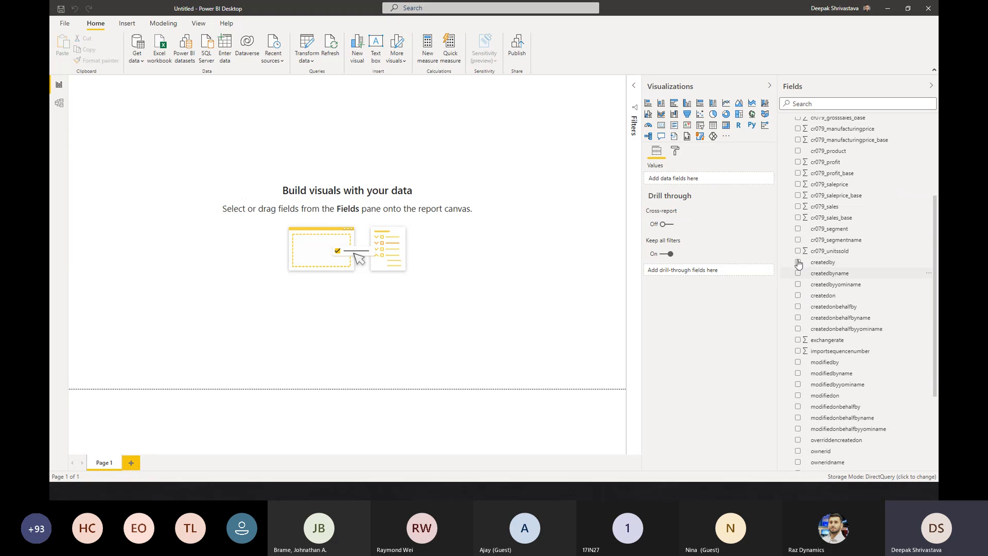
scroll(851, 317, up, 3)
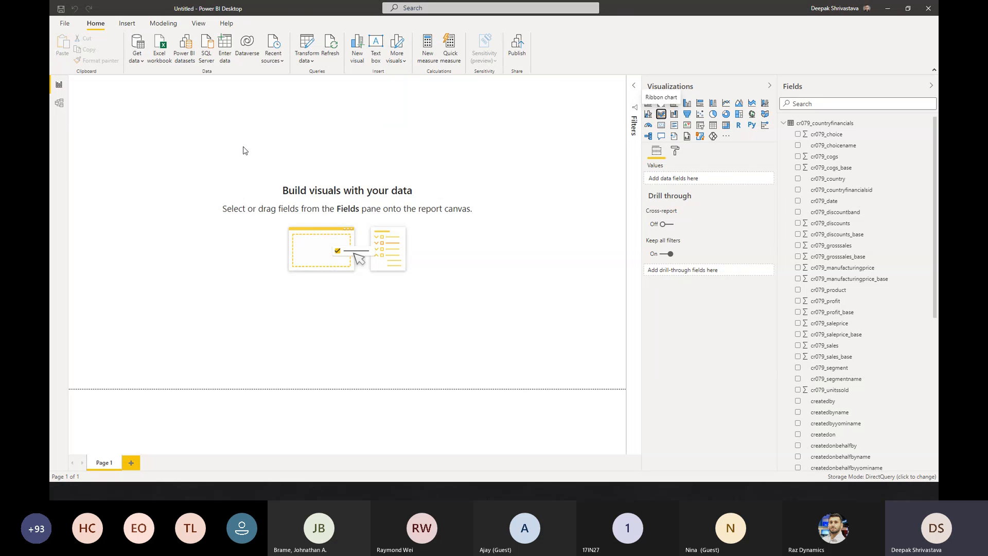
Add a ribbon chart to the page with cr079_date on the axis and cr079_discounts as values.
drag(178, 181, 294, 225)
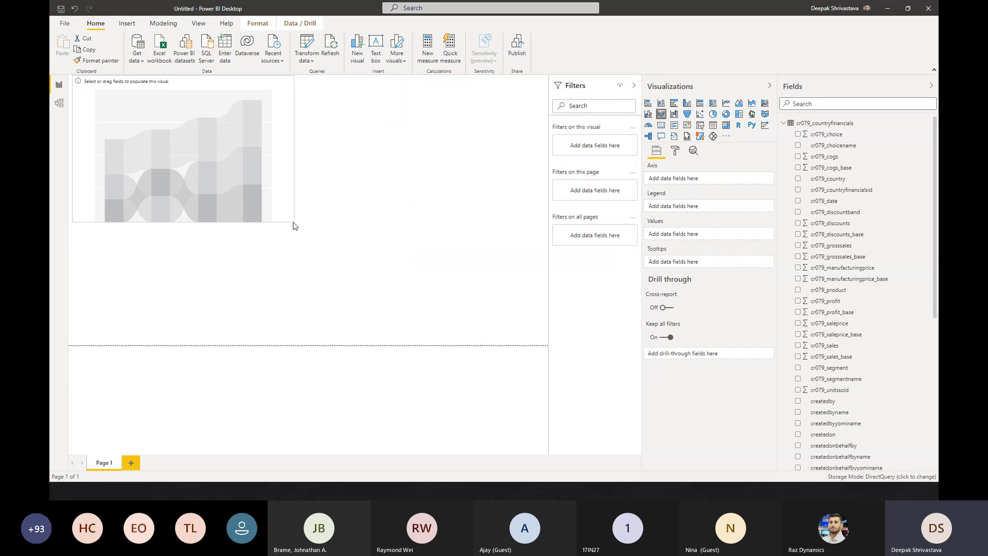
click(798, 201)
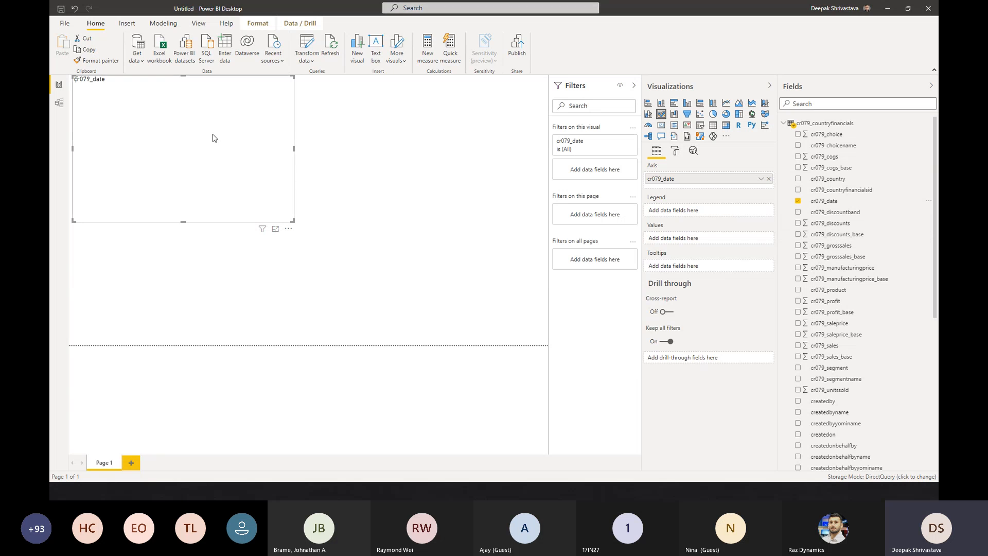
click(797, 222)
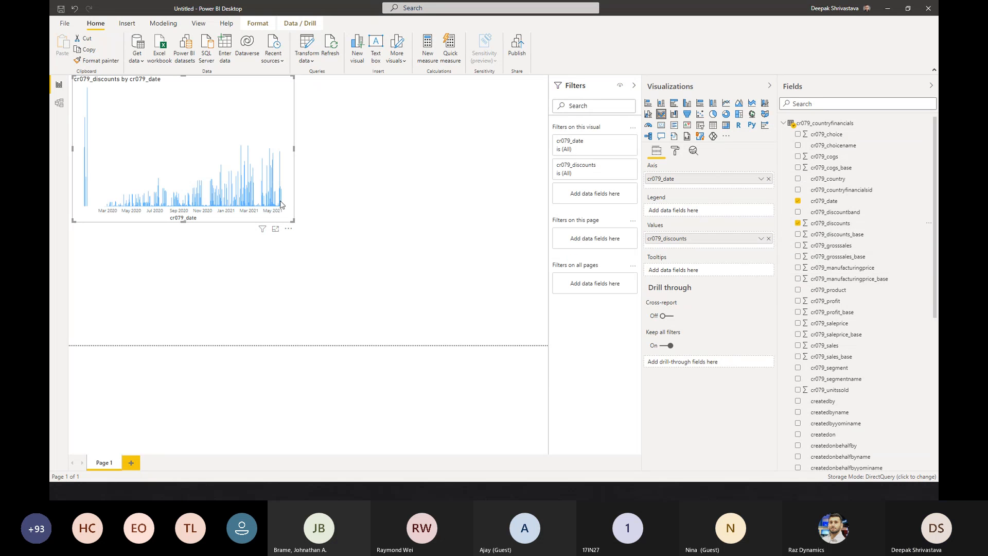
Resize the ribbon chart slightly smaller and move it down to leave room above it, then deselect it.
drag(292, 221, 286, 192)
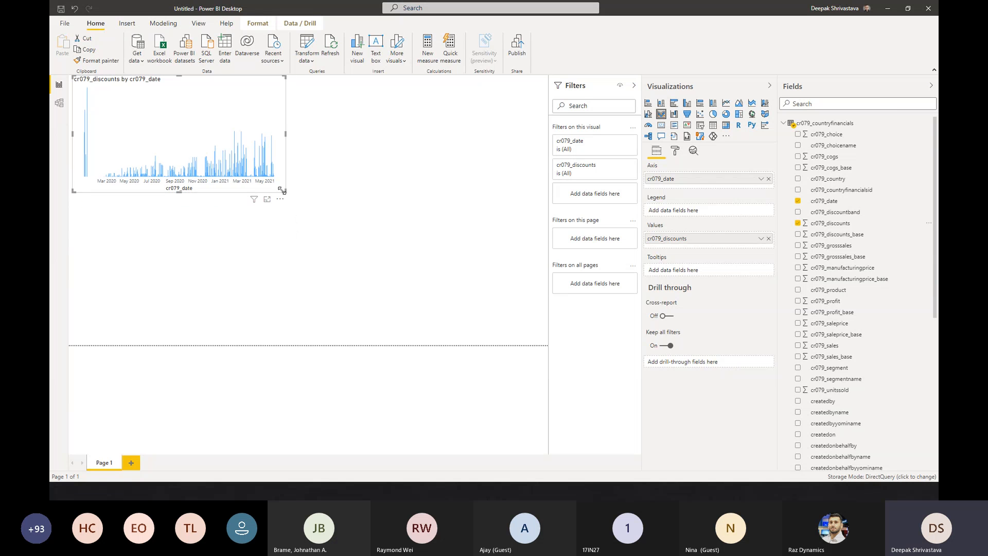
drag(179, 76, 178, 98)
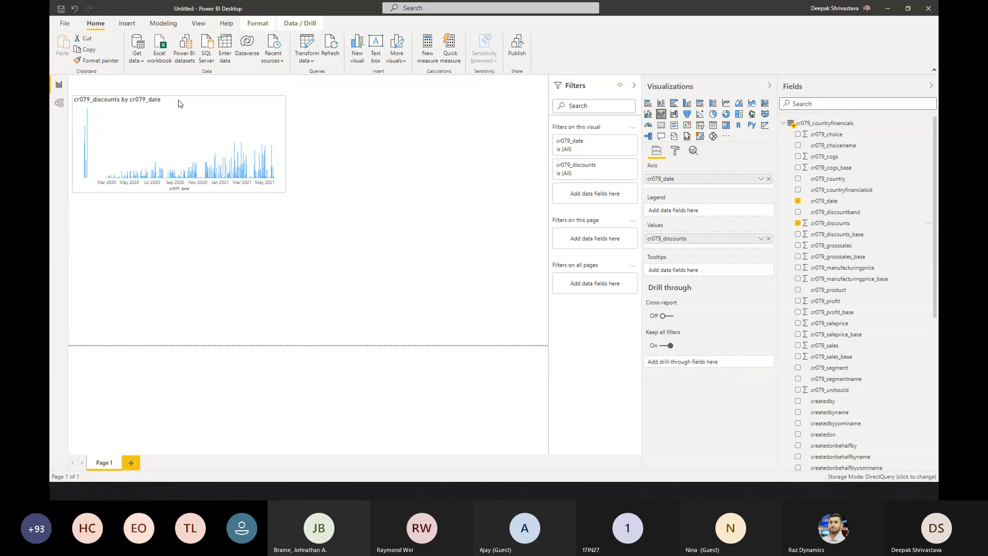
drag(179, 192, 181, 223)
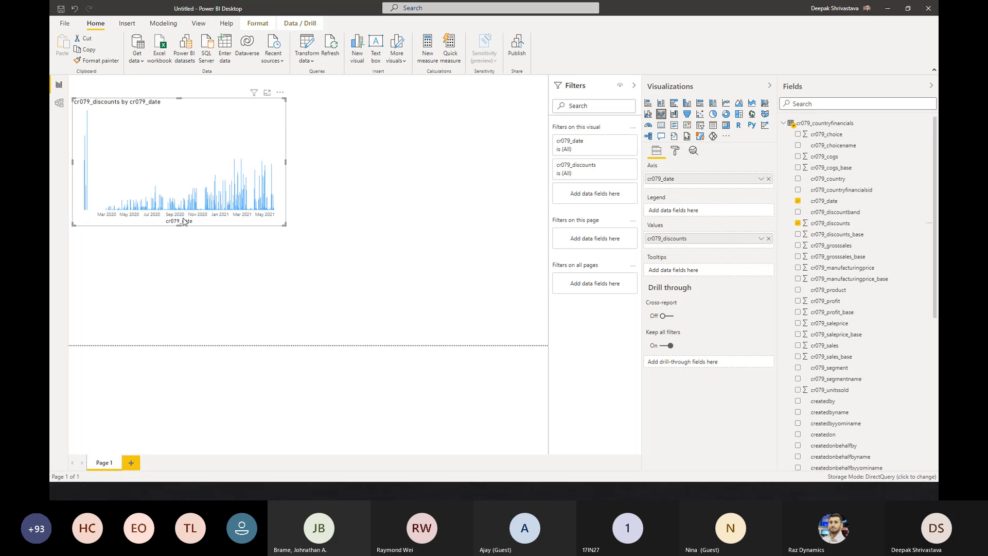
drag(187, 187, 184, 216)
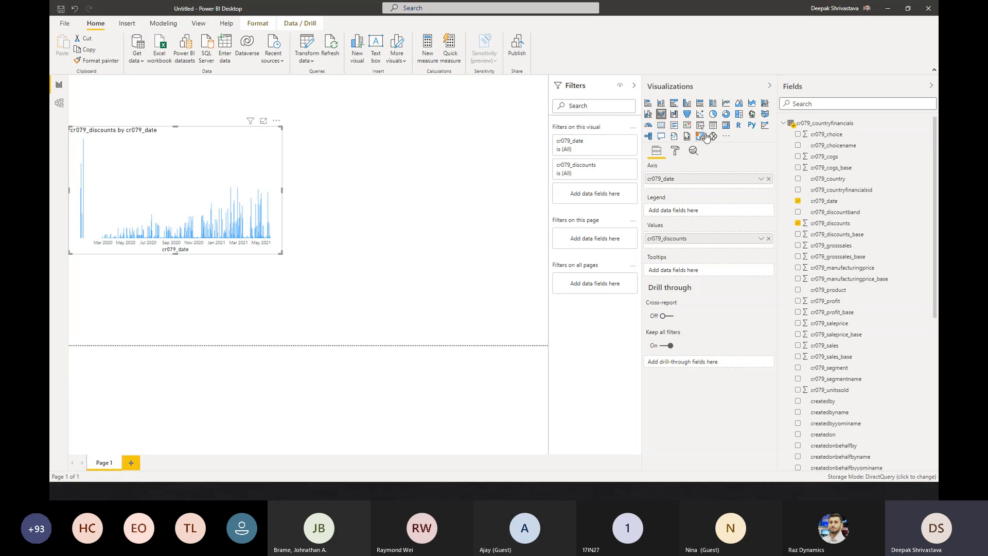
click(191, 103)
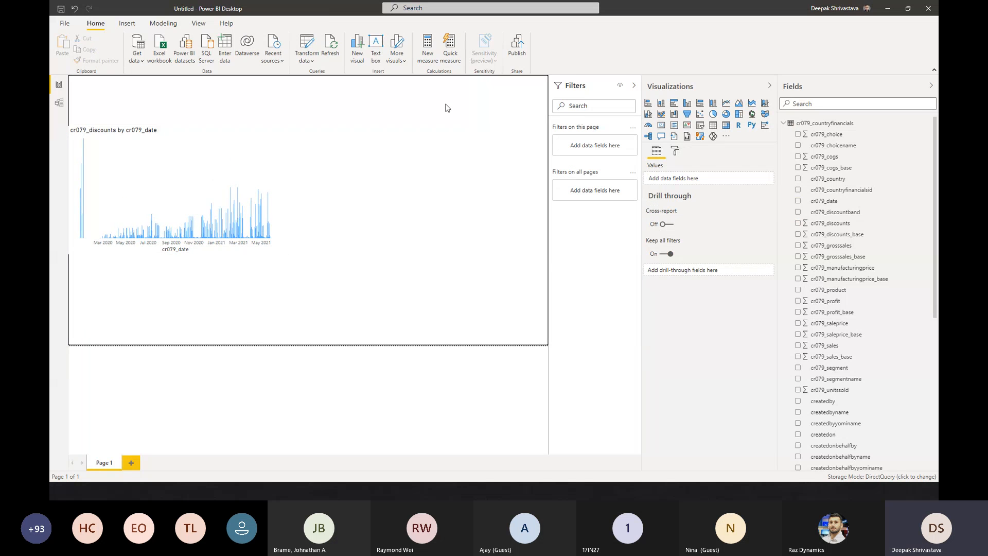
Add a card visual showing cr079_profit, shrunk to fit the space above the ribbon chart.
click(666, 128)
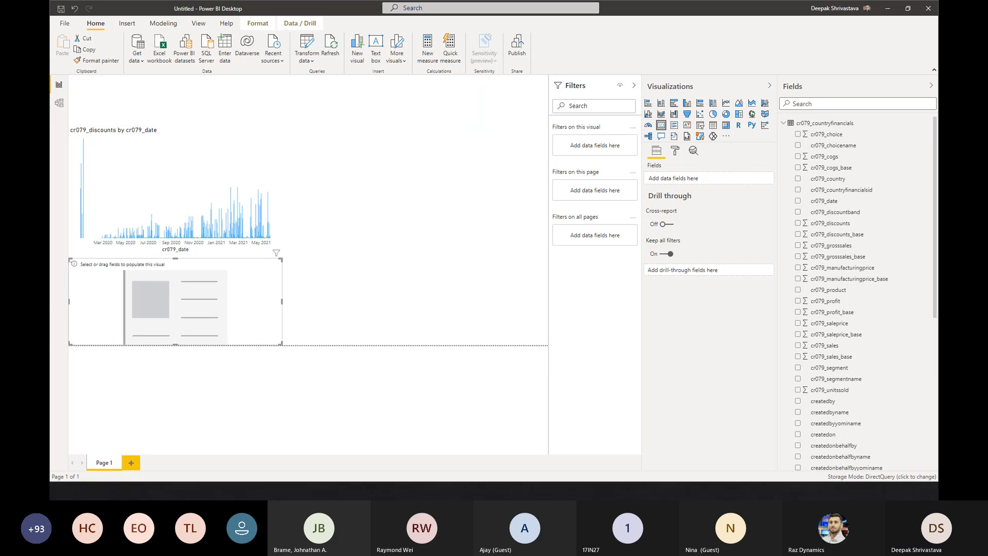
drag(177, 296, 180, 112)
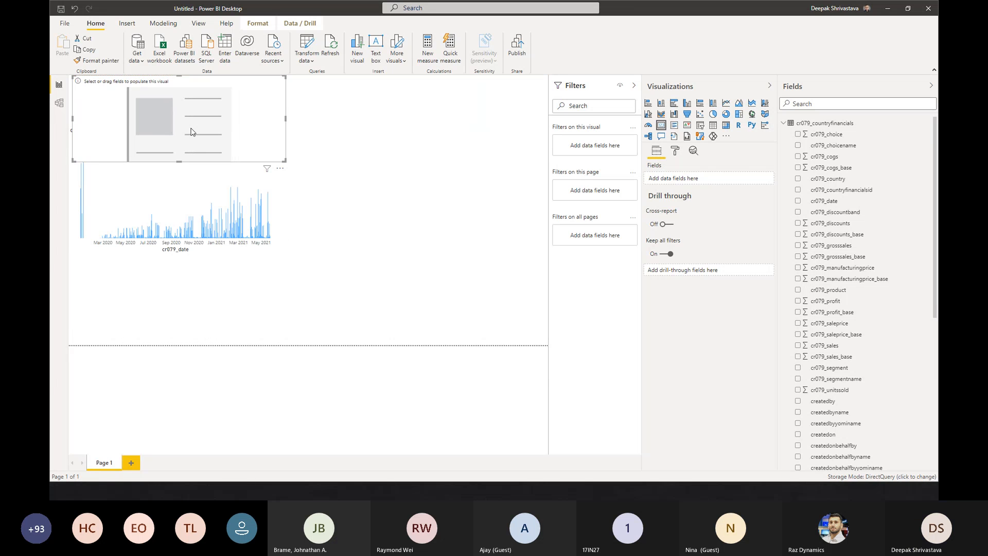
drag(284, 160, 216, 124)
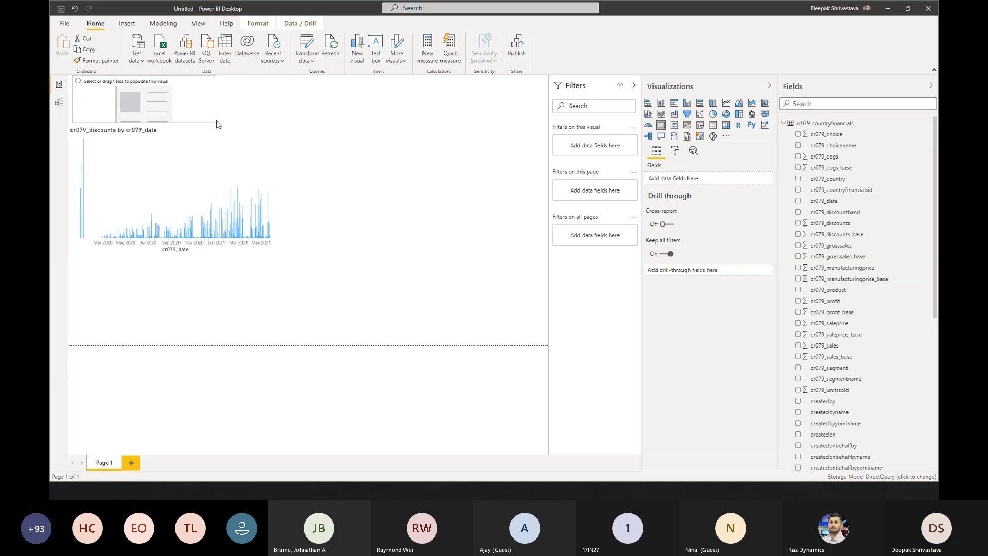
drag(171, 97, 185, 97)
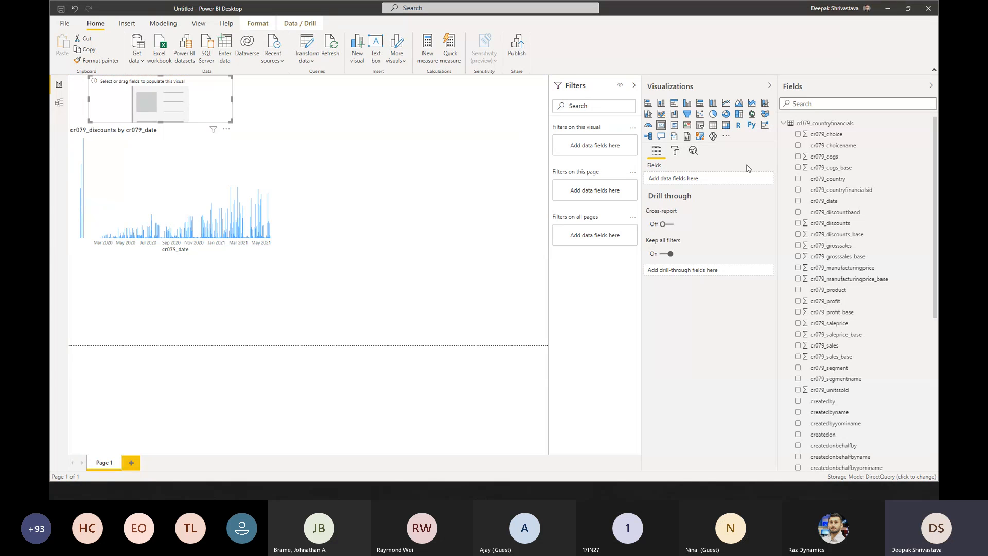
click(797, 301)
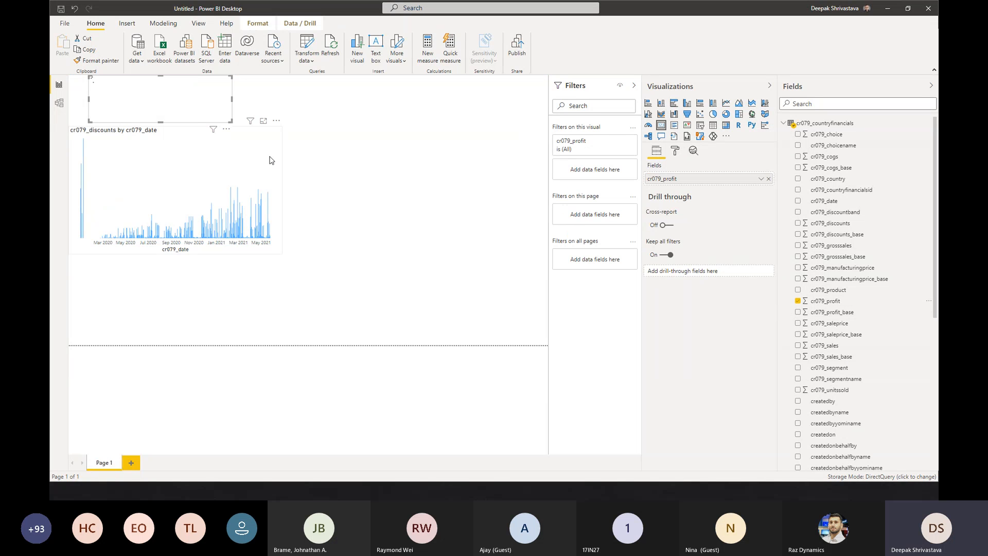
Duplicate the cr079_profit card twice and line up the three cards in a row above the chart.
key(ctrl+c)
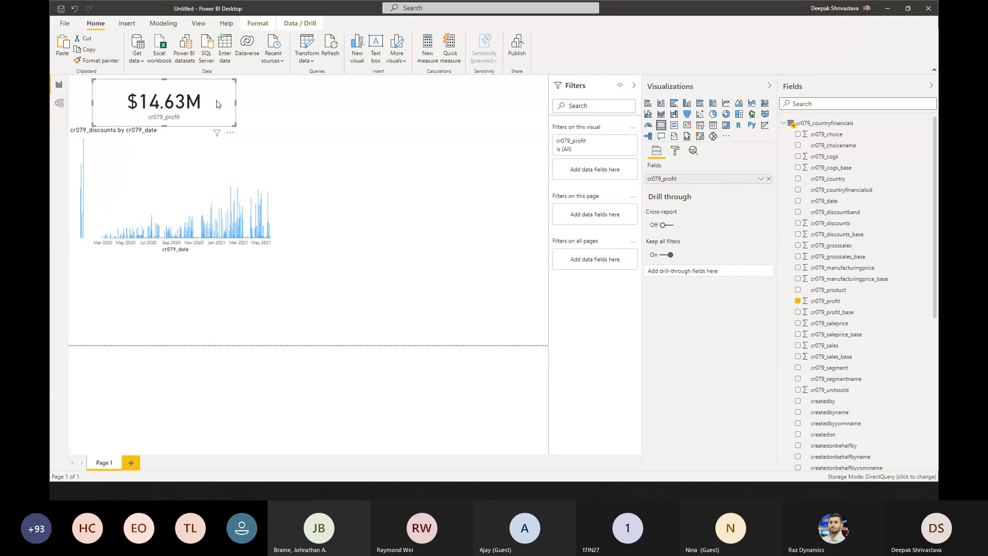
key(ctrl+v)
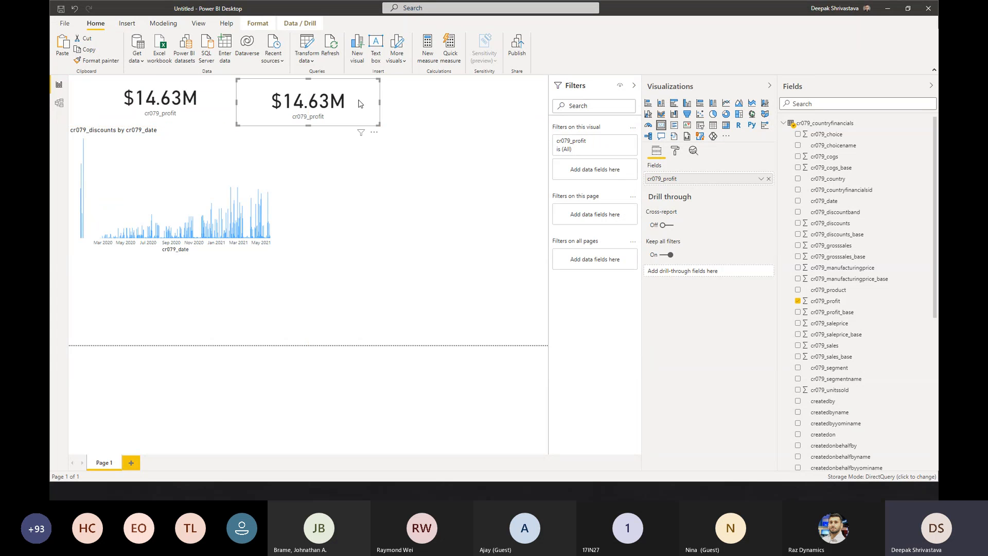
click(202, 109)
key(ctrl+v)
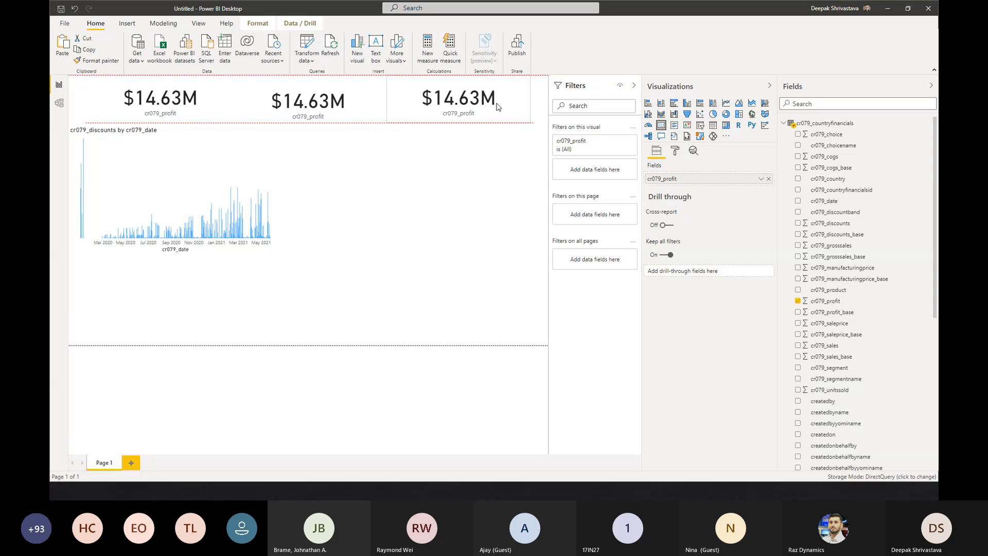
Replace cr079_profit with cr079_sales in the middle card.
click(350, 118)
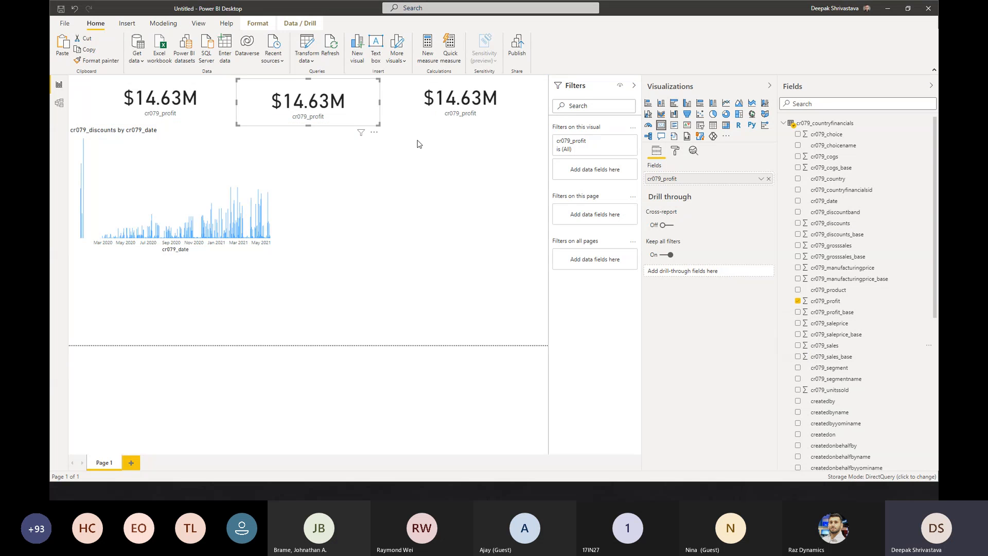
click(798, 301)
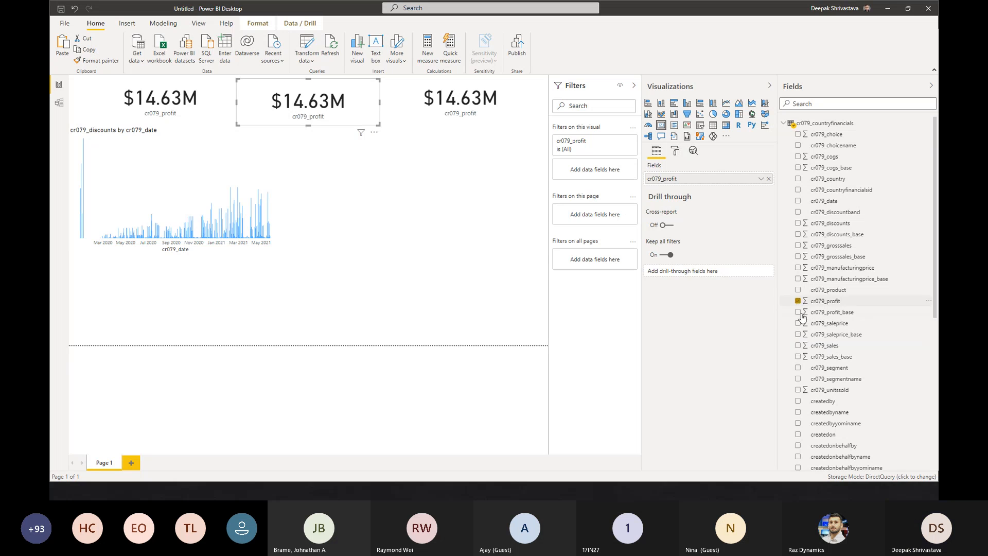
click(798, 346)
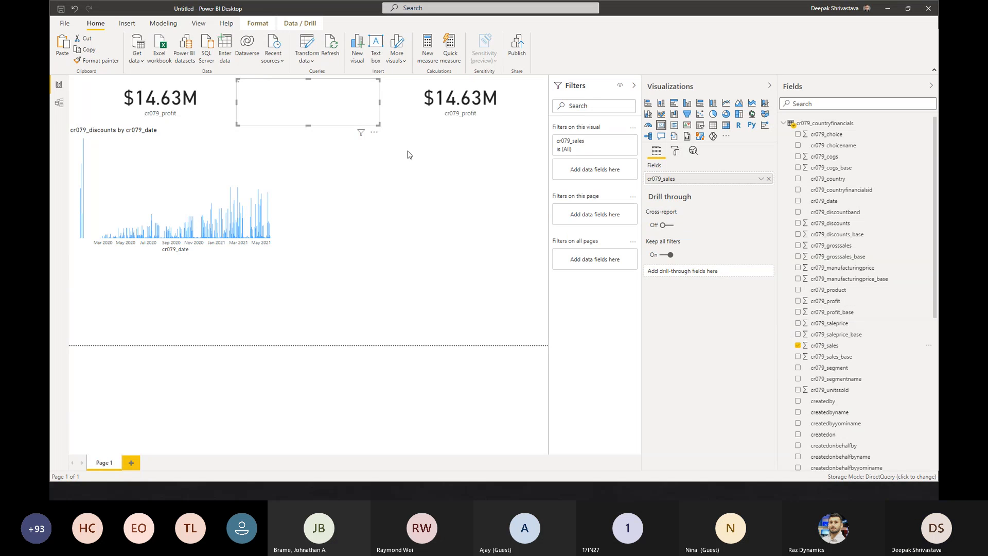
Replace cr079_profit with cr079_discounts in the third card of the row.
click(455, 108)
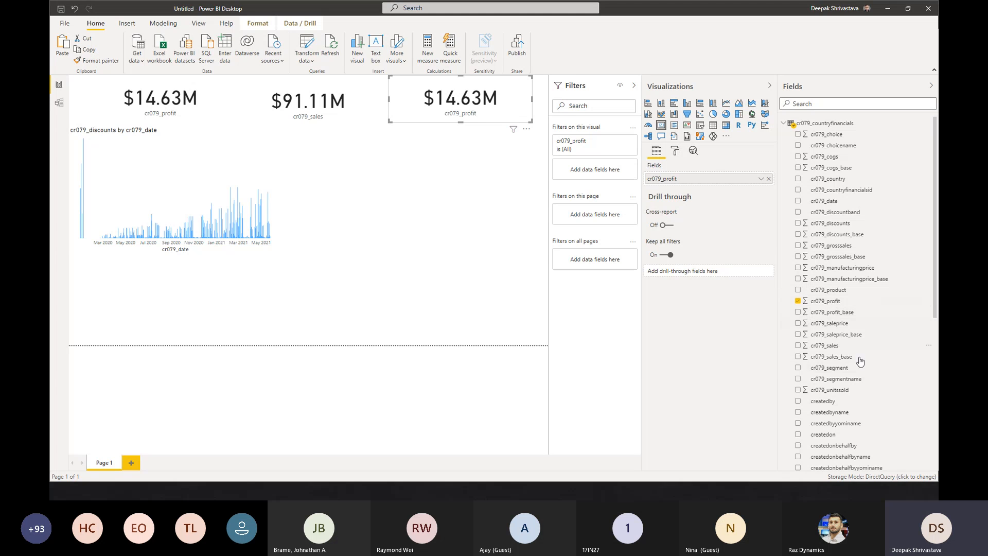
click(798, 301)
scroll(849, 381, down, 3)
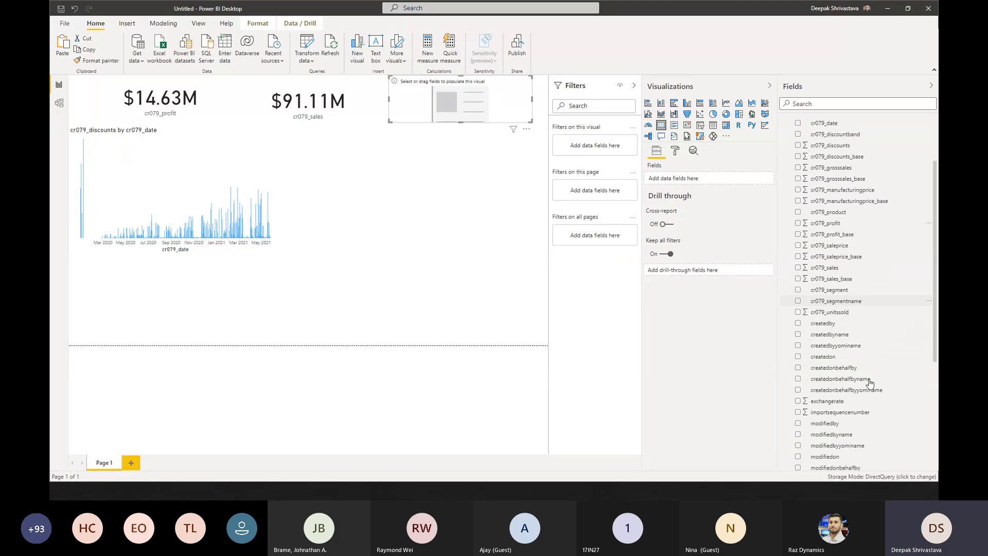
scroll(829, 394, up, 3)
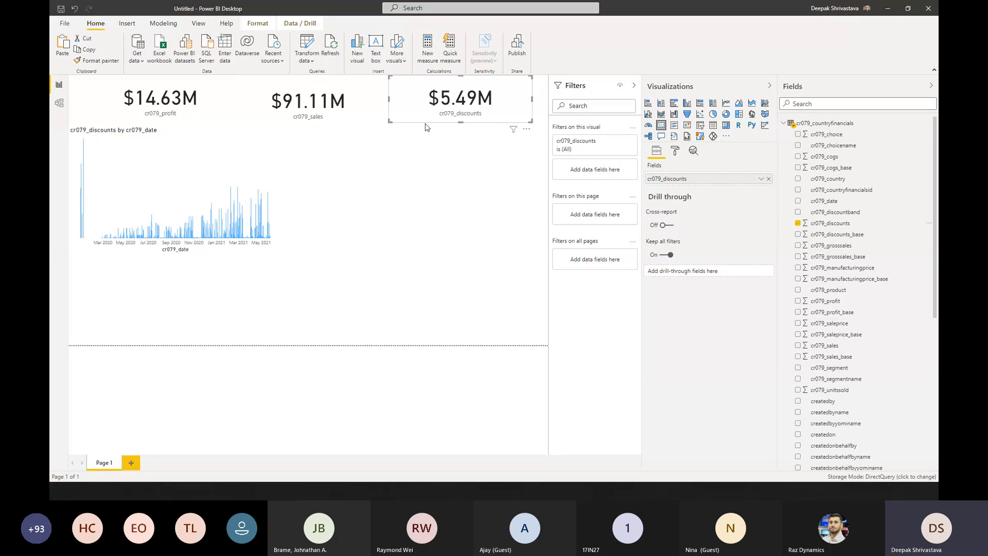
Add a widened stacked bar chart of cr079_discounts by cr079_product beside the ribbon chart, and collapse the Filters pane.
click(387, 210)
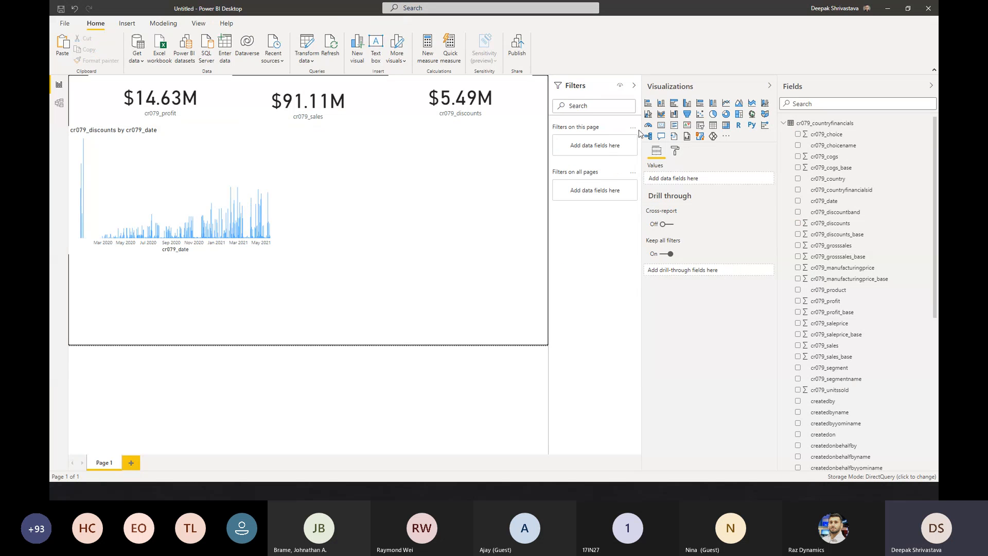
click(649, 105)
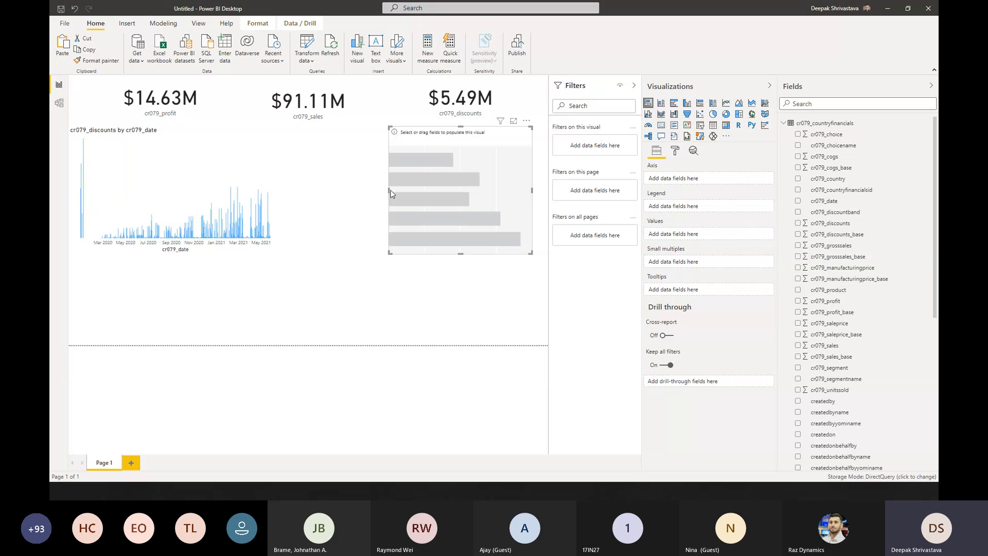
drag(389, 192, 315, 191)
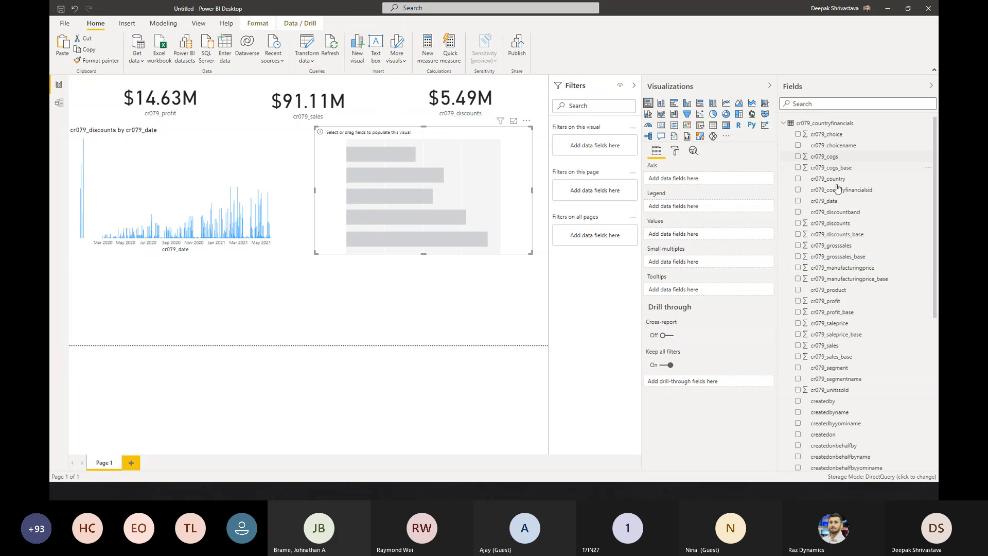
click(798, 223)
click(798, 290)
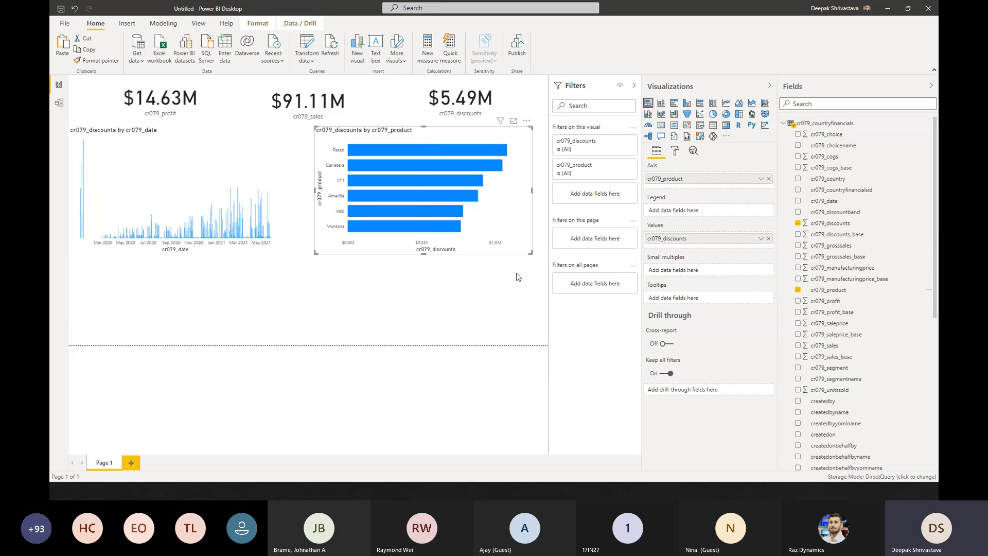
click(634, 85)
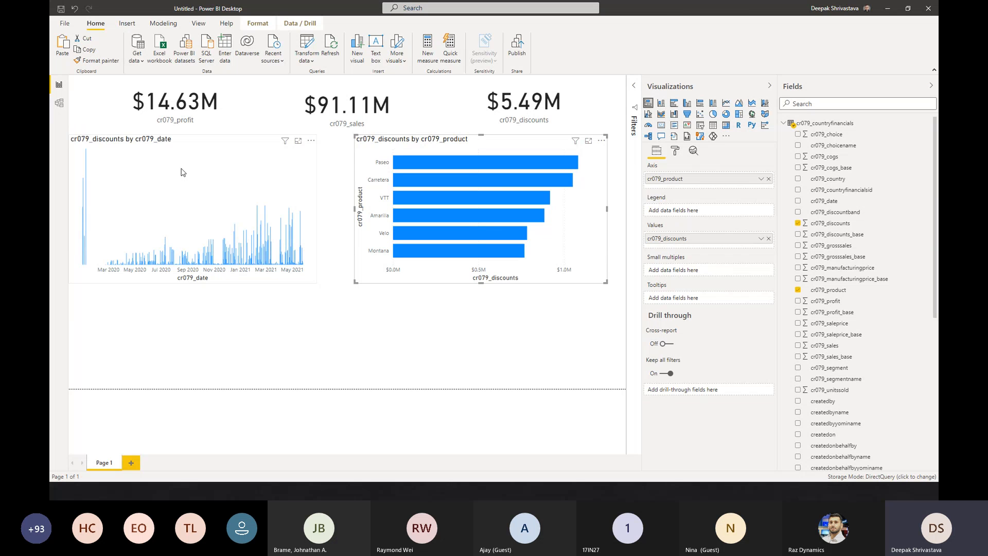
Save the report under the name Sample.
click(65, 23)
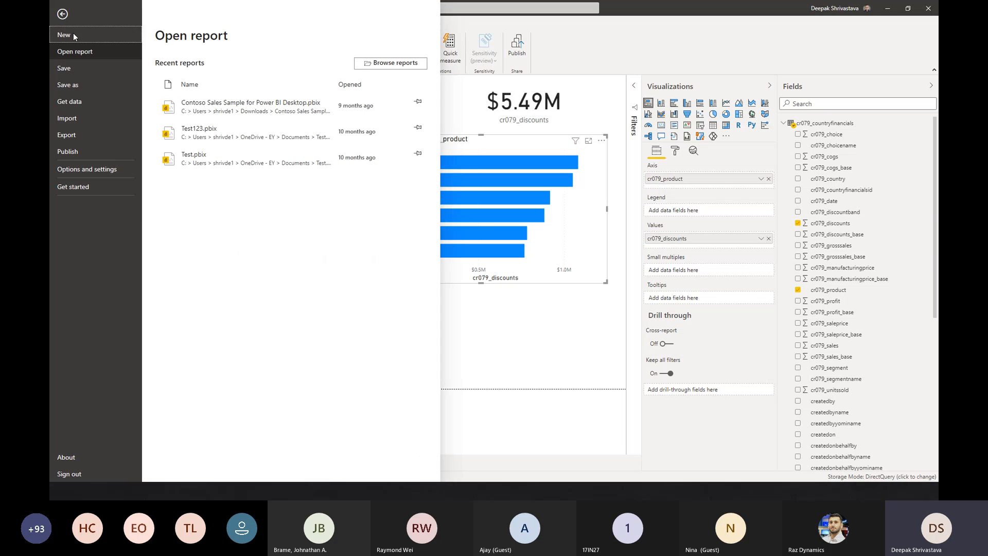
key(Escape)
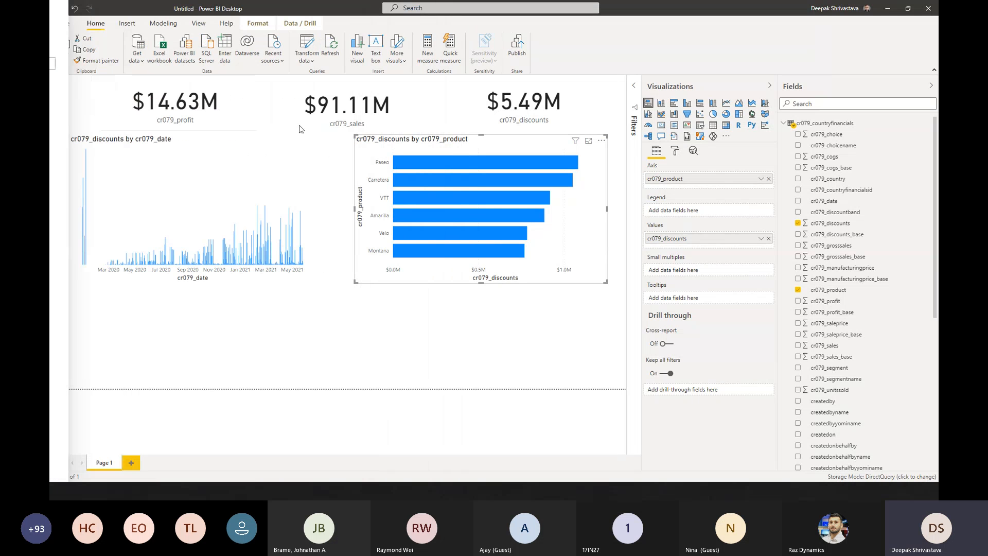
key(ctrl+s)
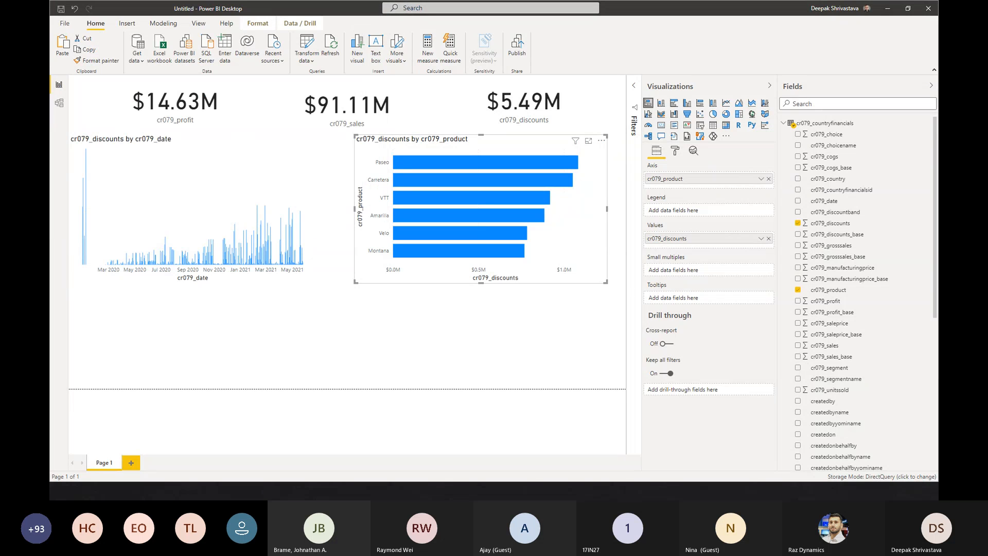
key(Escape)
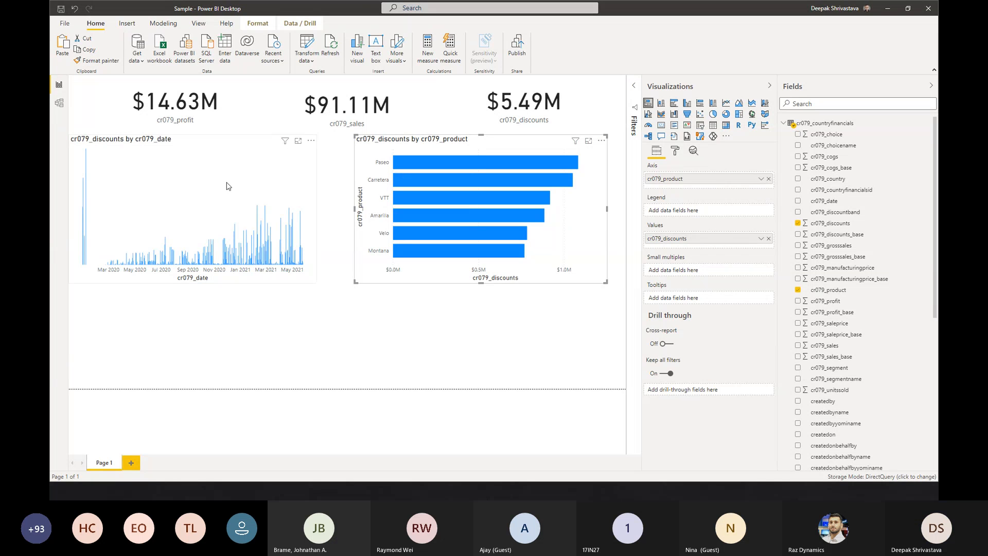
Publish the Sample report to My workspace.
click(517, 48)
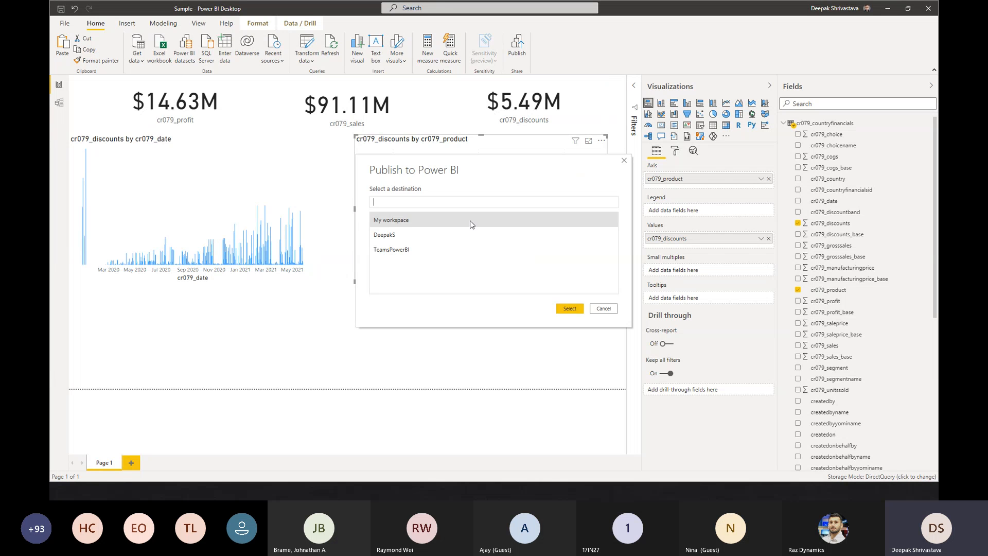
click(401, 225)
click(579, 308)
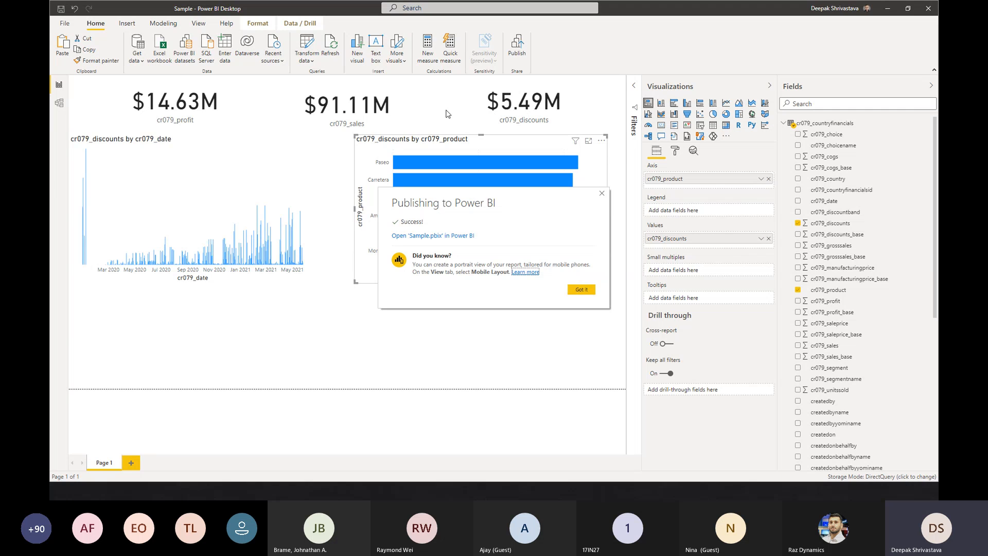
Switch to the Power BI service in the browser and open the published Sample report from My workspace.
key(alt+Tab)
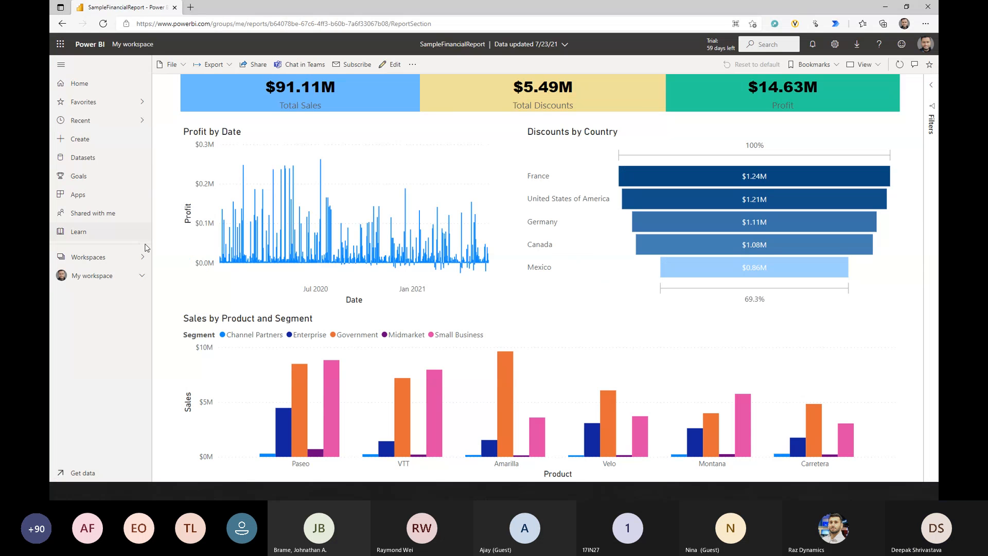
click(85, 257)
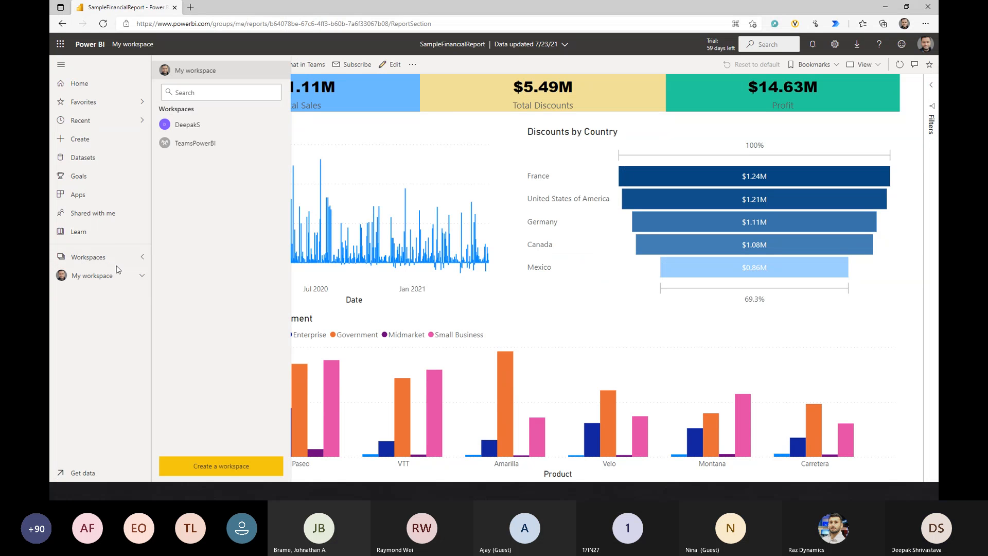
click(99, 258)
click(91, 280)
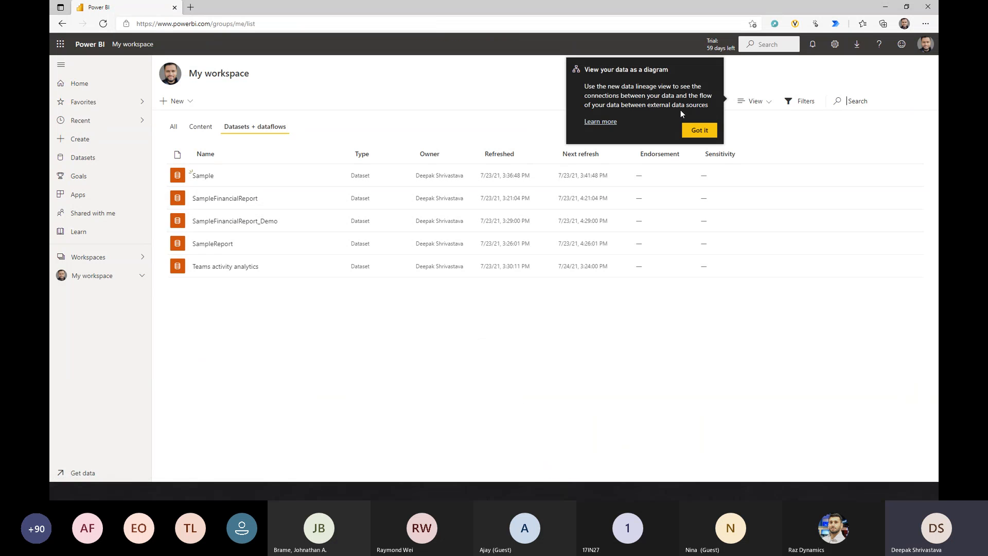
click(699, 130)
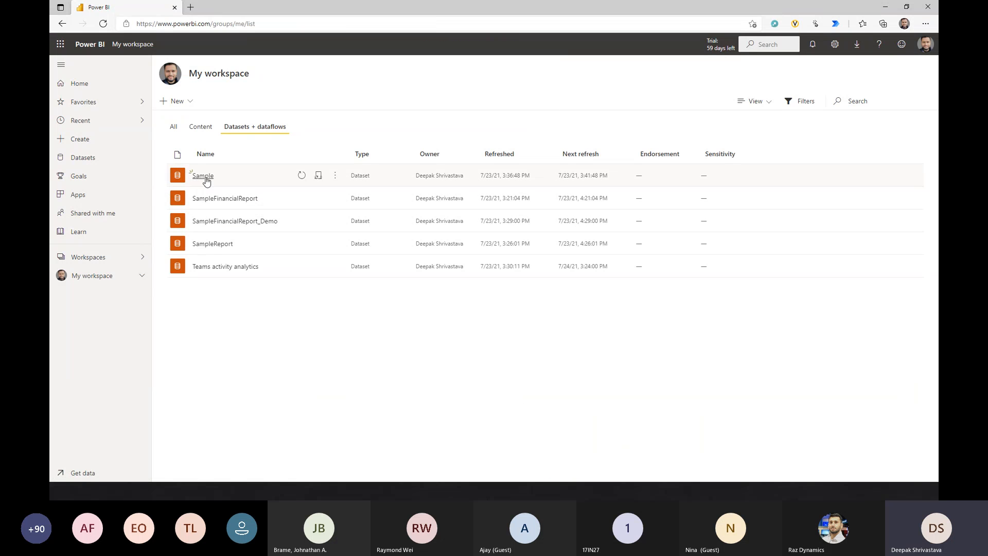
click(142, 278)
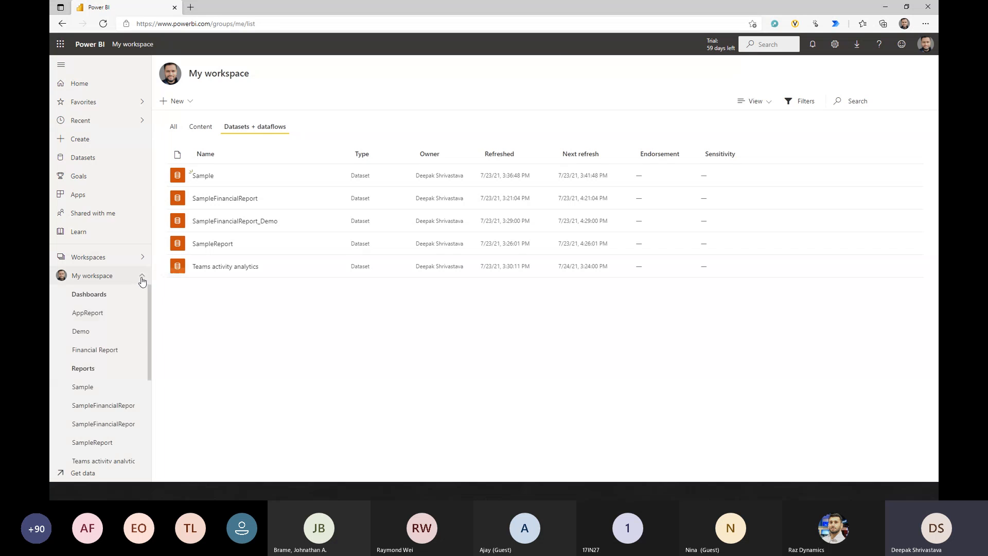
click(92, 391)
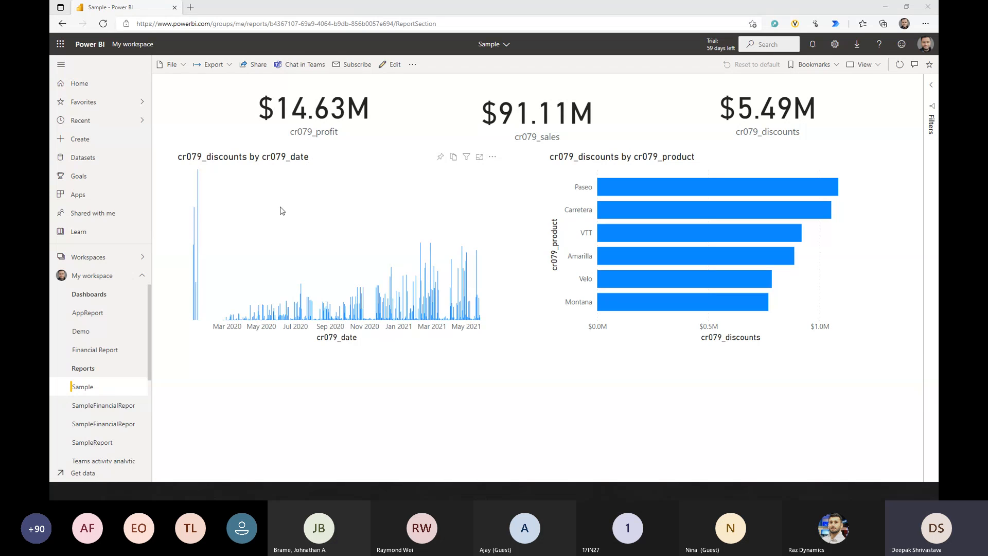
Switch to Teams and add a Power BI tab with My workspace's Sample report to the General channel, without posting about it.
key(alt+Tab)
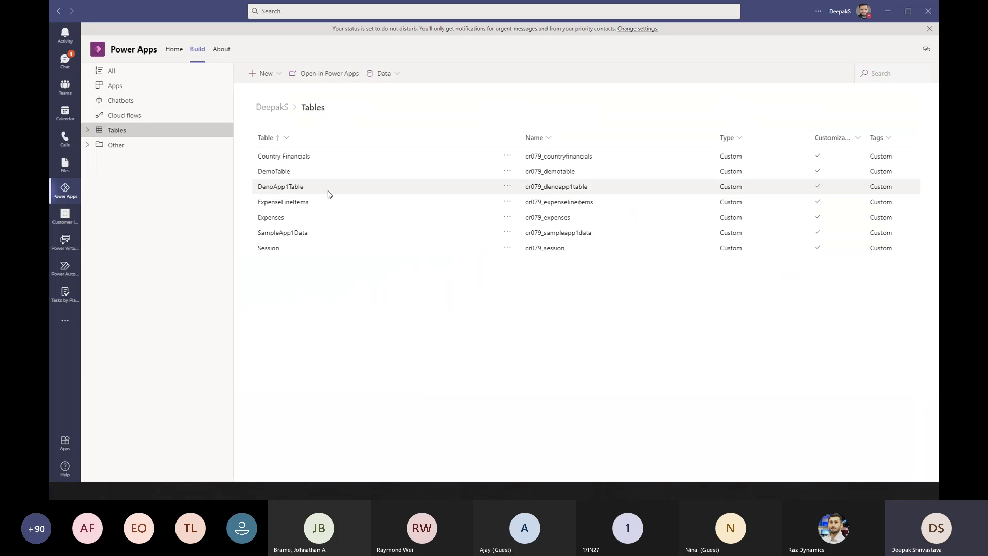
click(65, 87)
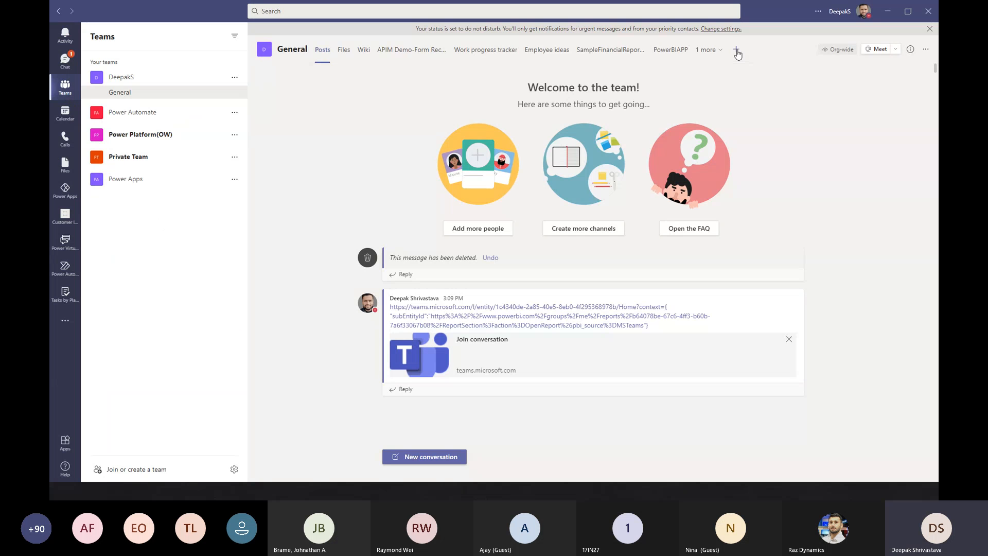
click(737, 51)
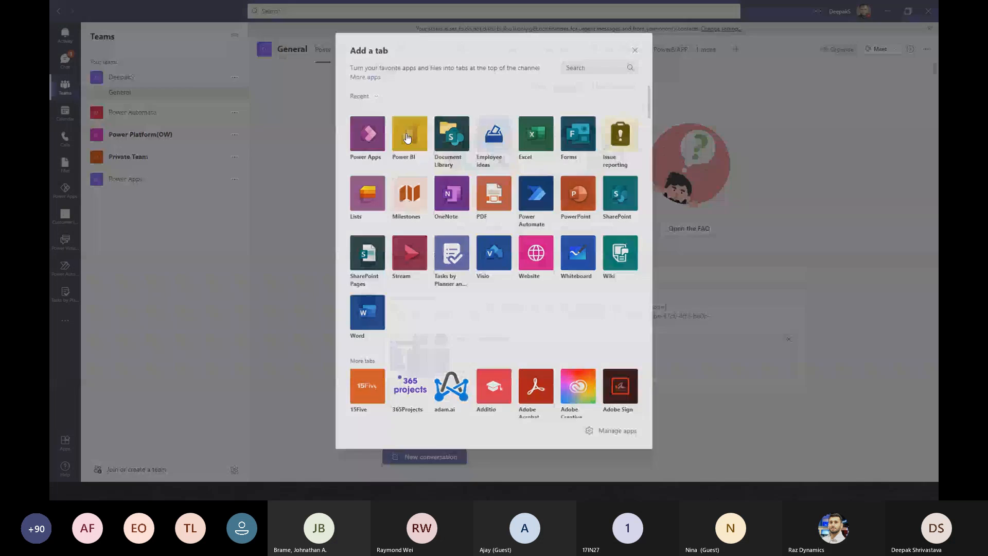
click(407, 138)
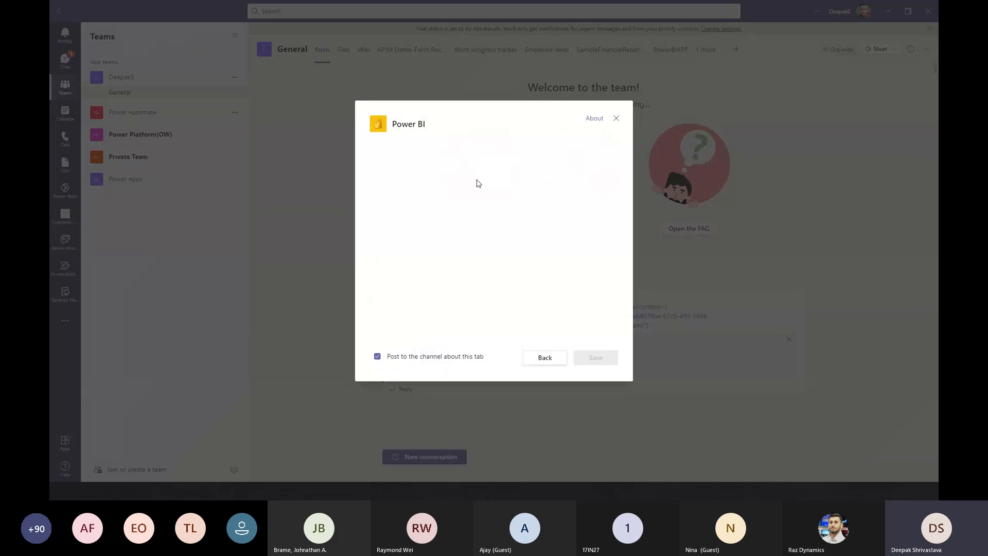
click(380, 357)
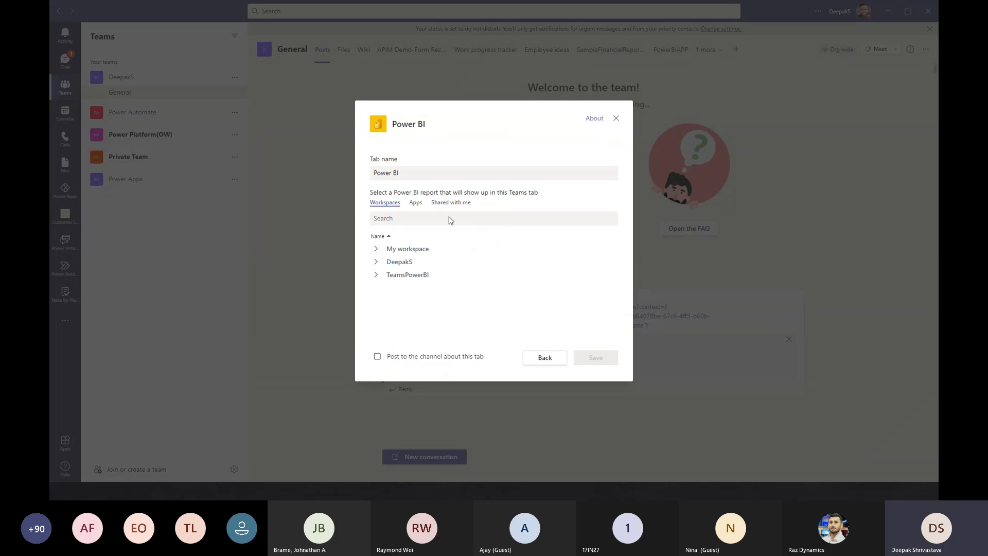
click(375, 249)
click(432, 263)
click(591, 359)
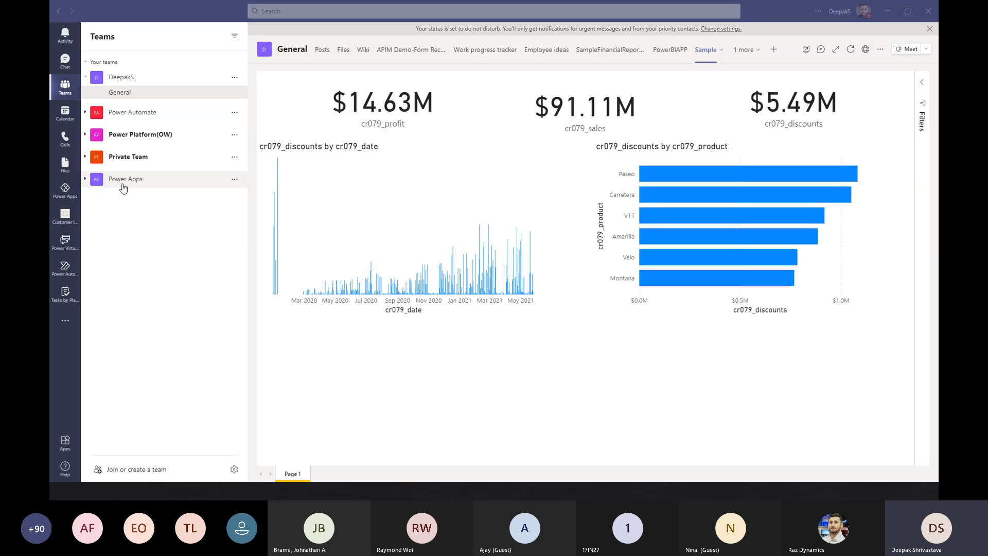
Find the Power Apps app in Teams by searching for "powe" and open it.
click(65, 320)
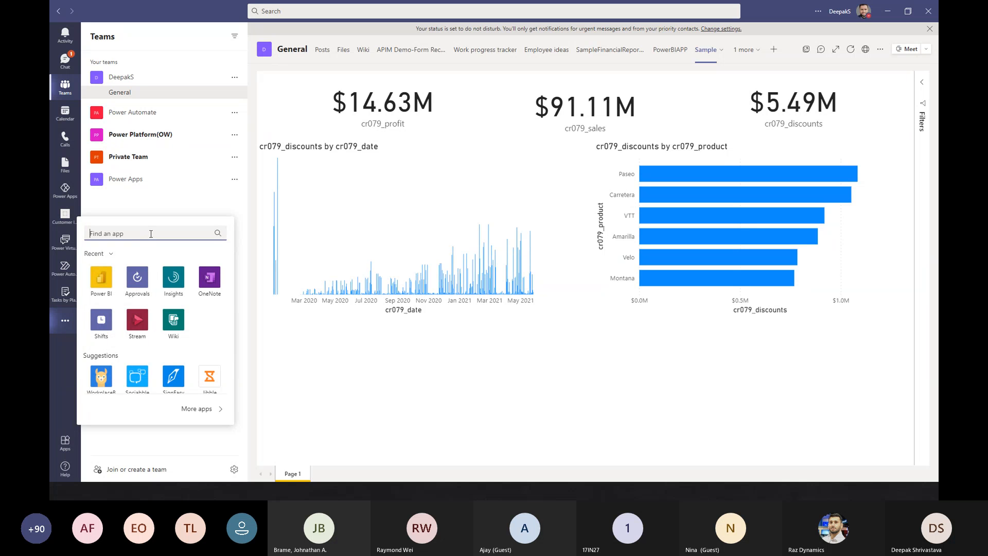
text(powe)
click(107, 303)
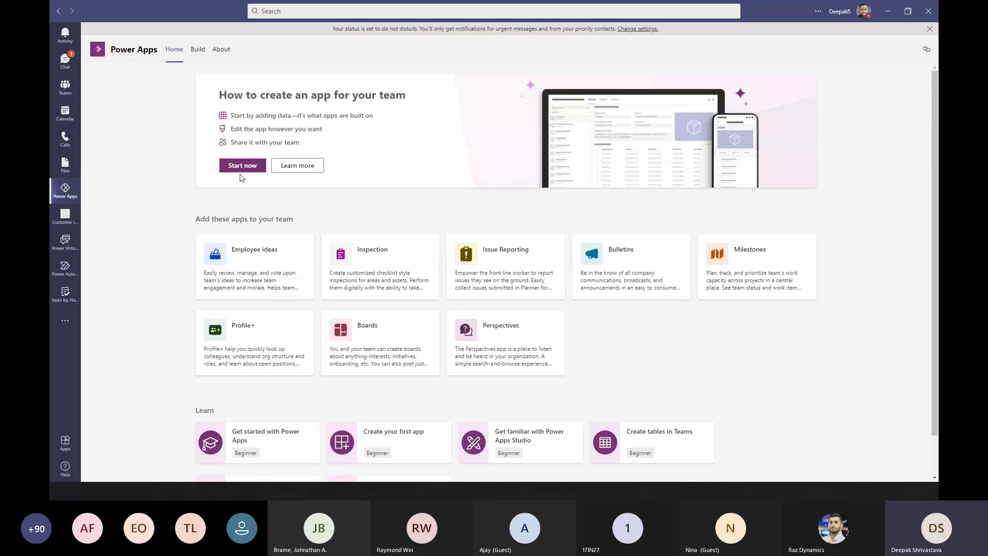
scroll(240, 169, down, 1)
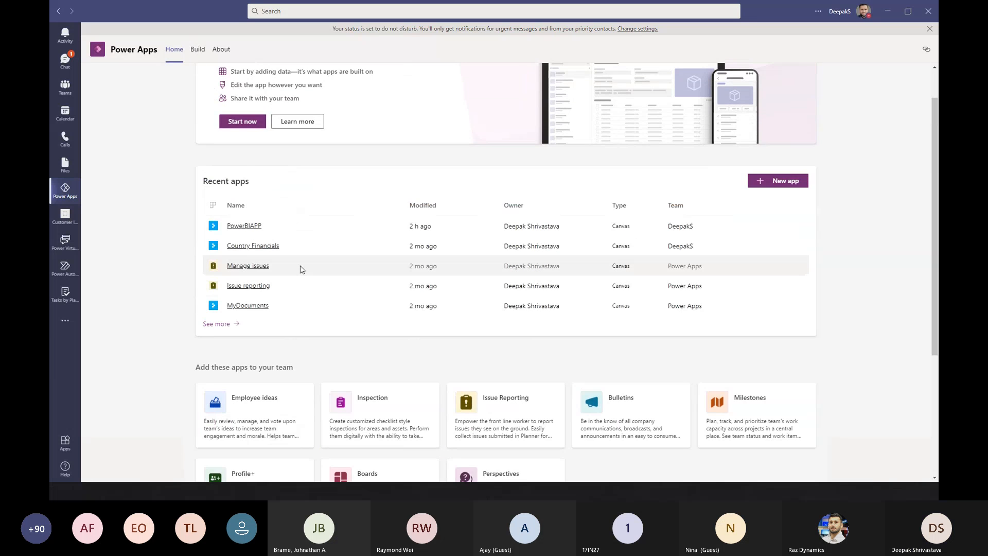
scroll(291, 254, up, 1)
click(769, 224)
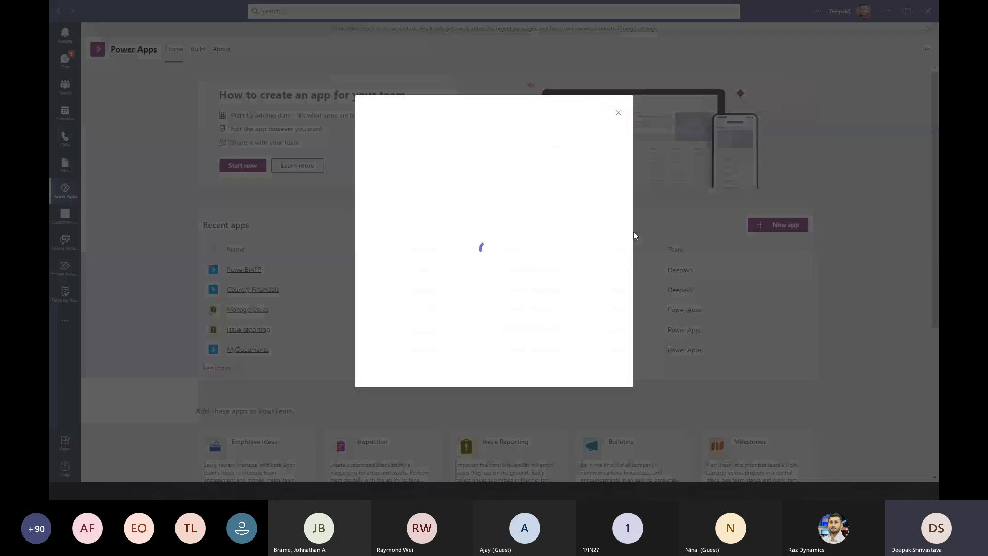
click(617, 112)
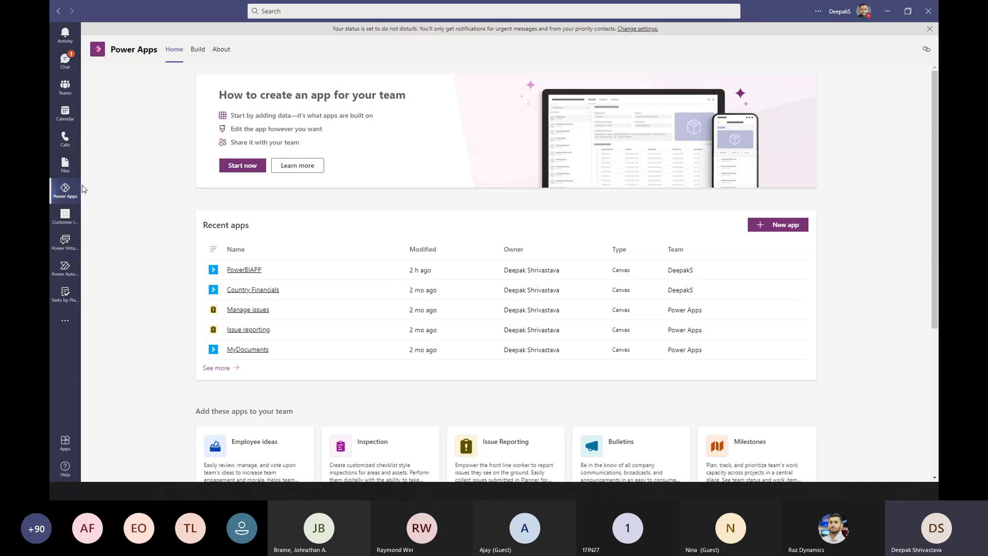
Create a new Power Apps app in the first listed team and save it as DemoApp1.
click(781, 229)
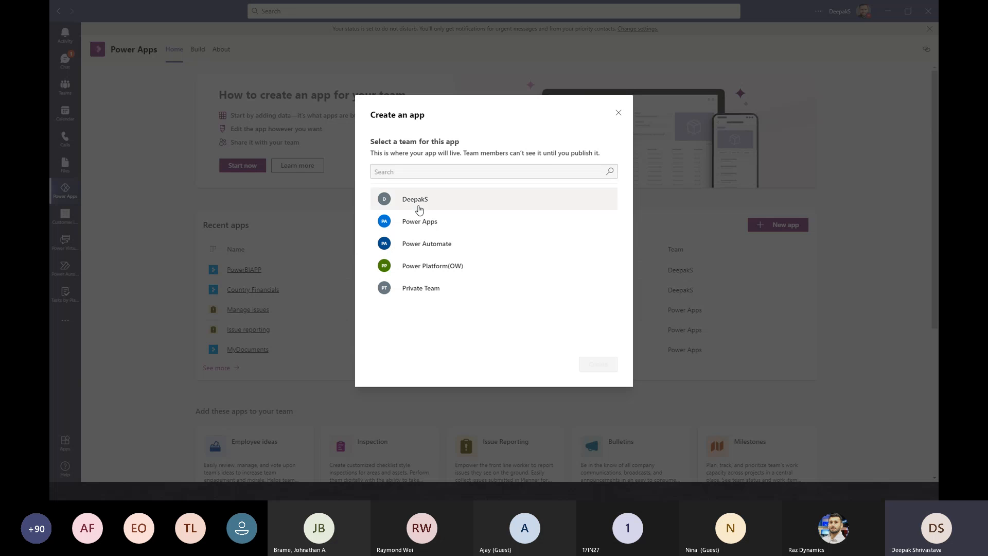
click(399, 199)
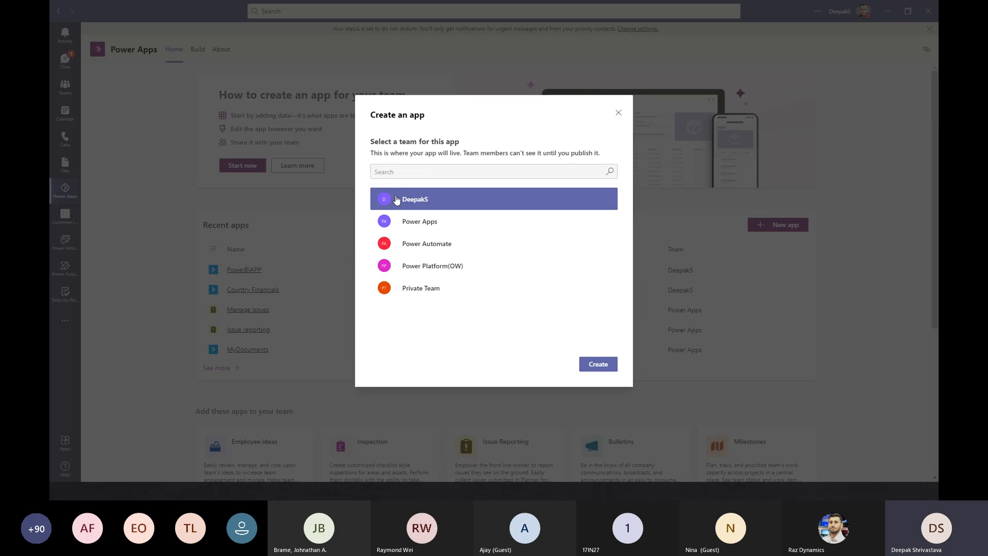
click(595, 365)
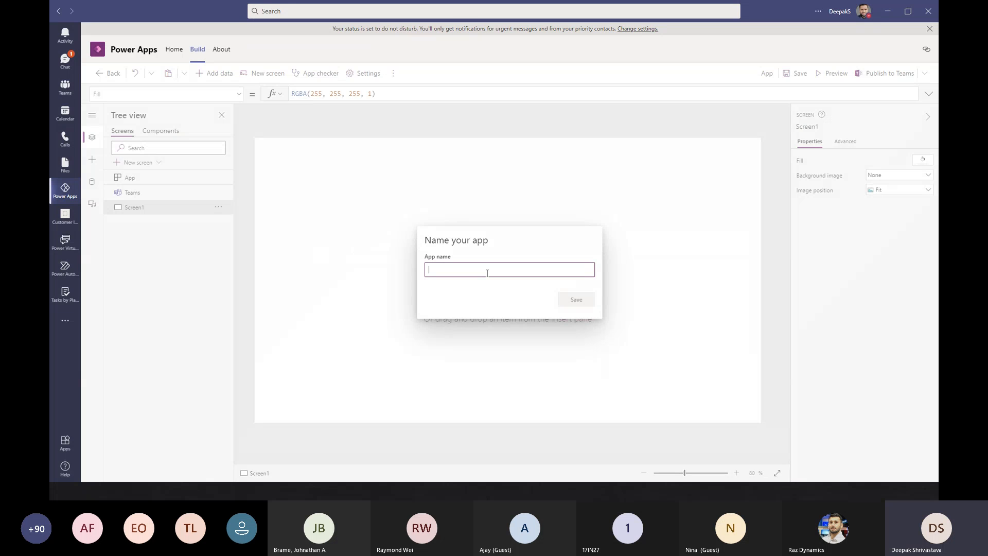
text(DemoAPp)
key(BackSpace)
key(BackSpace)
text(pp1)
click(585, 305)
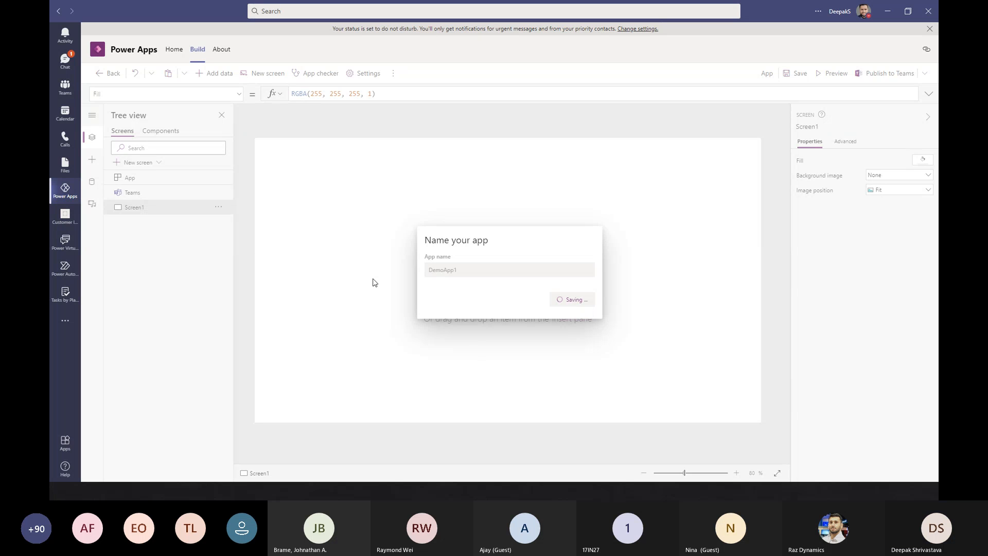
Change the app name to DemoApp2 and save the app.
click(469, 270)
key(BackSpace)
text(2)
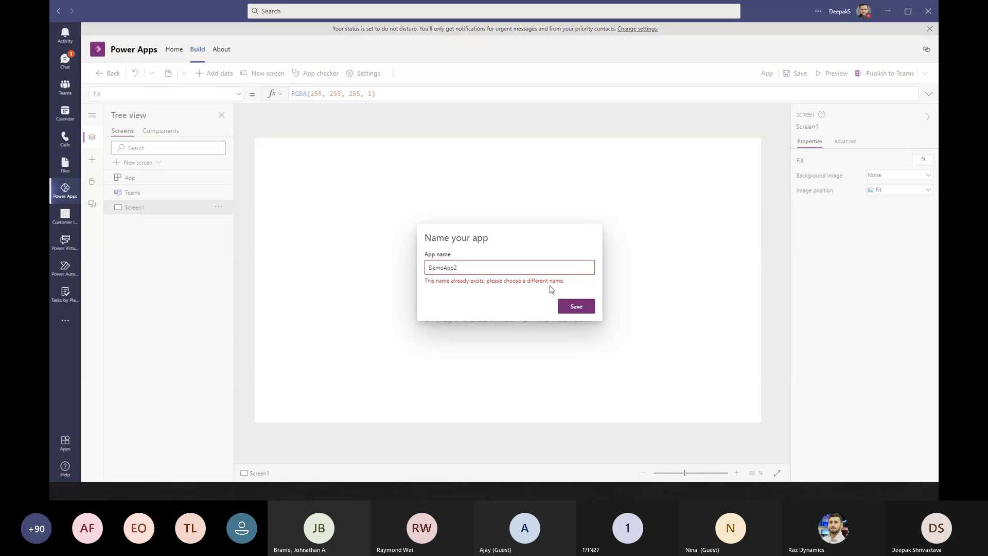
click(584, 307)
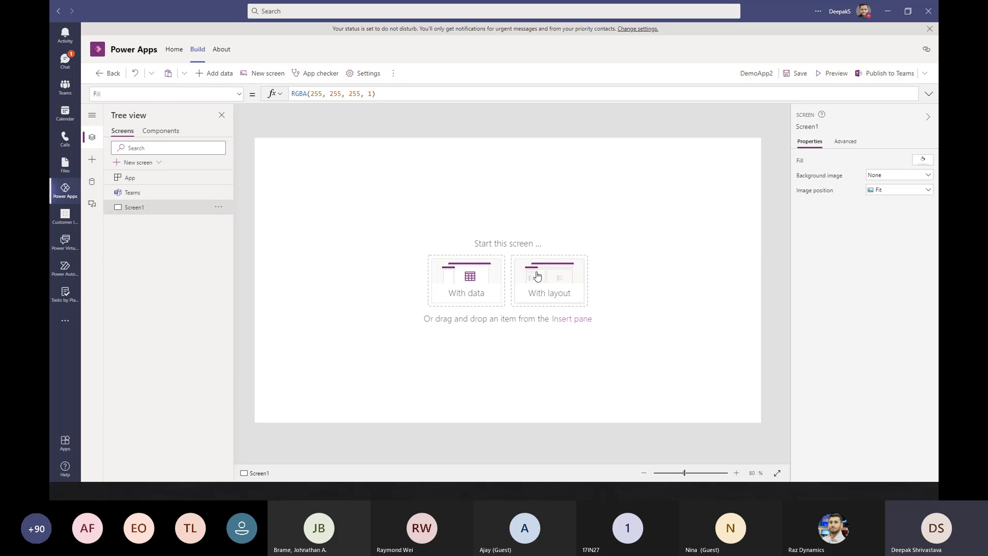
Start Screen1 with data, using the Country Financials table from the current environment.
click(458, 292)
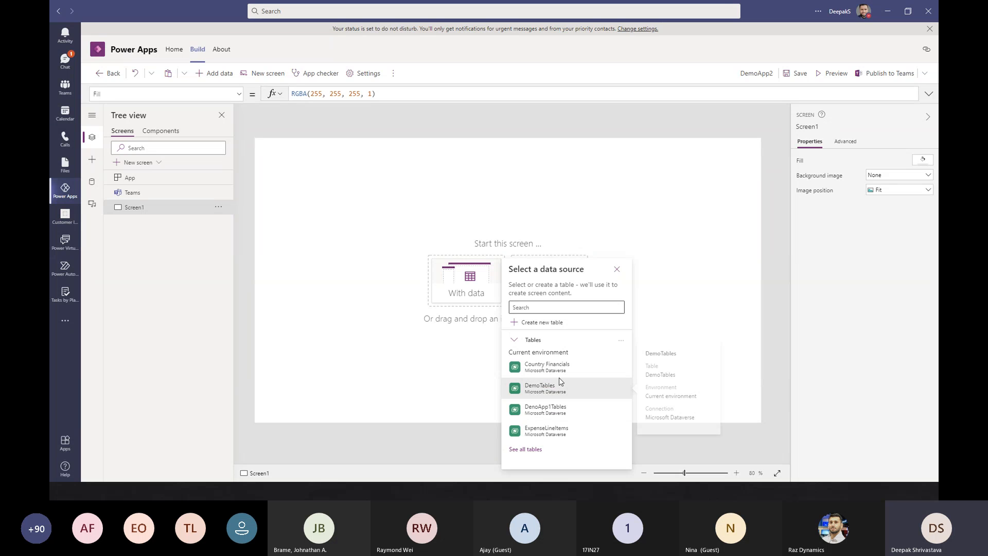
mouse_move(550, 383)
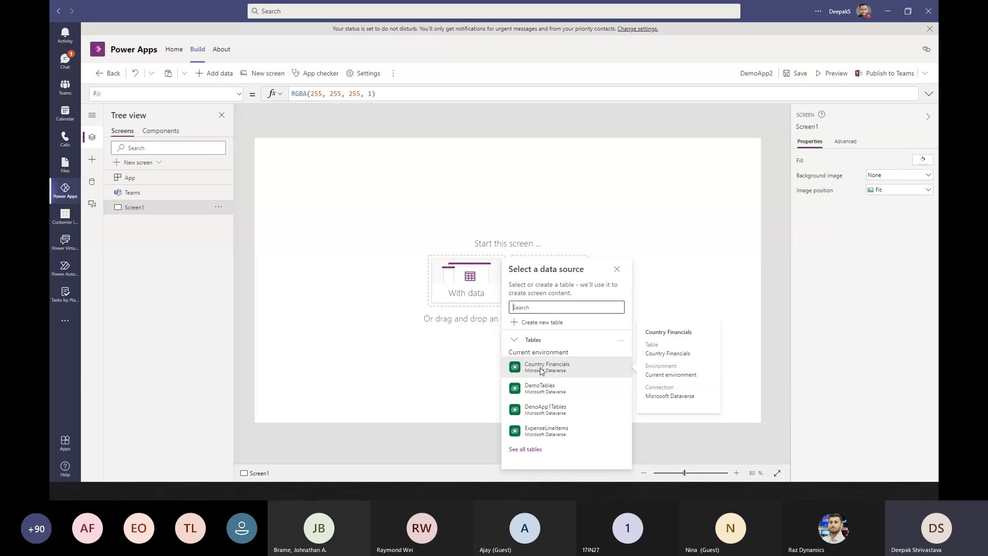
click(549, 372)
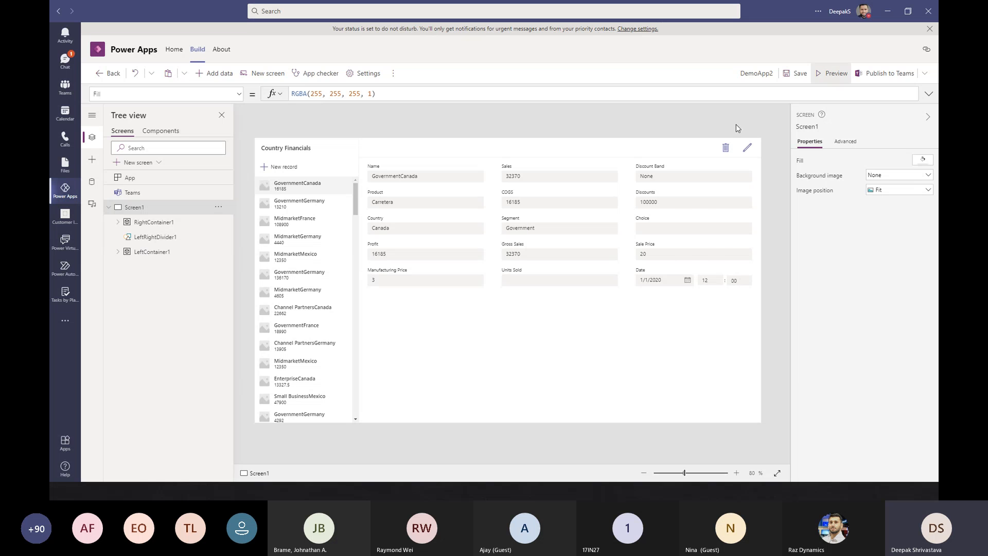
Preview the app, browse several Country Financials records, and look at the blank new-record form before returning to the GovernmentCanada record.
click(829, 74)
click(135, 168)
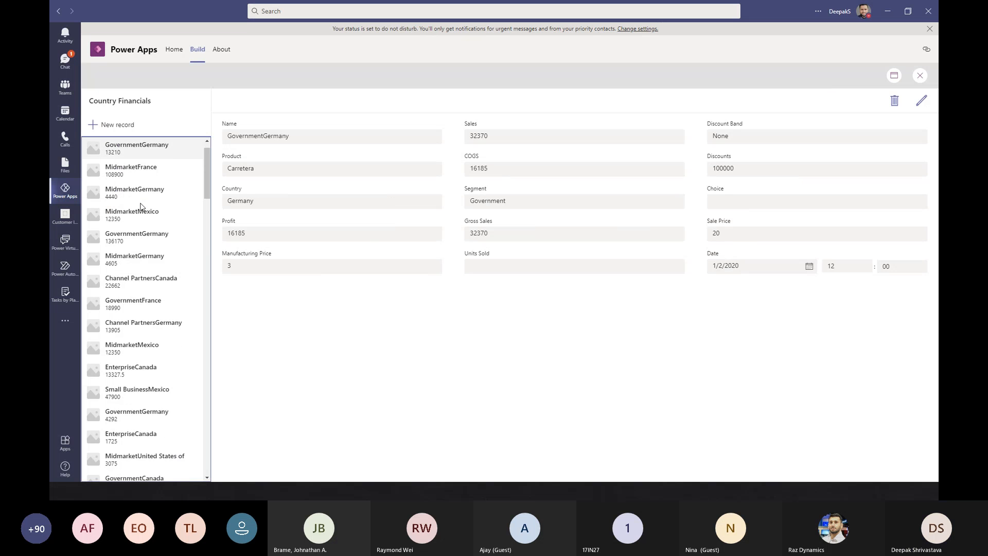
click(141, 200)
click(141, 225)
click(139, 258)
click(139, 325)
click(139, 369)
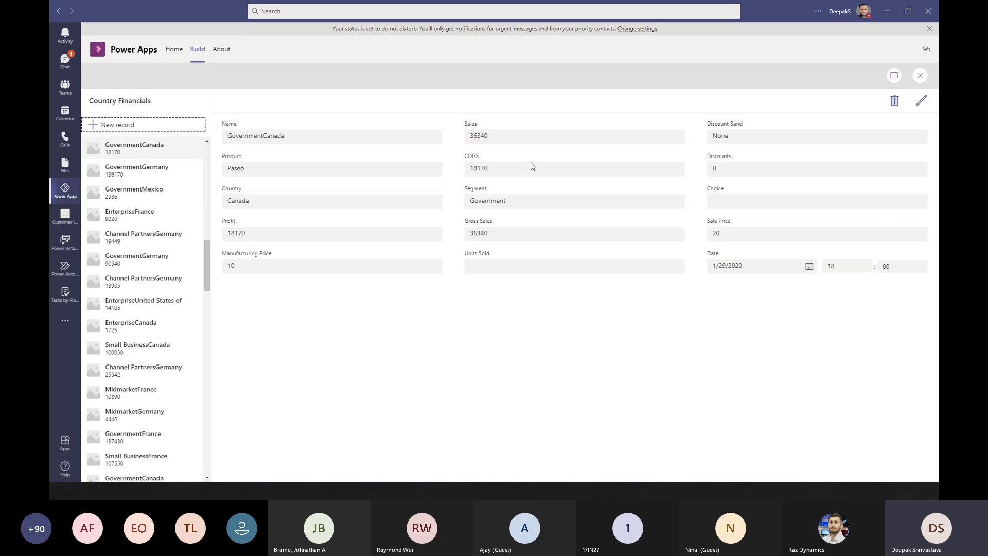
click(117, 124)
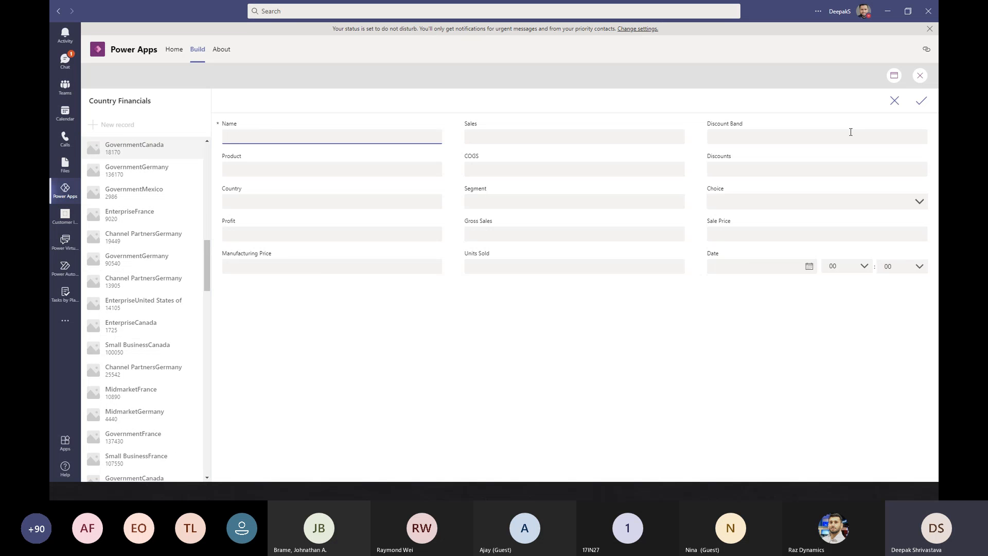
click(142, 152)
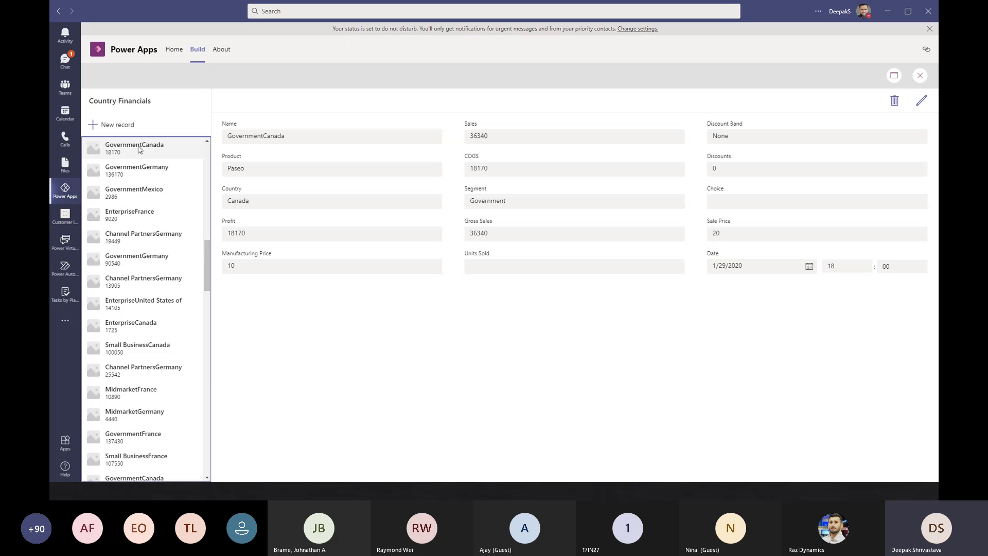
Edit the selected GovernmentCanada record, set its COGS to 1817022, and save the record.
click(929, 107)
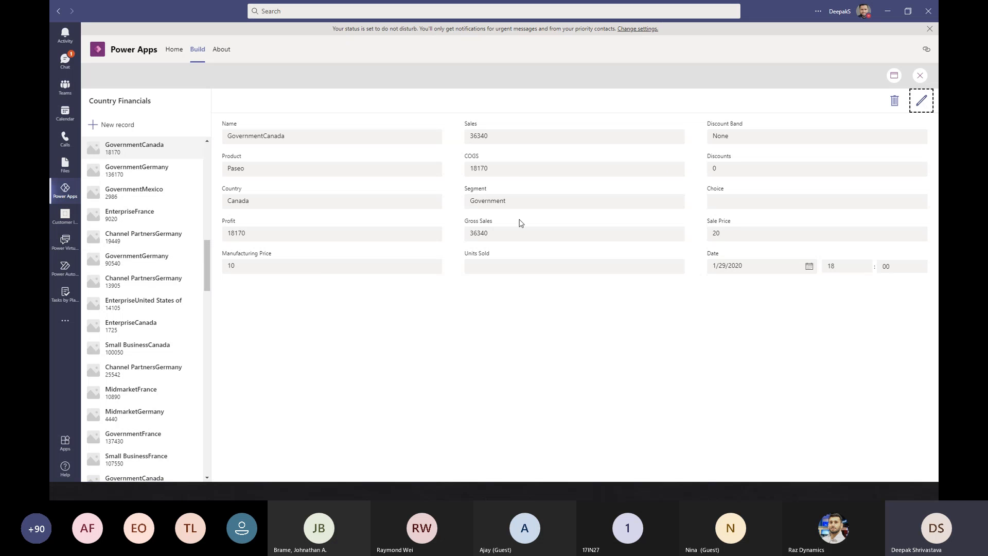
click(515, 169)
text(22)
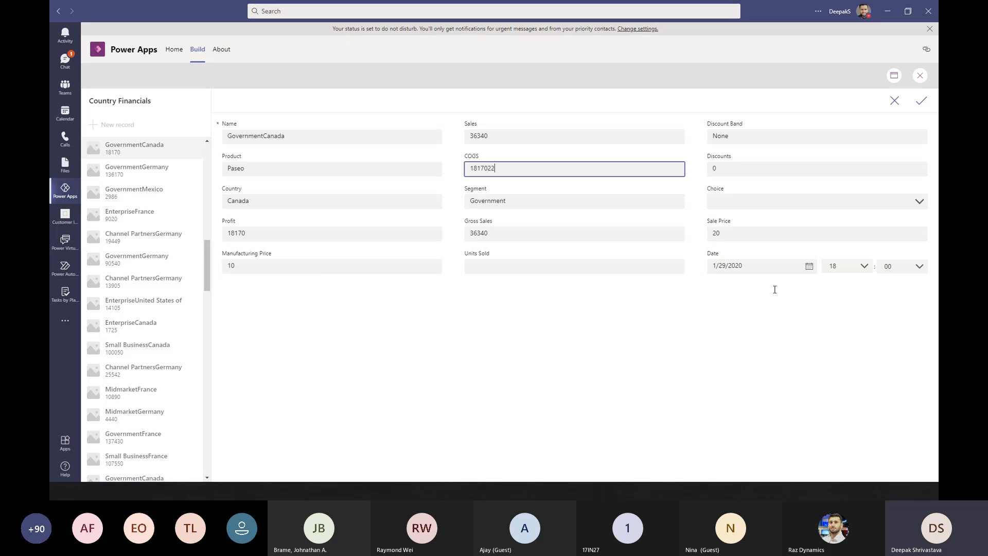
click(915, 110)
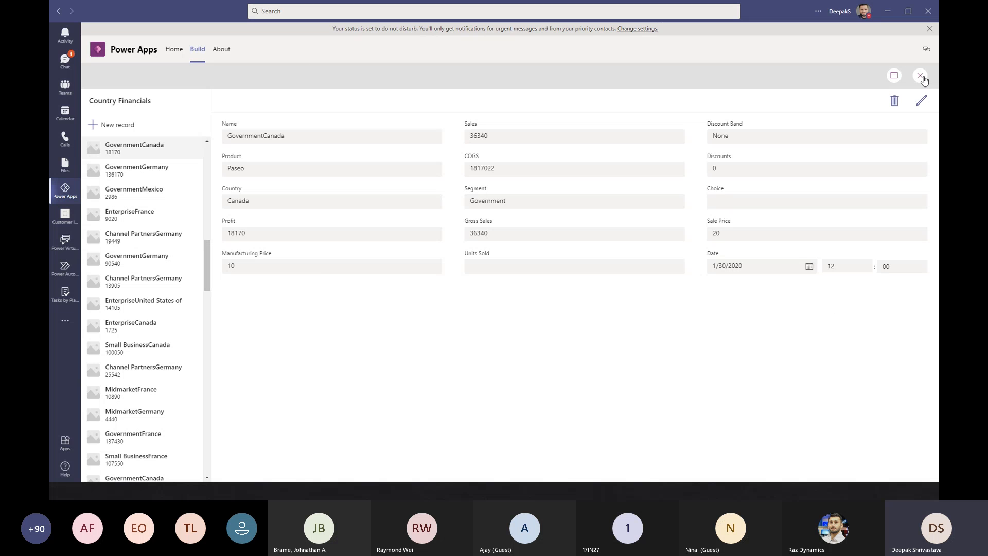
Leave the app preview and dismiss the canvas-testing tip so that it is not shown again.
key(Escape)
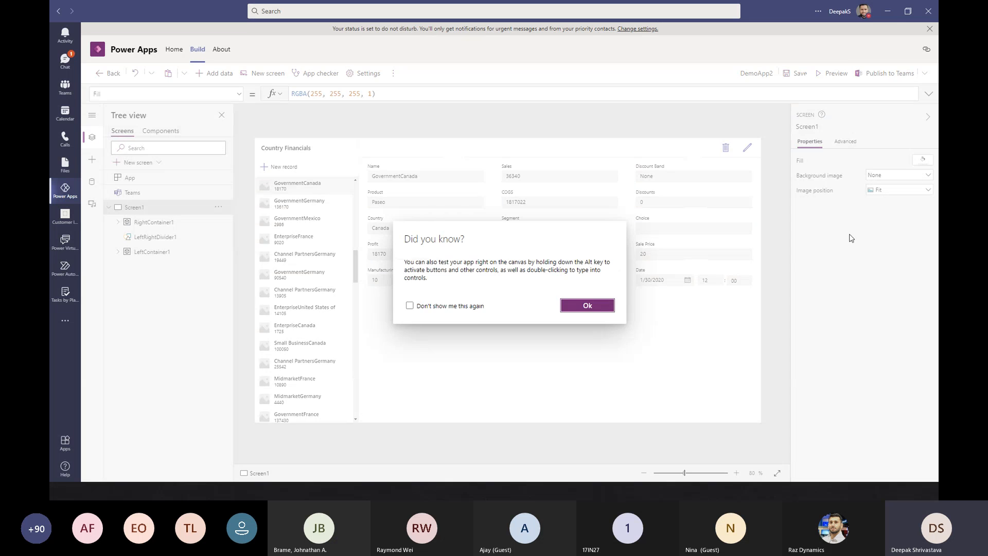
click(409, 305)
click(575, 308)
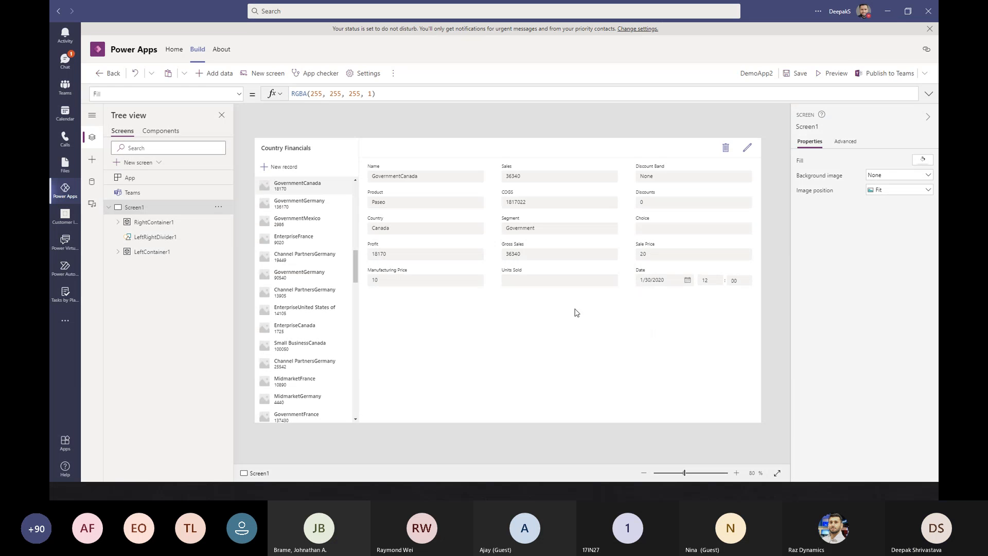
Collapse Screen1 in the tree and add a new screen with the header, main section, footer layout.
click(108, 207)
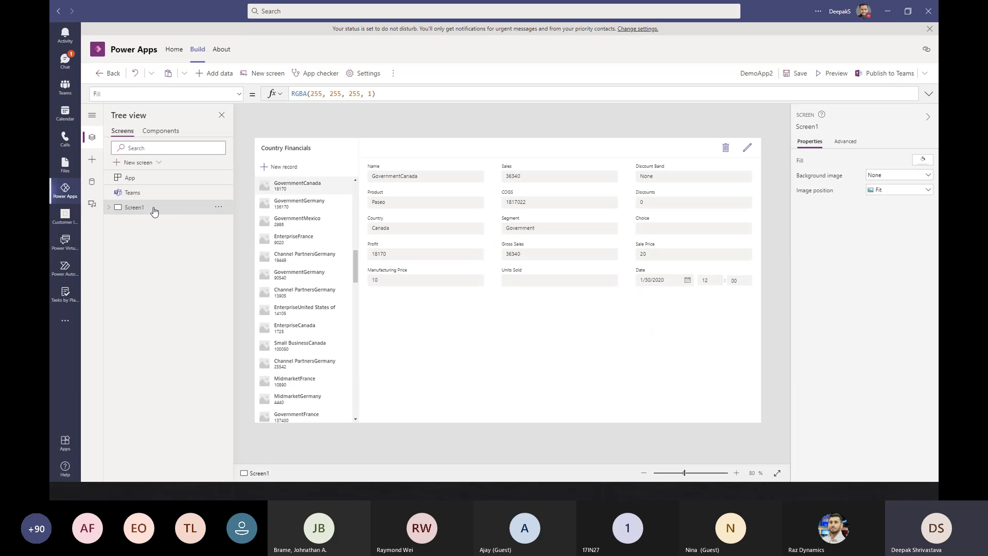
click(156, 164)
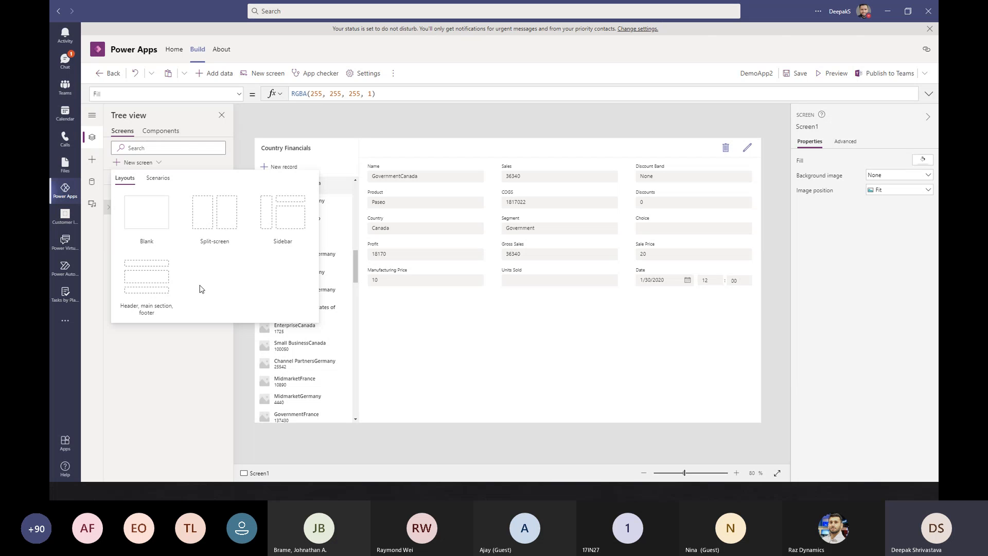
click(160, 278)
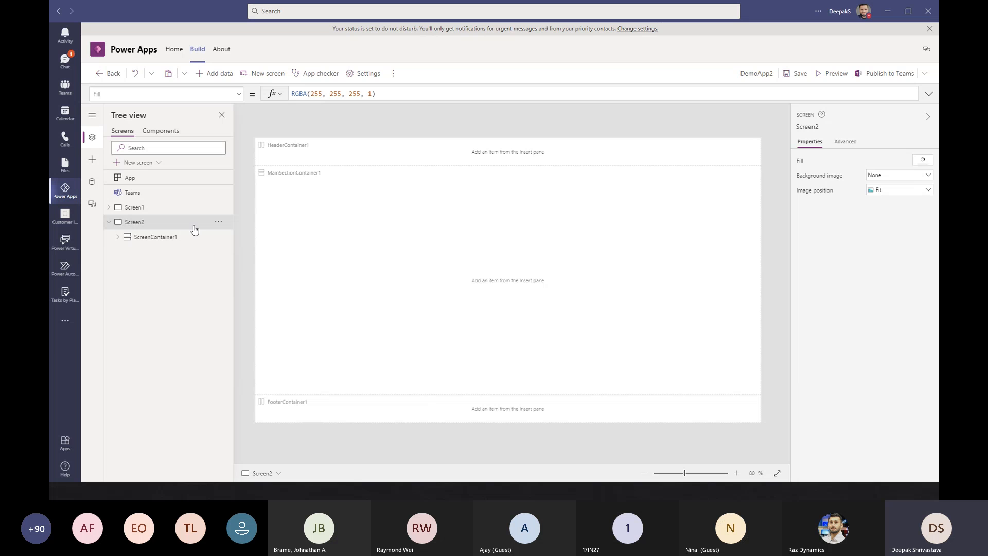
Insert a Power BI tile from the chart controls into Screen2's main section container.
click(495, 286)
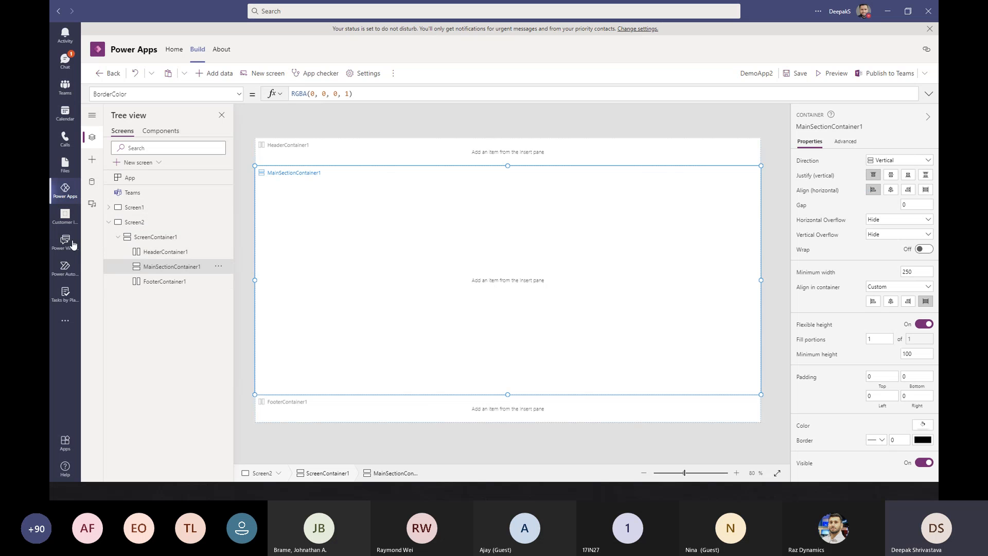
click(91, 160)
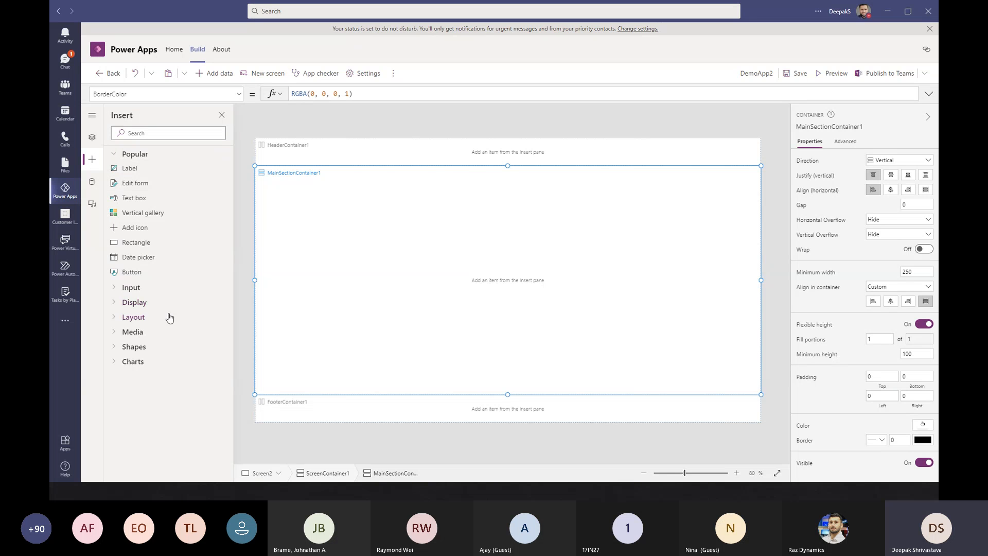
click(118, 362)
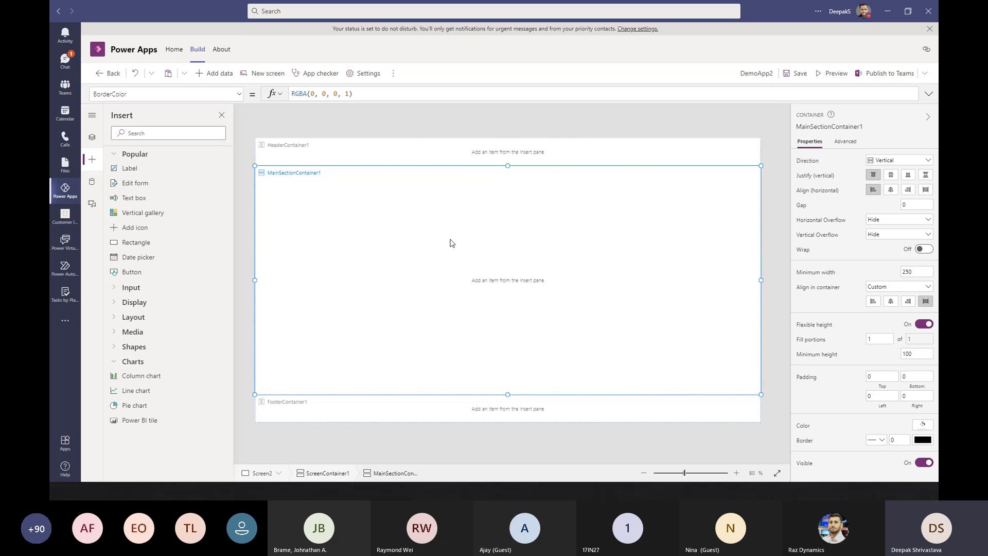
click(144, 422)
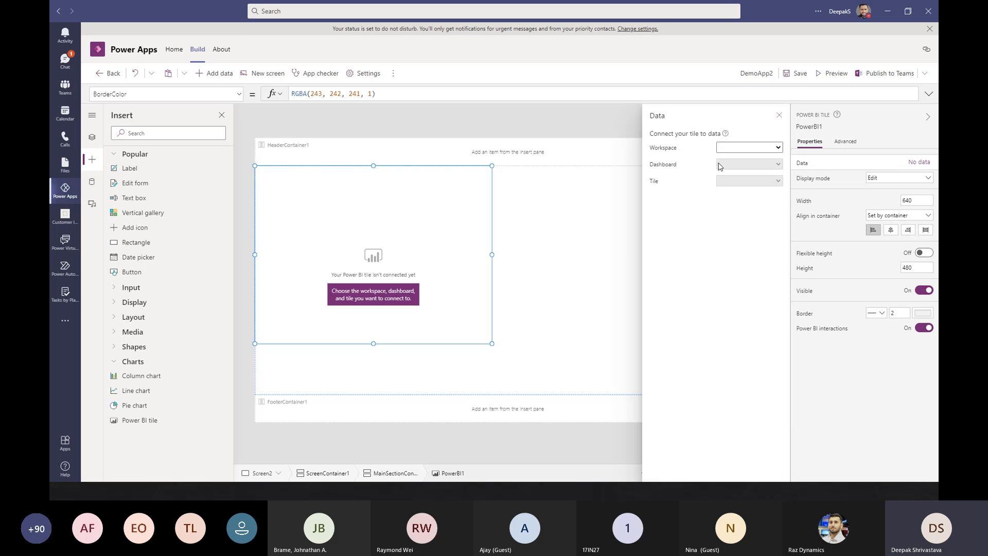
Connect the Power BI tile to My Workspace, the Financial Report dashboard and the SampleFinancialReport tile.
click(764, 150)
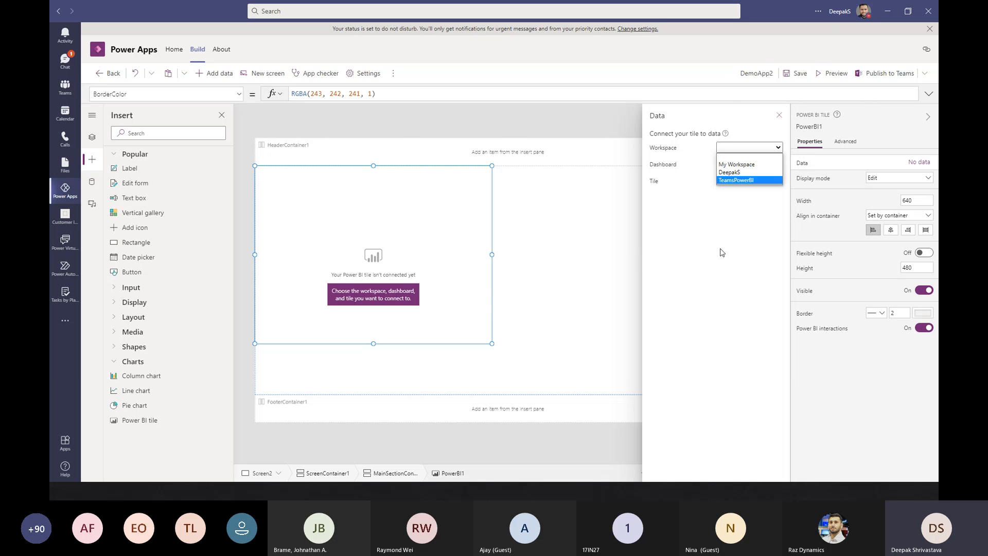
click(742, 165)
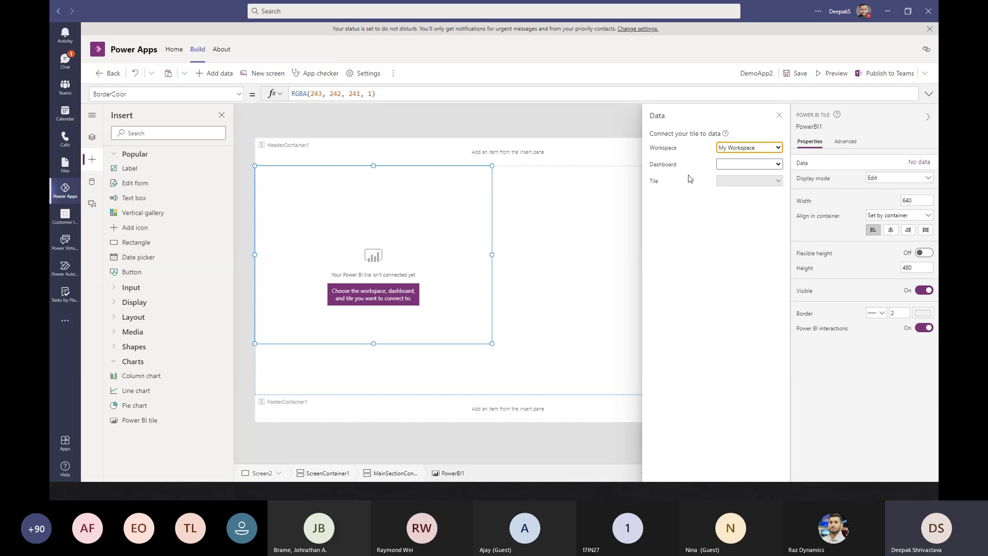
click(767, 168)
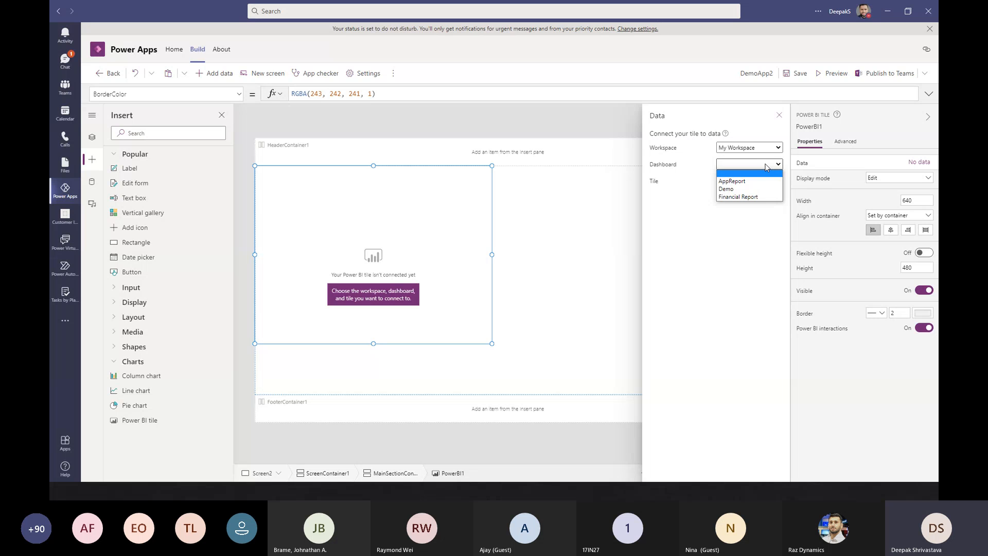
click(737, 197)
click(749, 181)
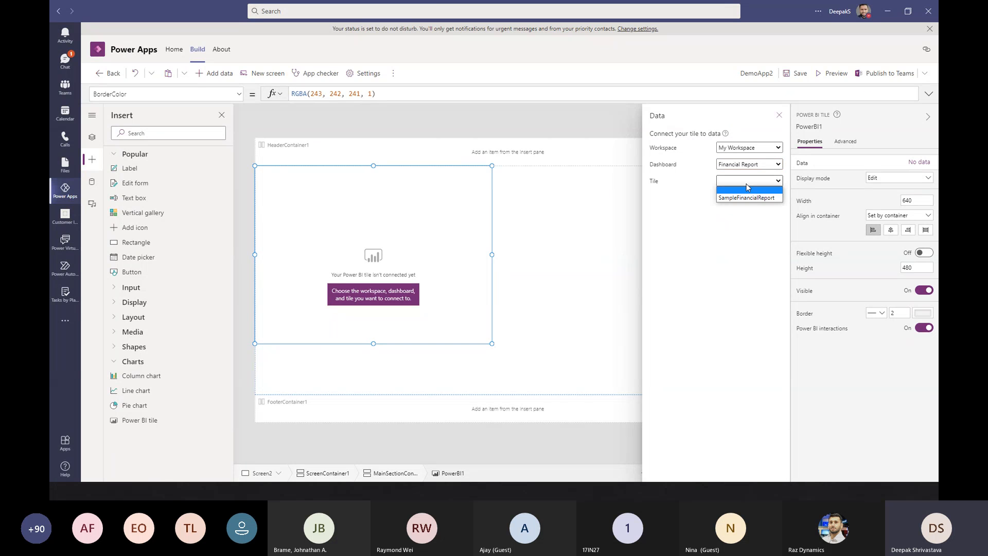
click(730, 196)
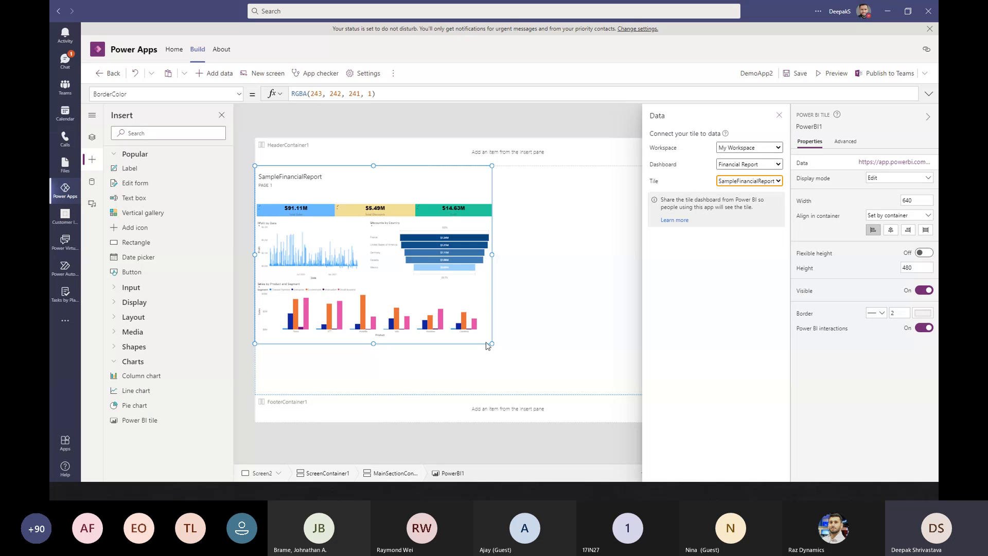
click(779, 115)
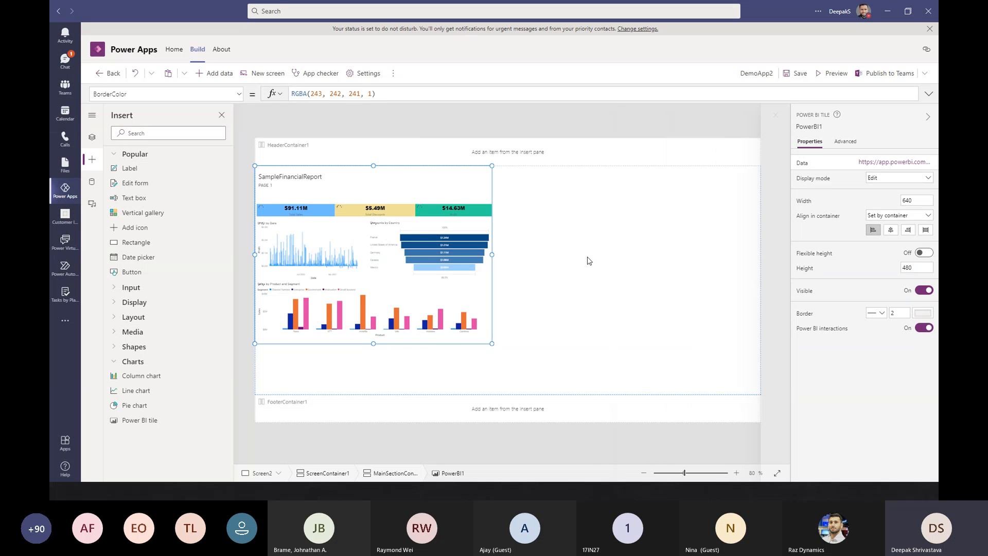
Set the Power BI tile's width formula to Parent.Width and make the tile fill the main section's height.
click(805, 202)
click(299, 92)
double_click(298, 93)
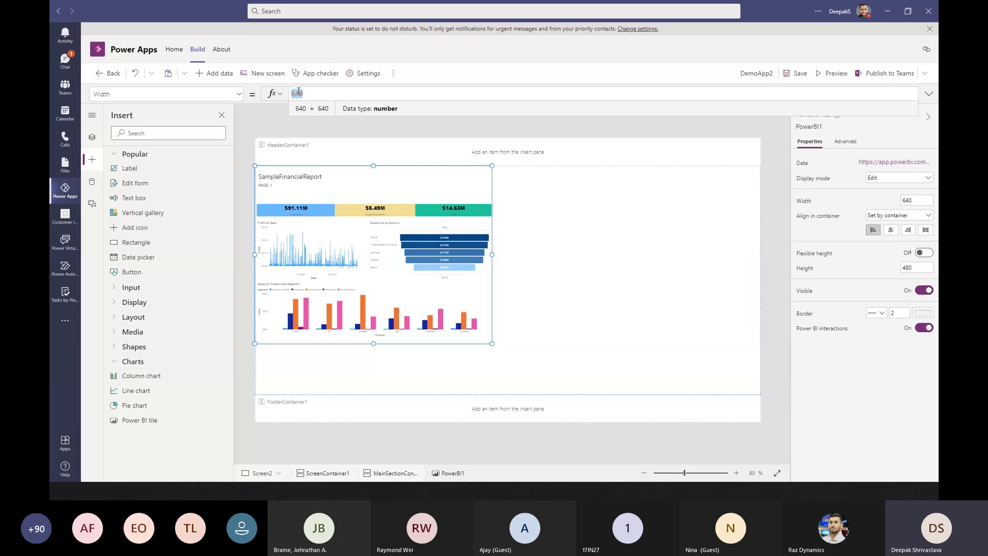
text(Parent.Width)
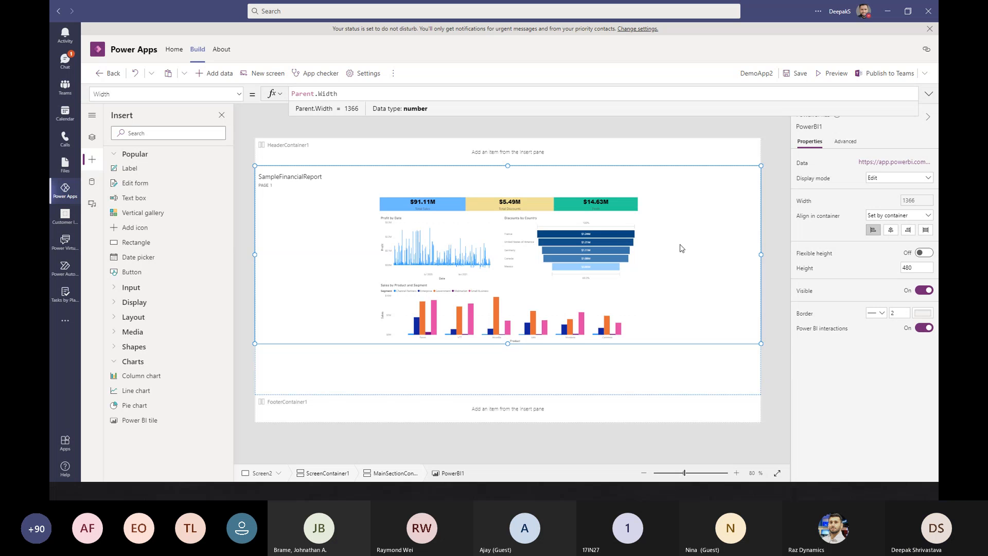
click(777, 248)
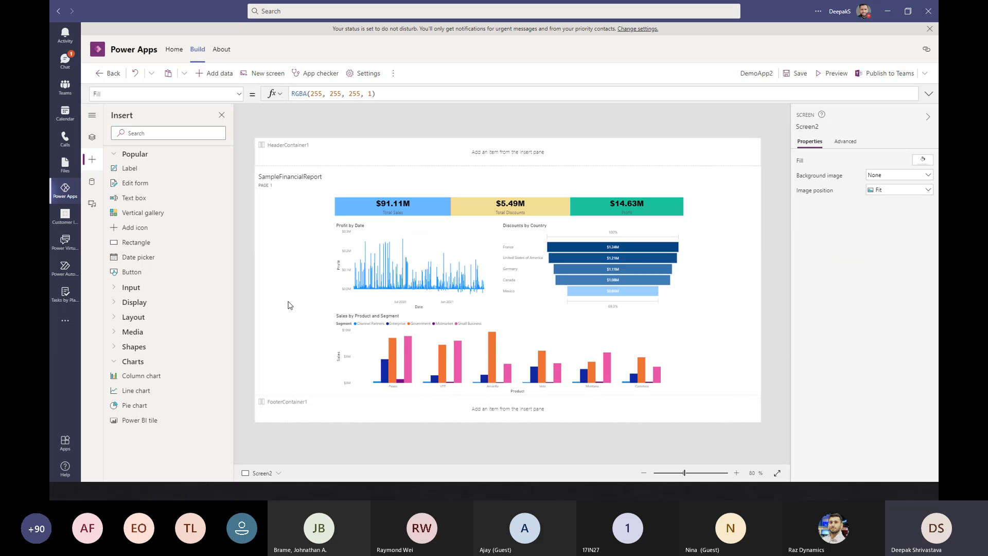
Return to Screen1 in the tree view, collapse Screen2, and briefly preview the app from Screen1.
click(92, 138)
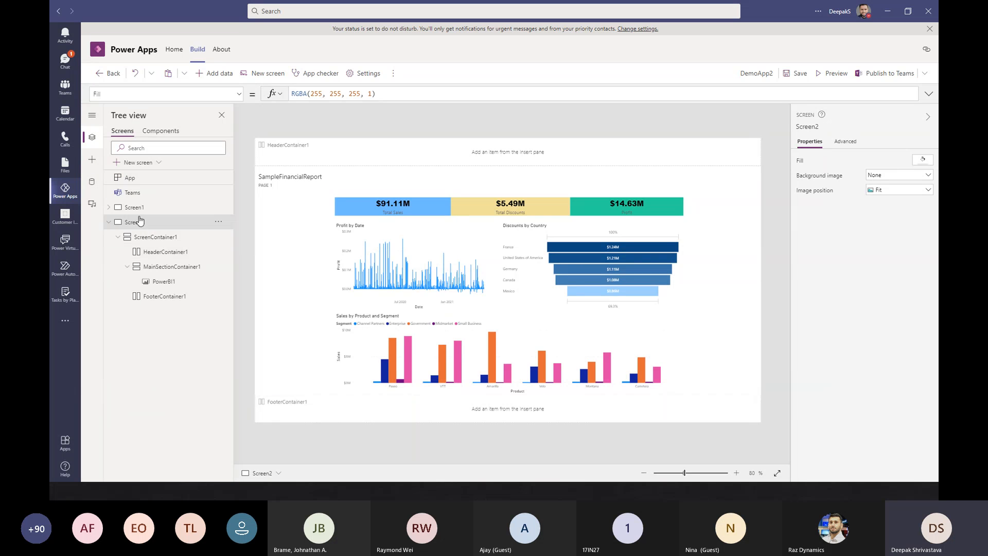
click(134, 207)
click(108, 222)
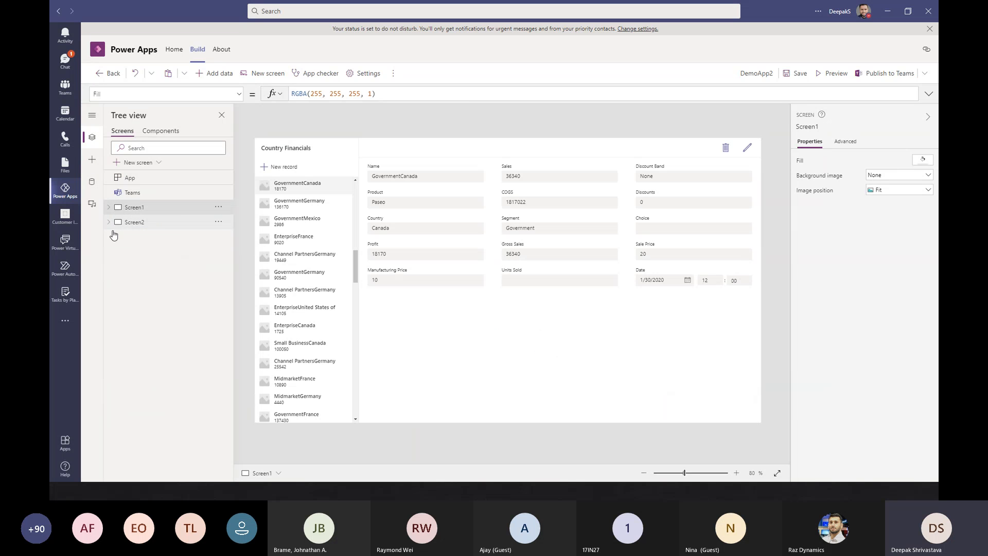
click(832, 74)
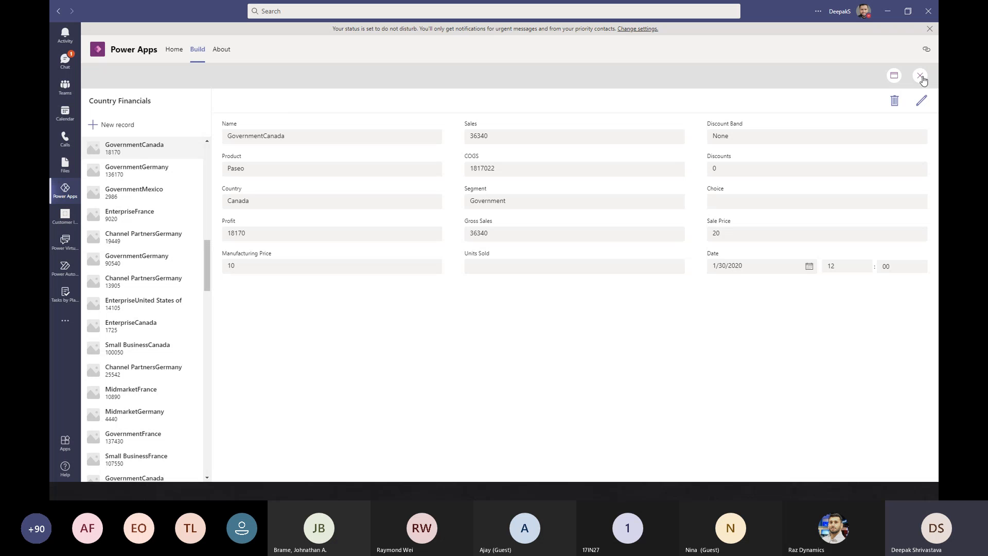
key(Escape)
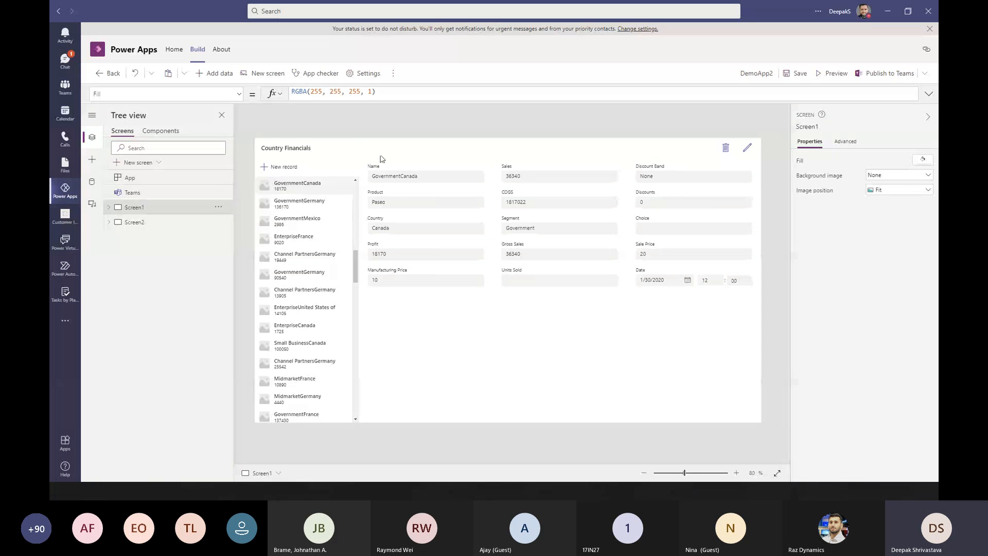
Add an icon to Screen1's top bar container and position it near the container's start at X 12, Y 10.
click(374, 149)
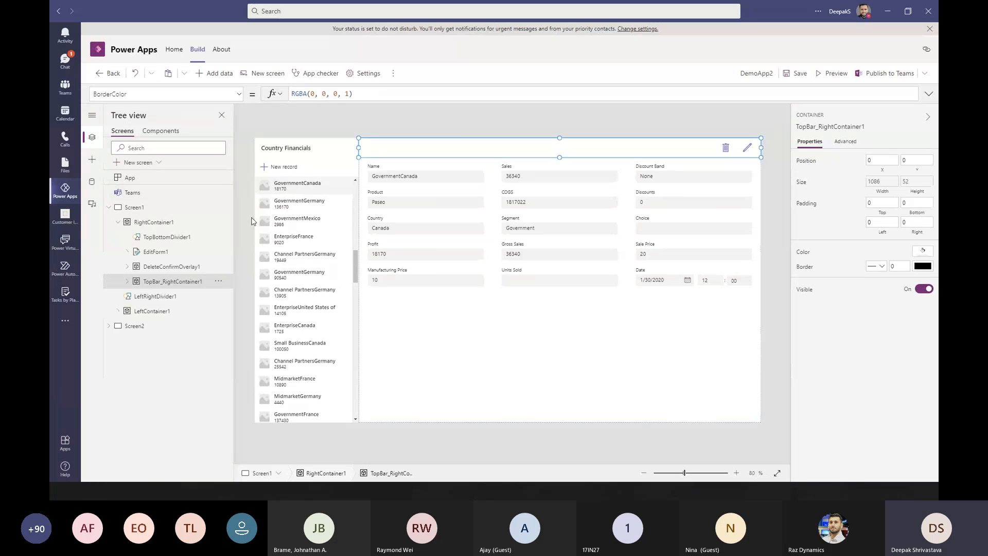
click(93, 161)
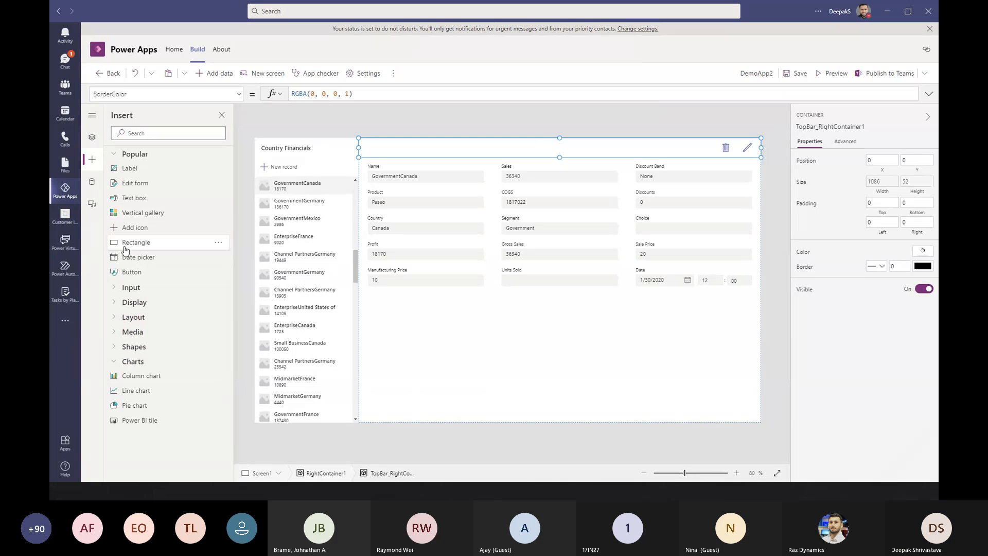
click(129, 228)
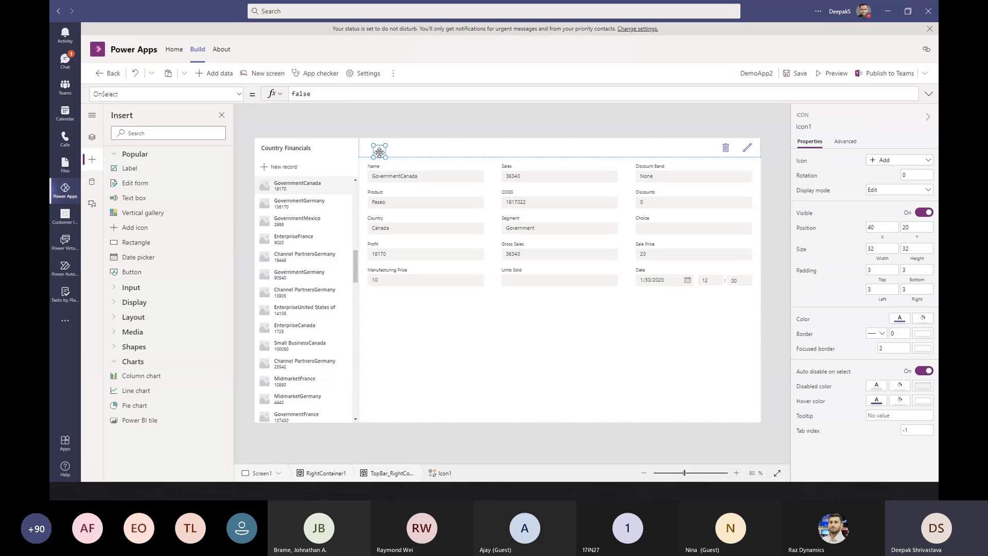
drag(371, 146, 367, 150)
Change the new top bar icon on Screen1 to the Trending upward symbol.
click(904, 164)
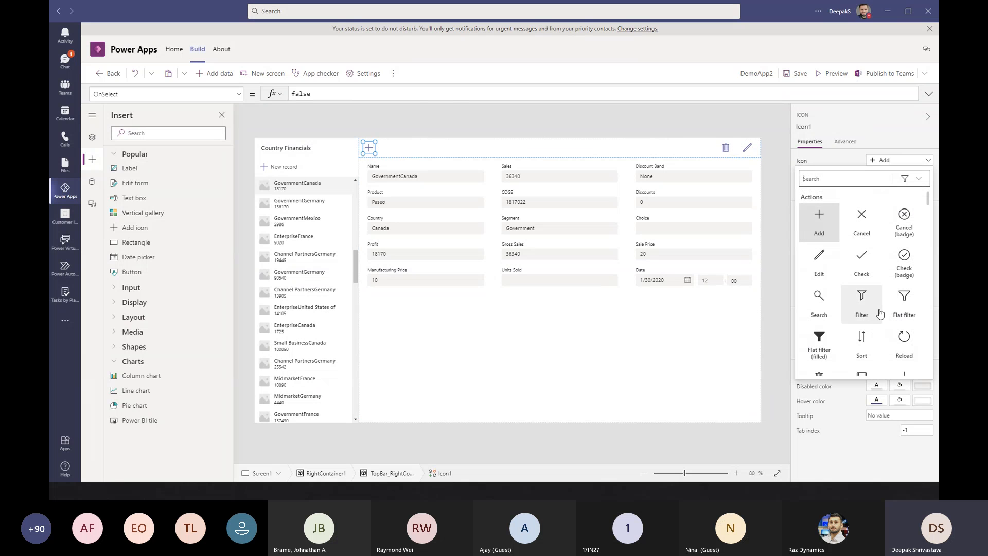
scroll(880, 313, down, 2)
scroll(880, 314, down, 8)
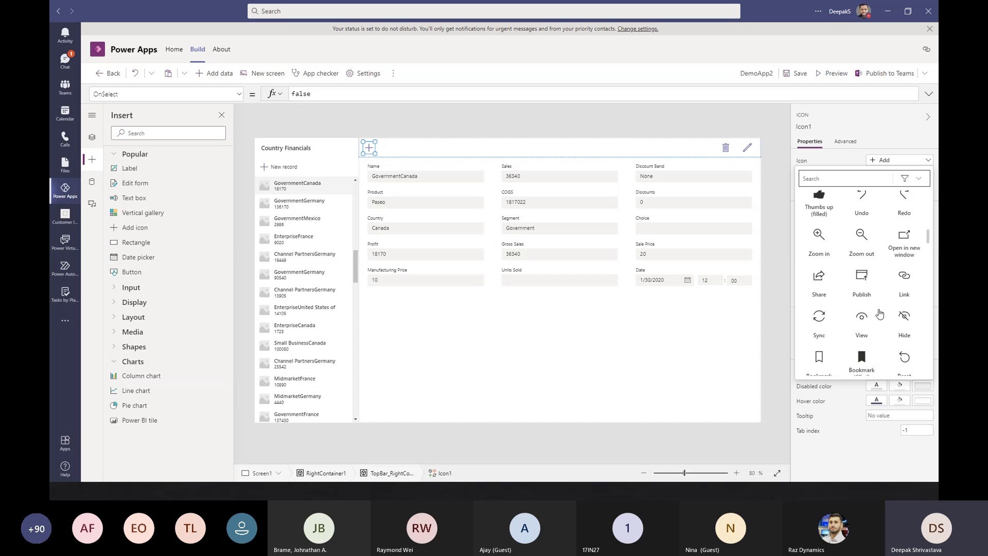
scroll(880, 313, down, 6)
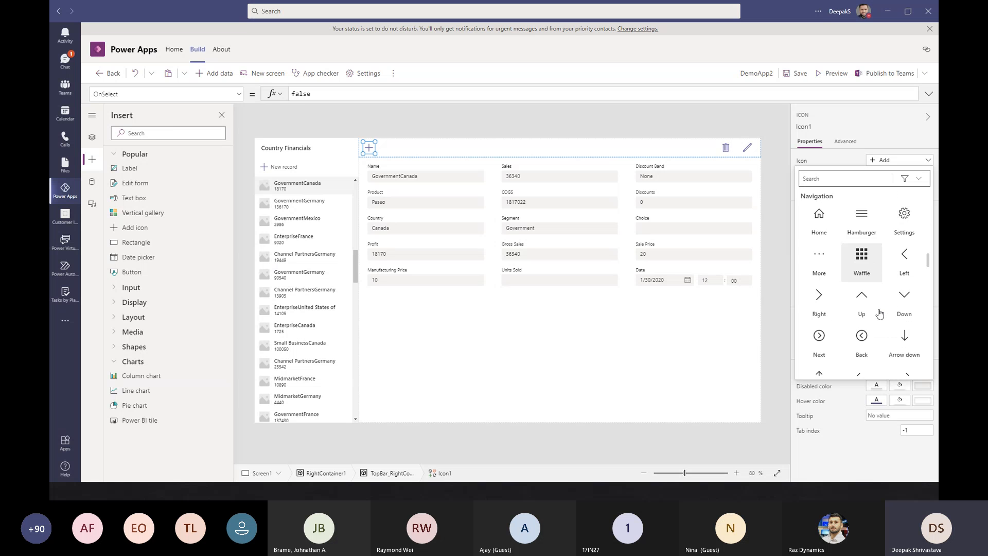
scroll(880, 313, down, 8)
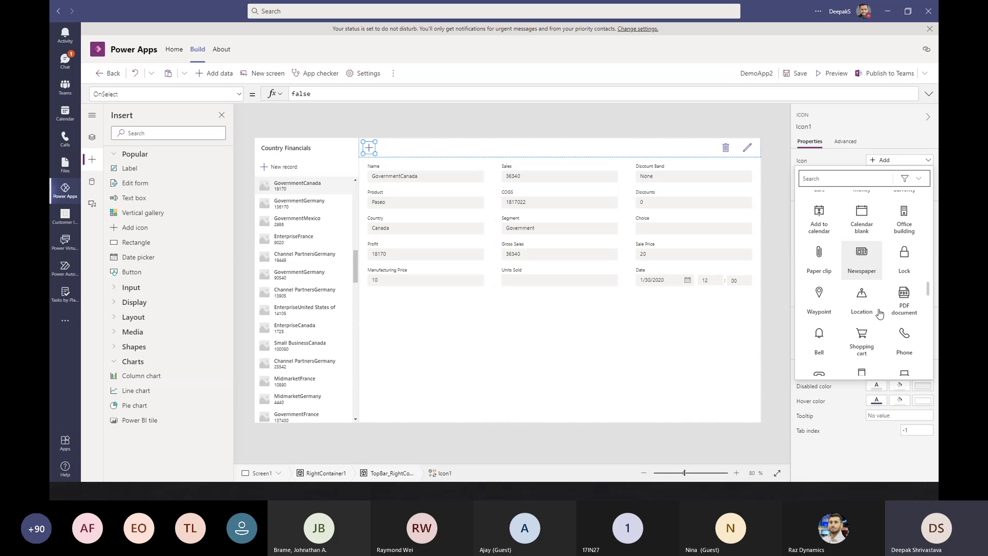
scroll(880, 313, down, 7)
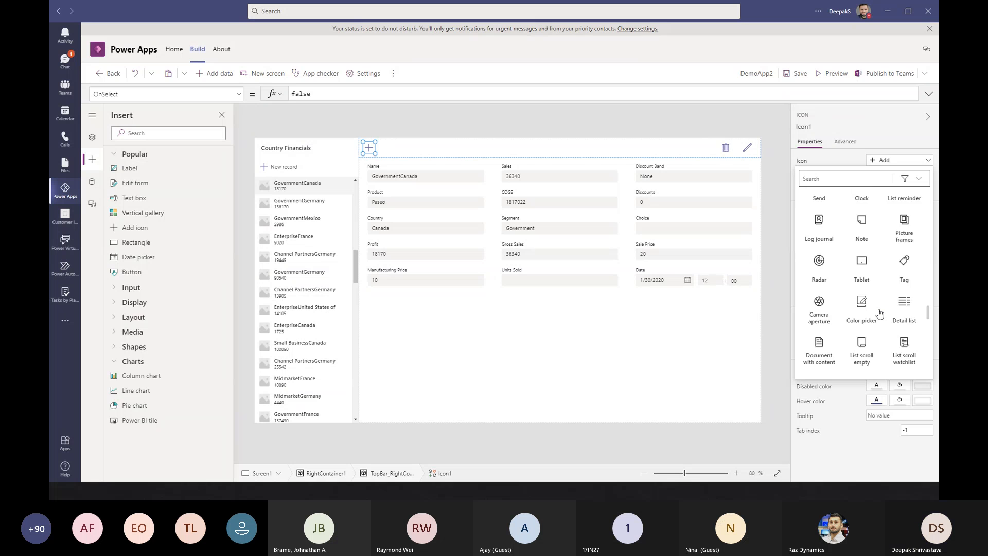
scroll(879, 313, down, 7)
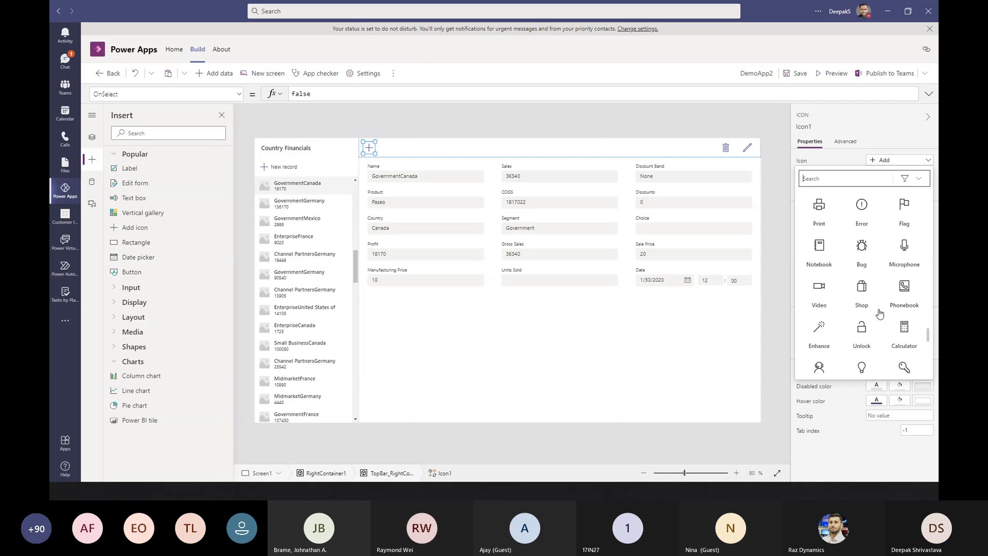
scroll(879, 313, down, 7)
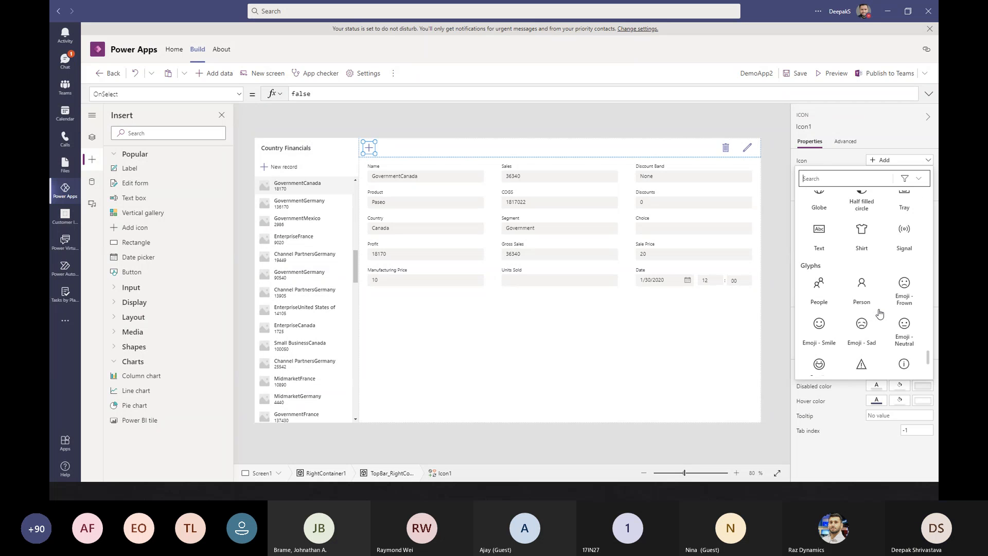
click(820, 315)
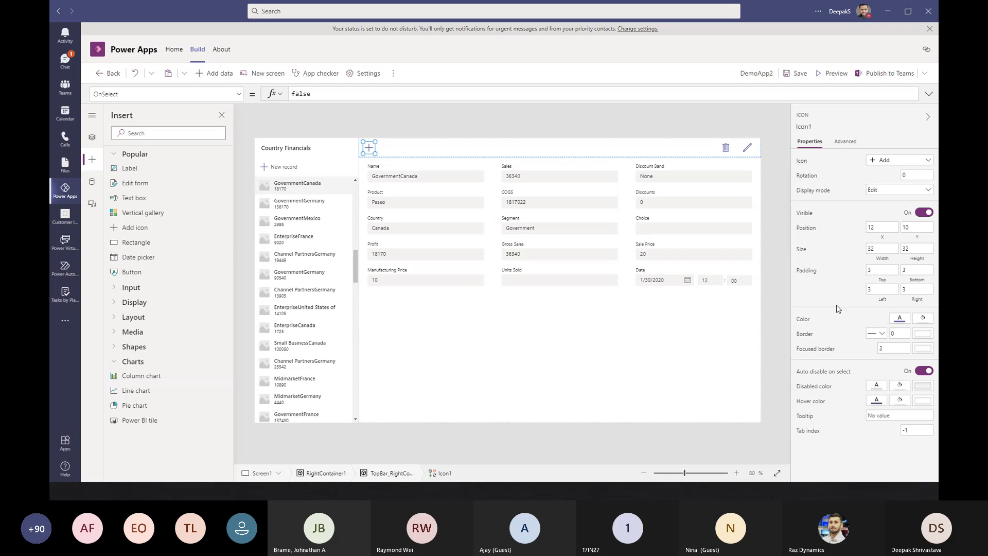
Set the Trending upward icon's OnSelect formula to Navigate(Screen2,ScreenTransition.Cover).
double_click(302, 95)
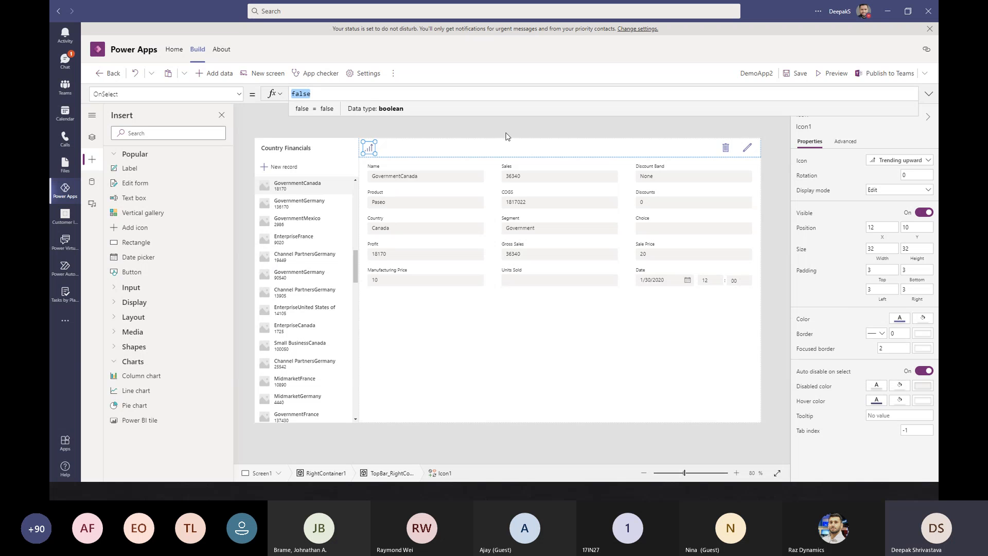
text(Navigate(Screen2,ScreenTransition.Cover)
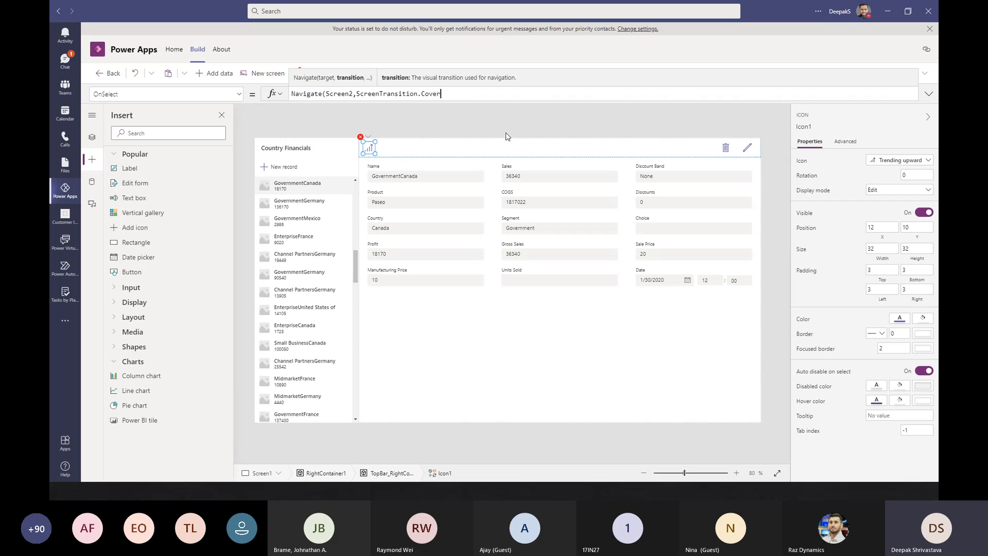
text())
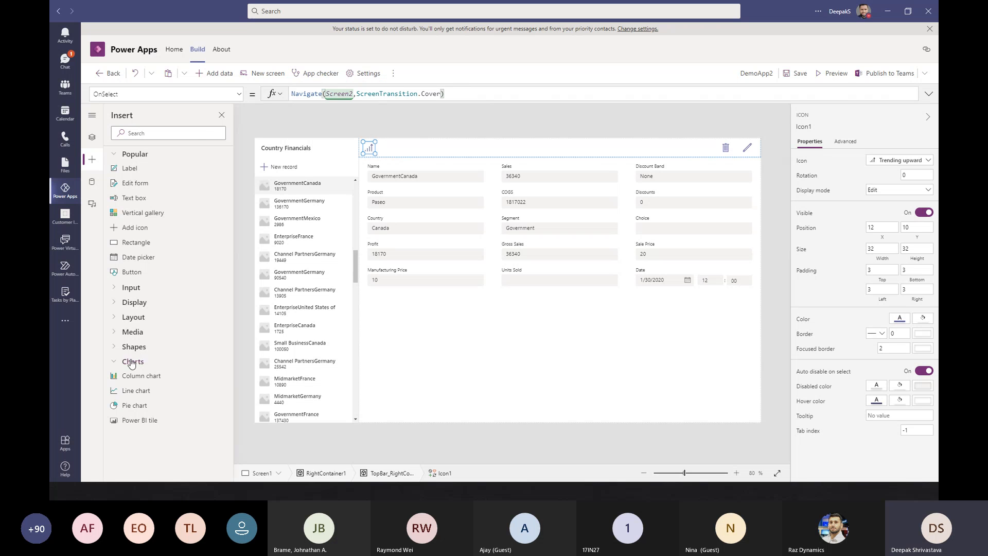
Collapse Screen1 in the tree view and add an icon to Screen2's header container.
click(92, 137)
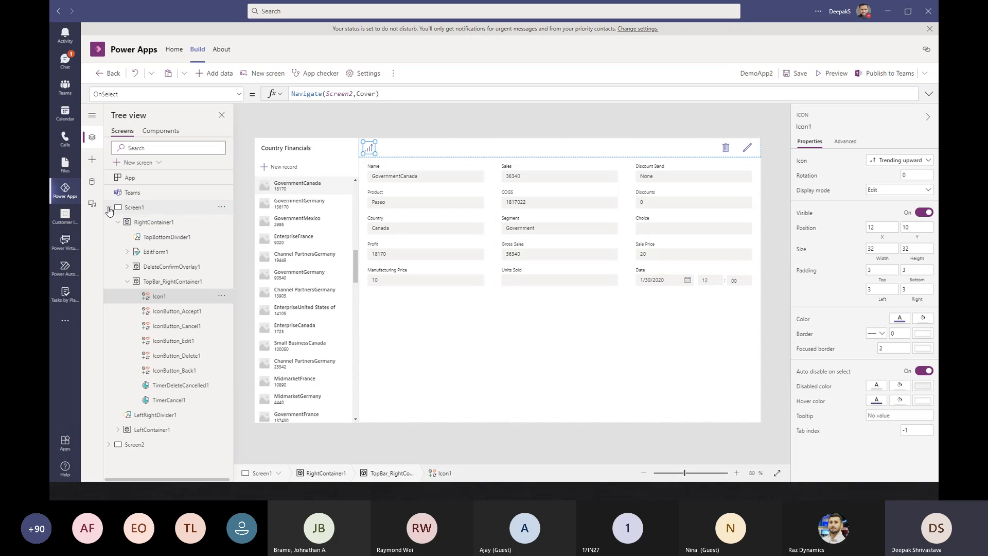
click(109, 207)
click(126, 222)
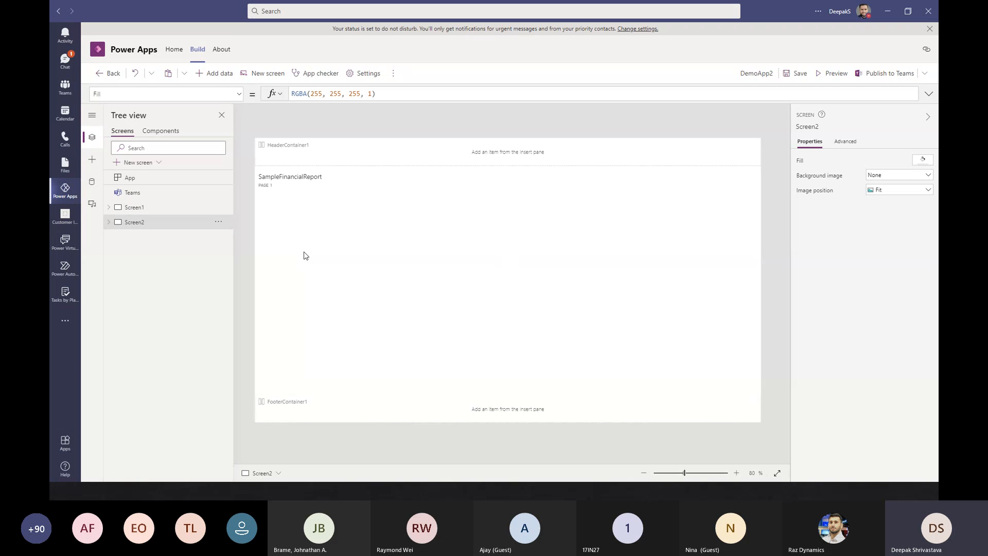
click(313, 154)
click(92, 159)
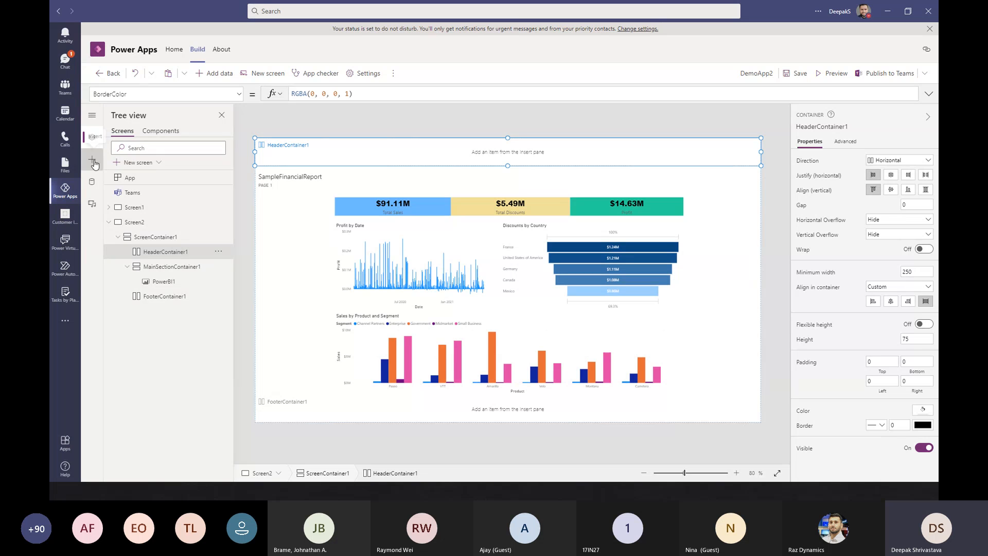
click(133, 227)
drag(261, 145, 633, 162)
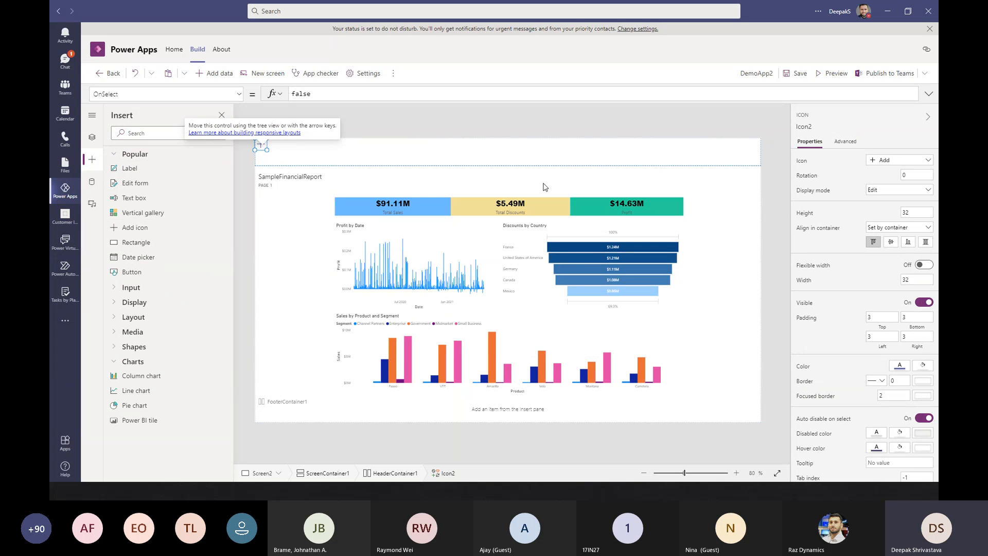
Change the header icon on Screen2 to the Left symbol.
click(901, 160)
scroll(861, 301, down, 10)
scroll(862, 301, down, 3)
click(904, 209)
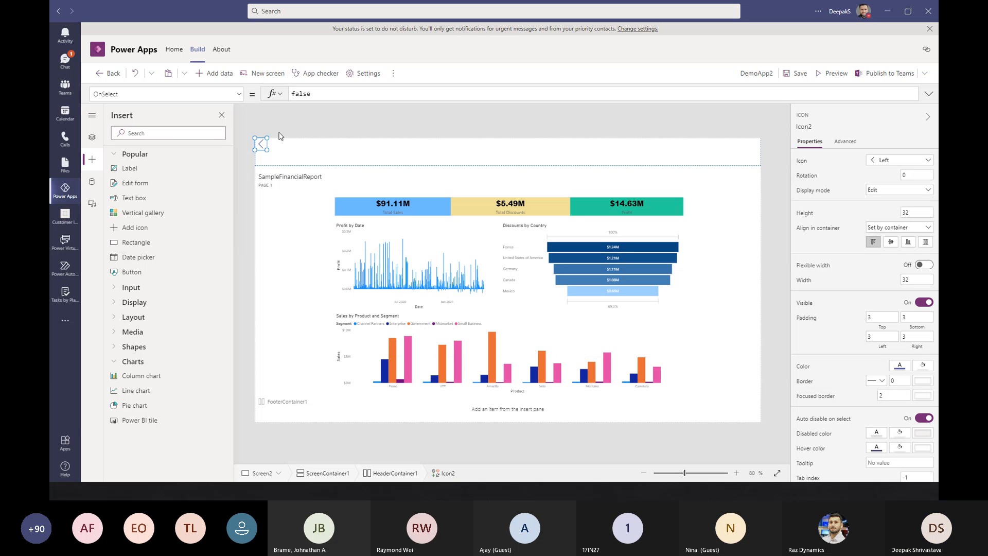
Set the Left icon's OnSelect formula to Back().
double_click(300, 94)
text(bac)
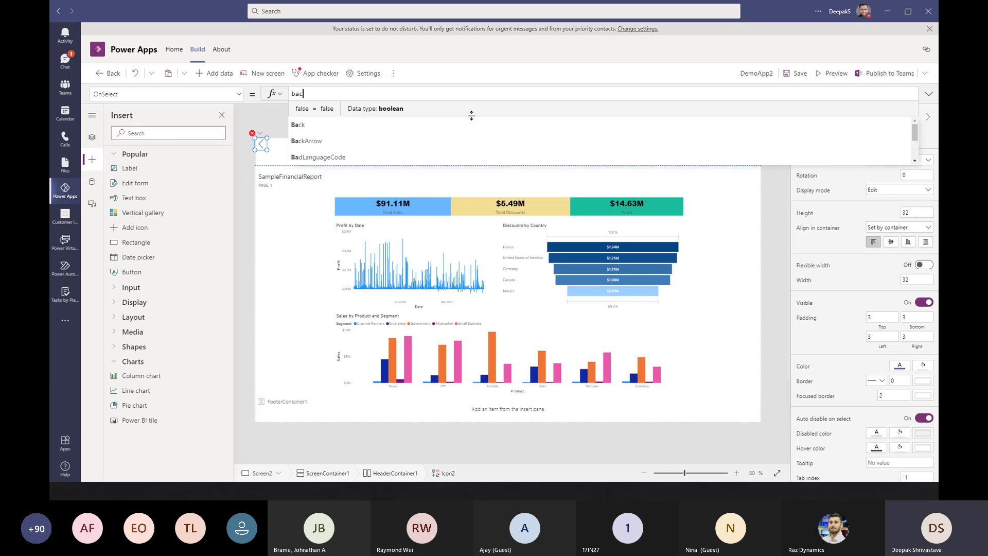
text(k)
click(472, 110)
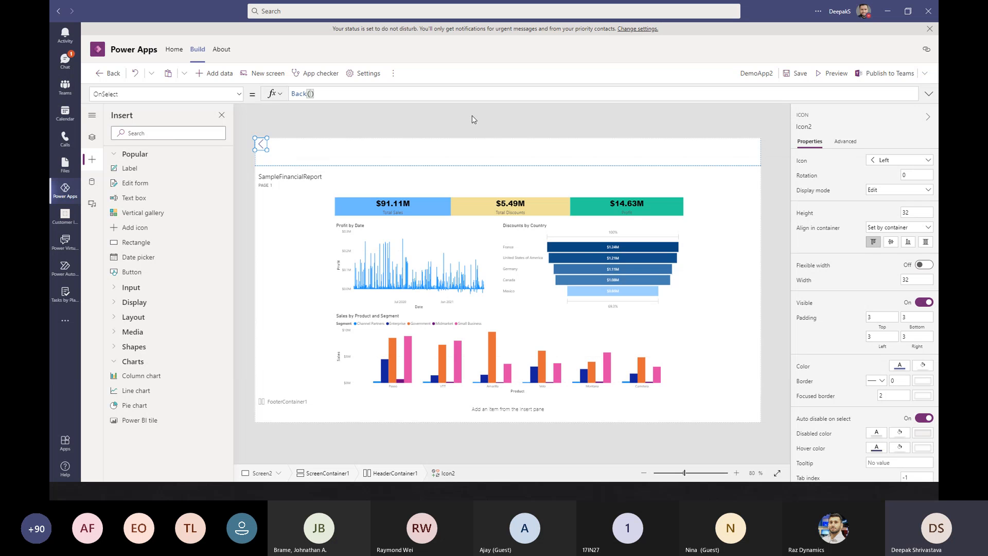
Preview the app from Screen1 and test navigating to the report screen and back.
click(92, 137)
click(162, 208)
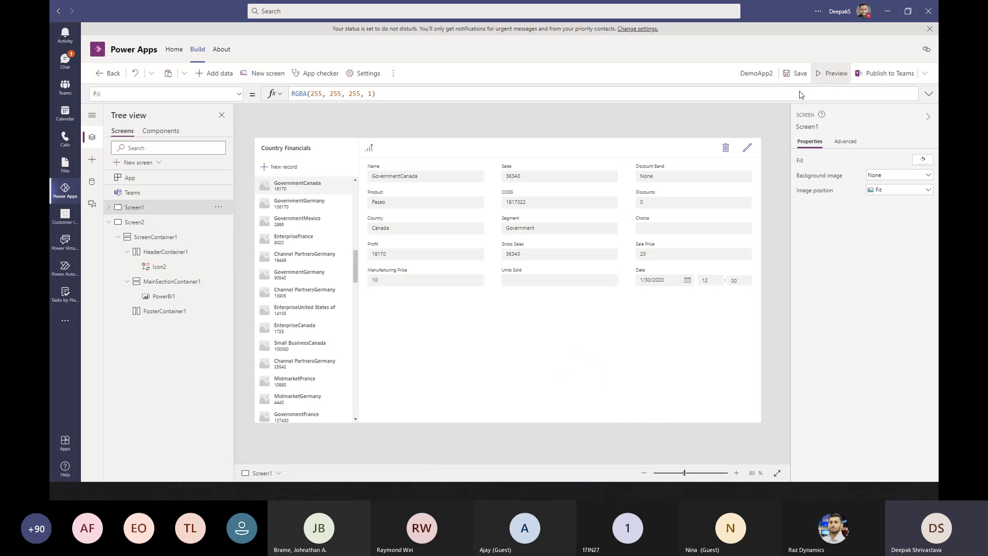
click(831, 73)
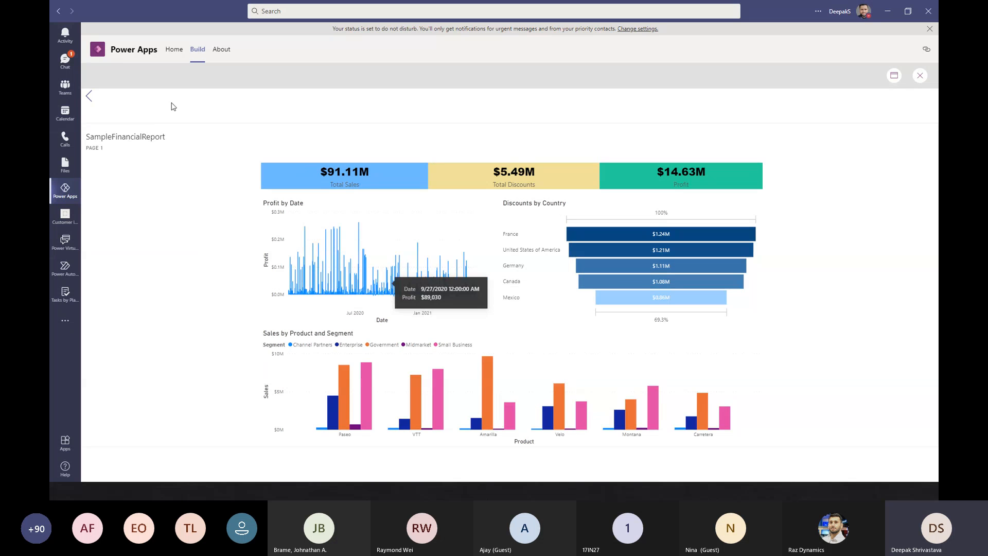
click(363, 252)
Edit the GovernmentGermany record with profit 136170, set its Gross Sales to 1529550 and save it.
click(139, 176)
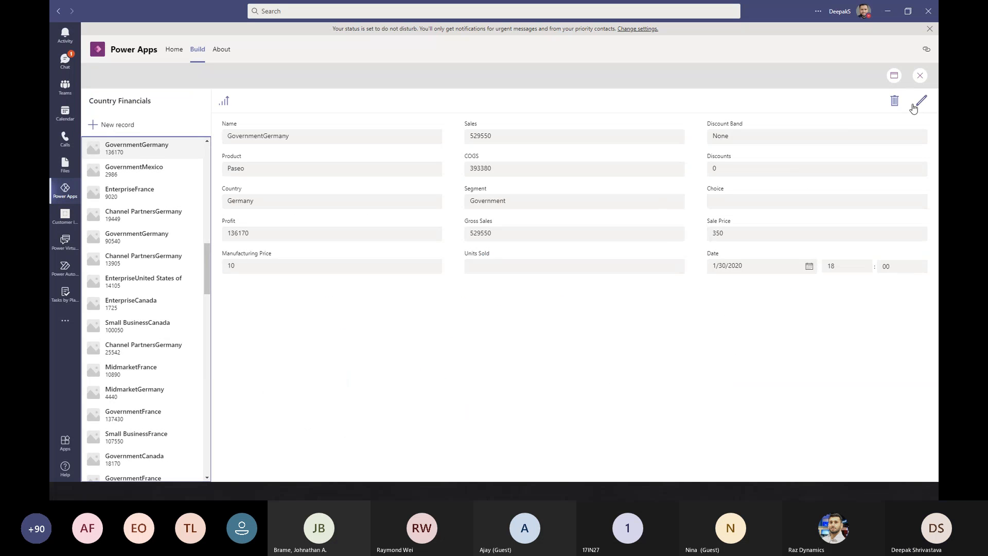
key(Return)
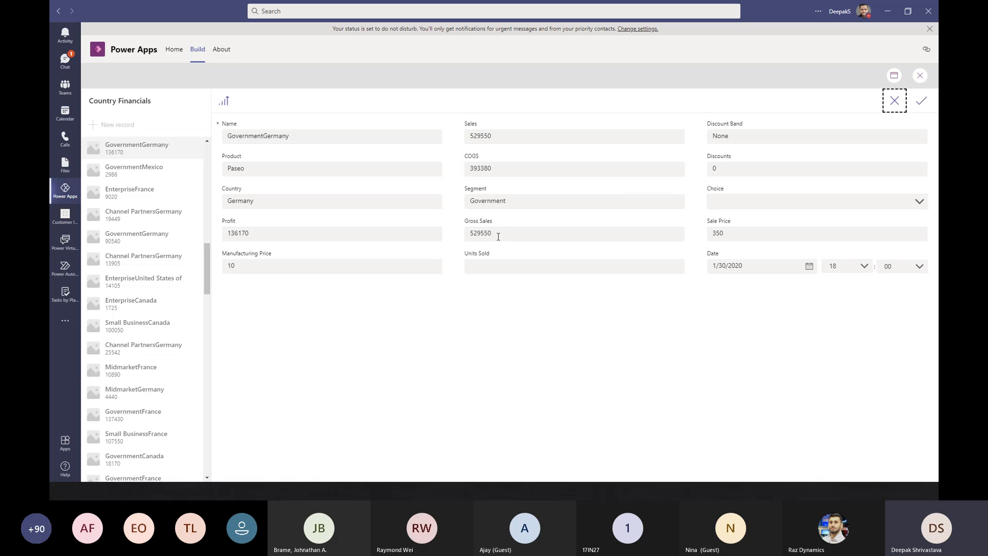
click(482, 233)
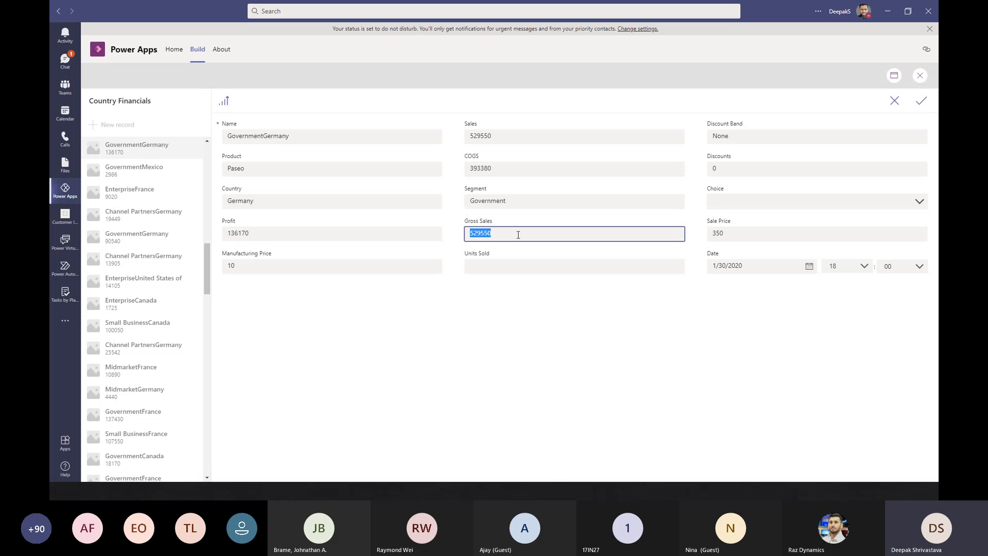
key(Home)
text(1)
click(921, 101)
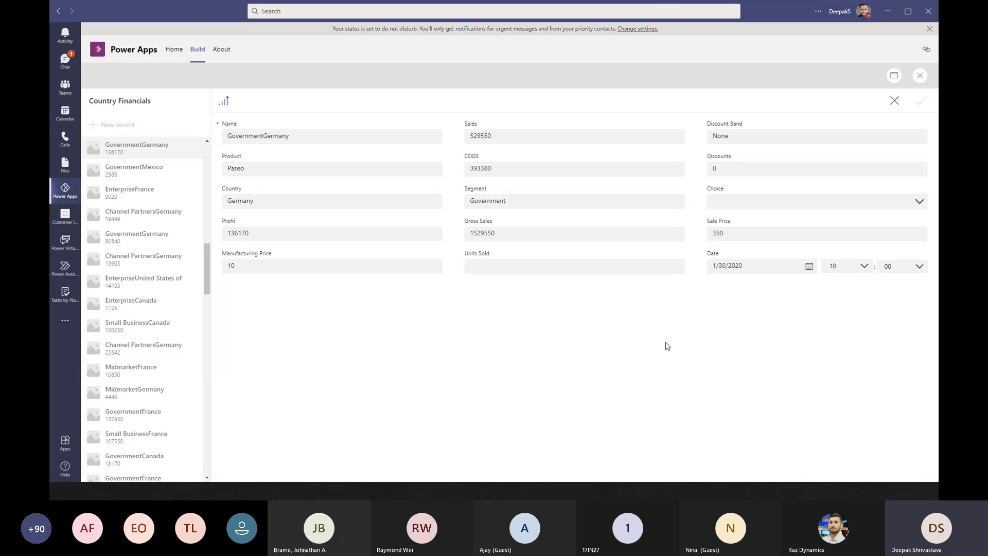
Open the report screen in the preview, filter the report by Germany and by United States of America, and close the preview.
click(225, 103)
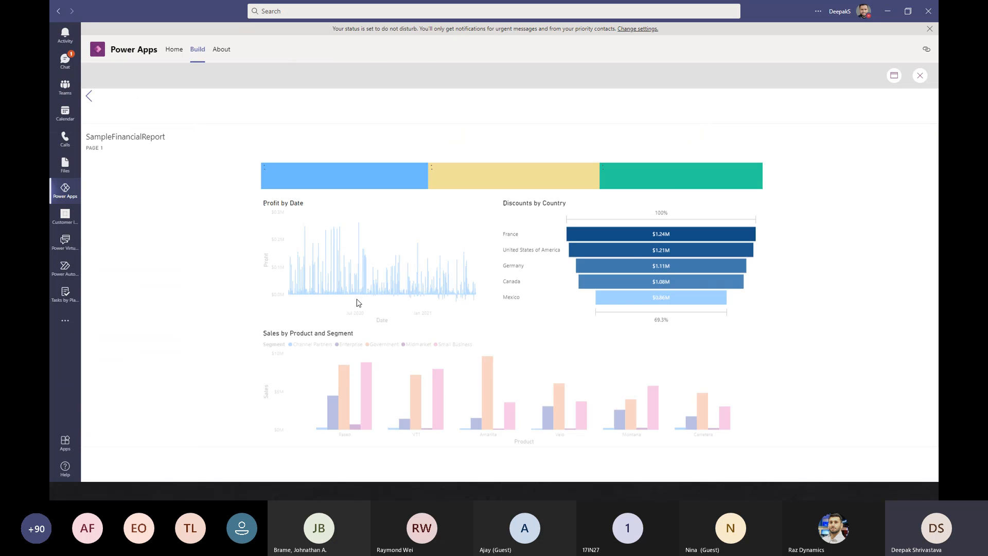
click(669, 268)
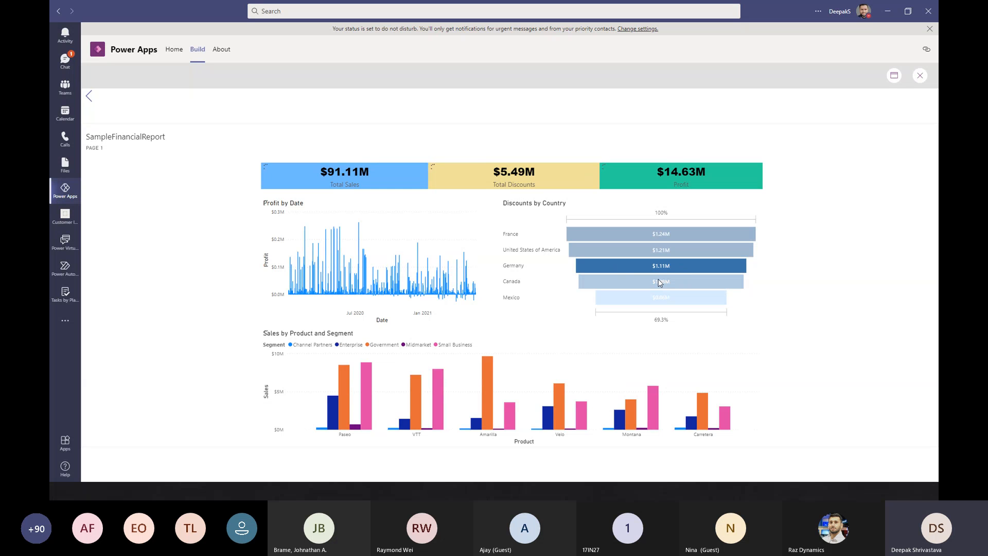
click(635, 244)
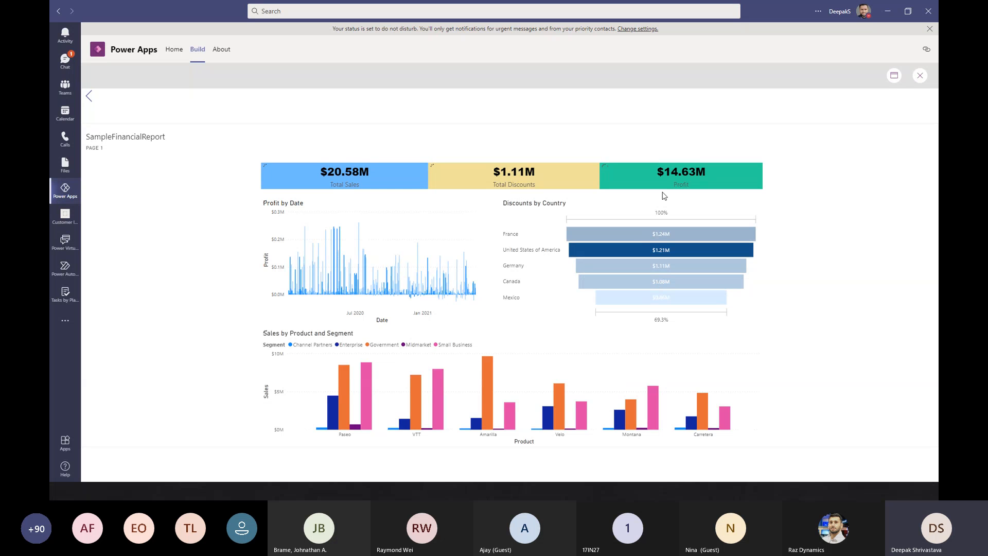
click(919, 76)
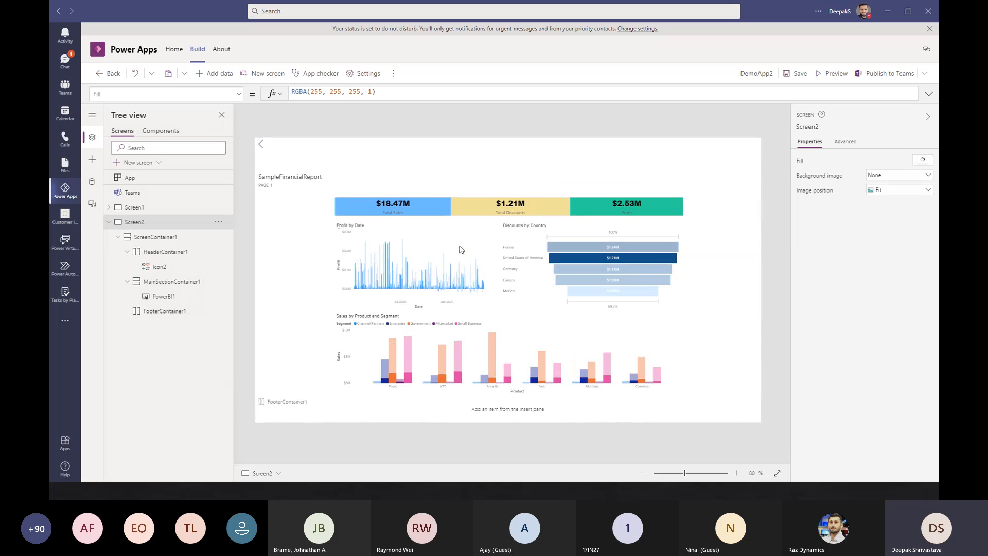
Save DemoApp2 and publish it to Teams, adding it as a tab in the General channel.
click(109, 222)
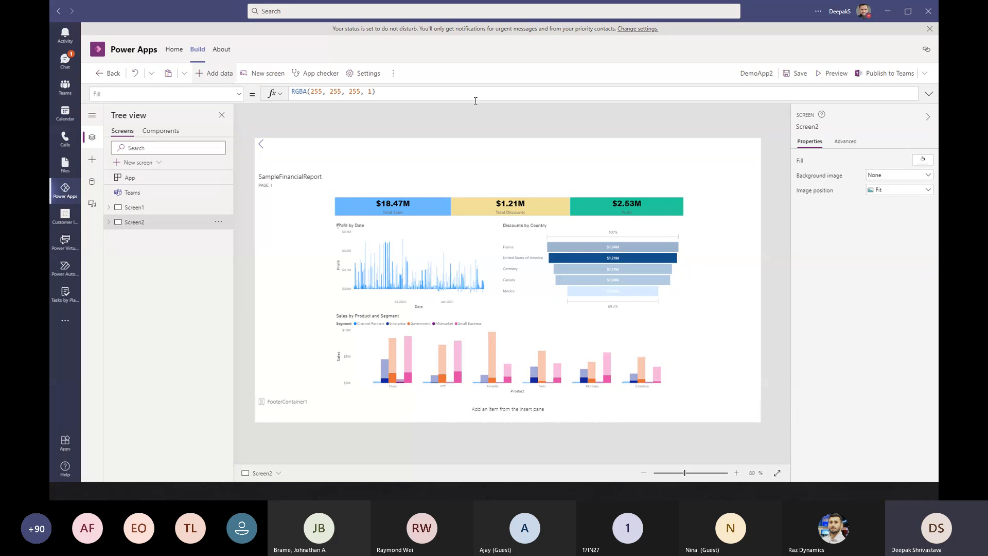
click(797, 73)
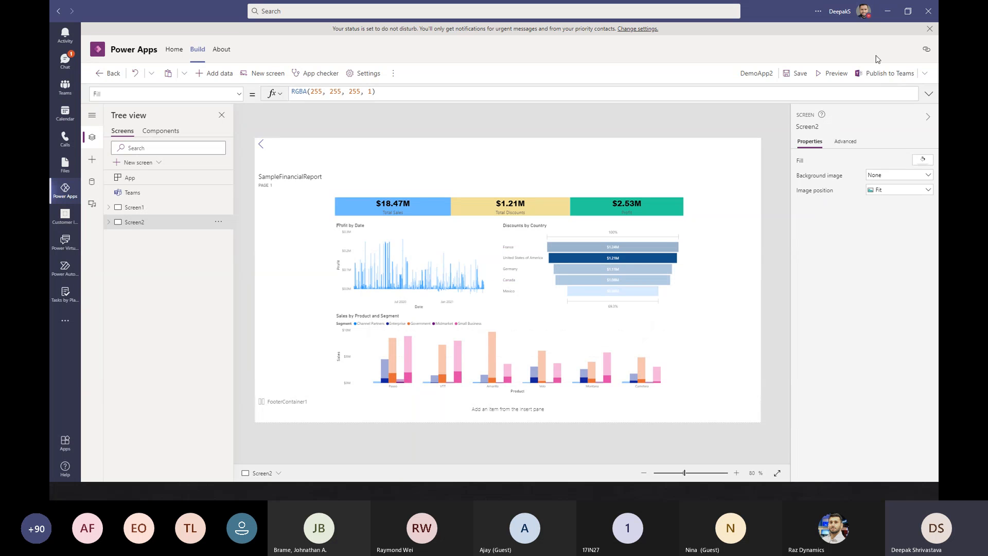
click(875, 76)
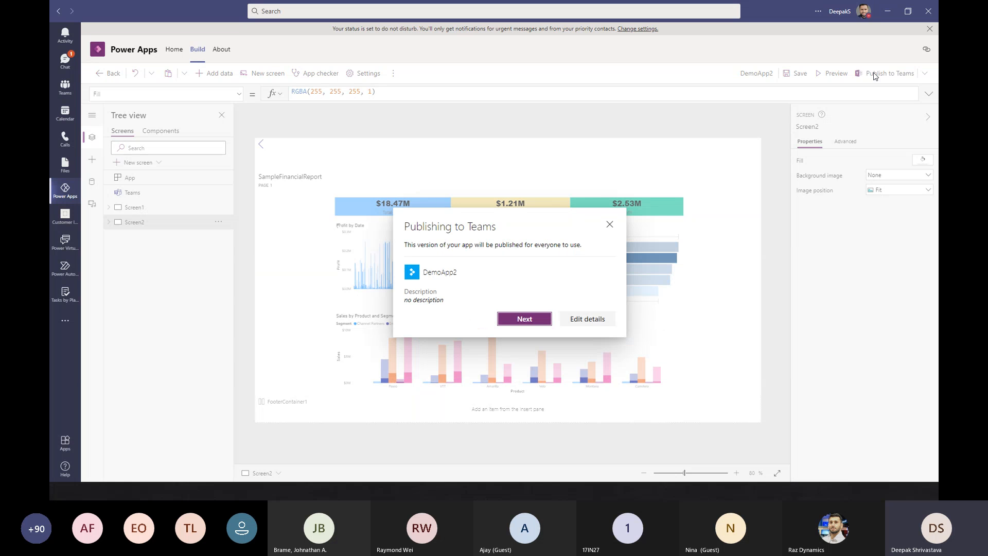
click(523, 320)
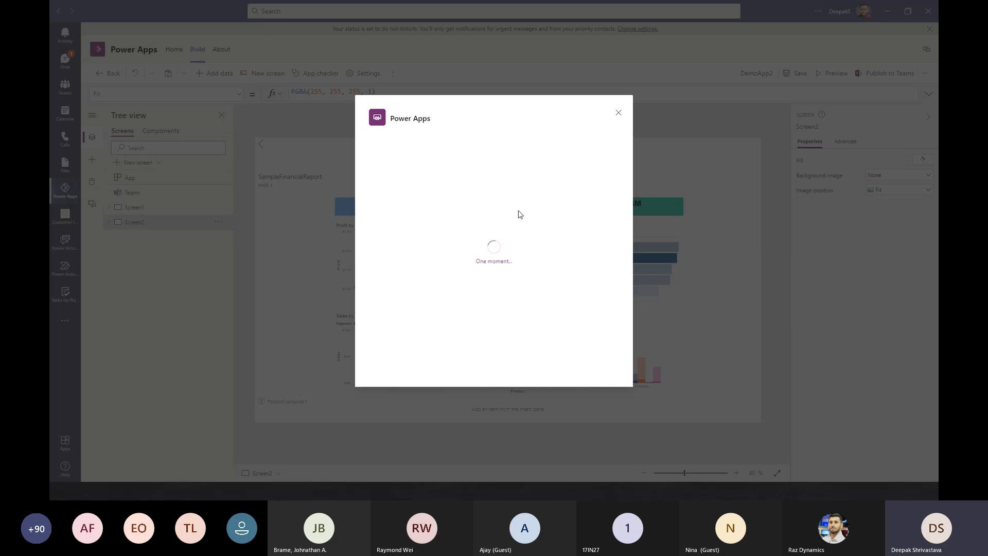
click(609, 188)
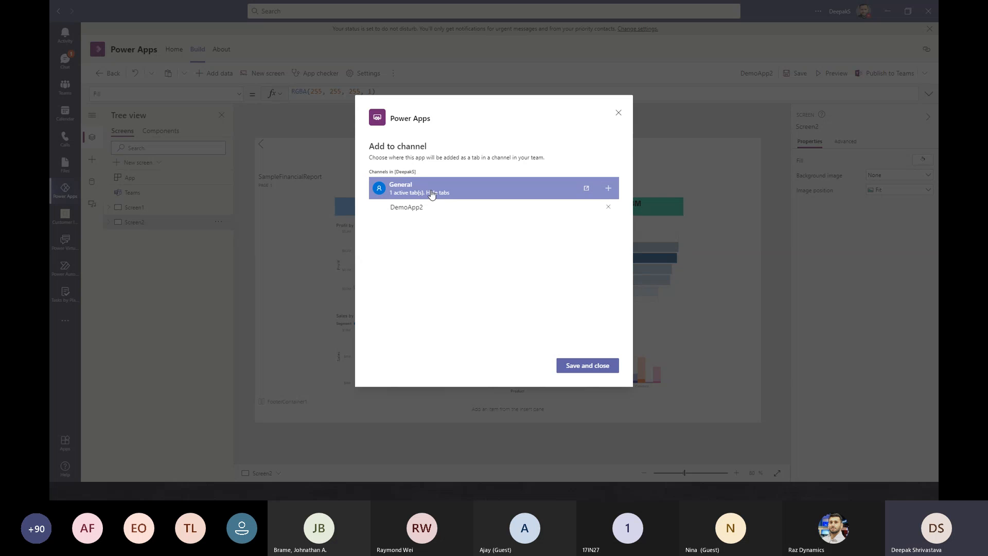
click(579, 367)
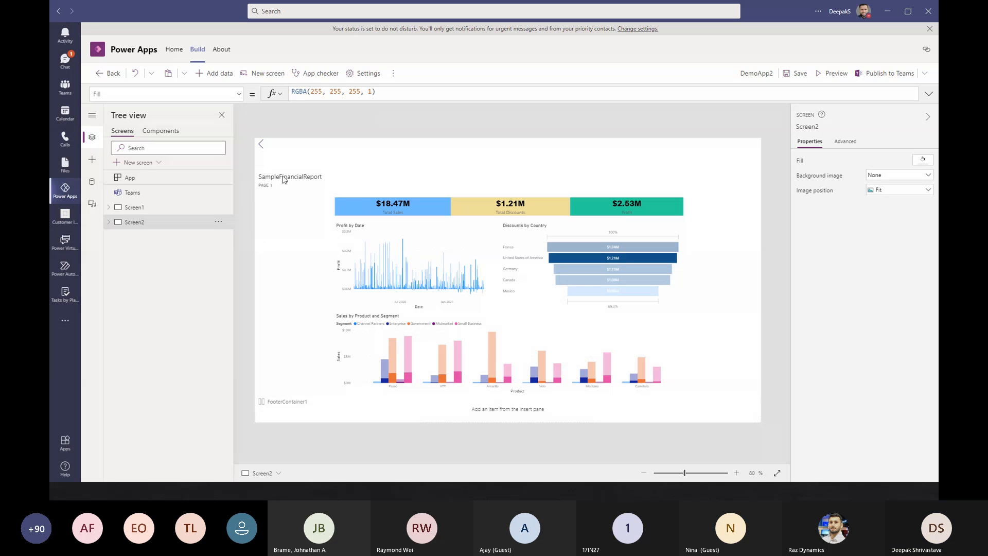
Go to the team's General channel in Teams and open the published DemoApp2 tab.
click(65, 88)
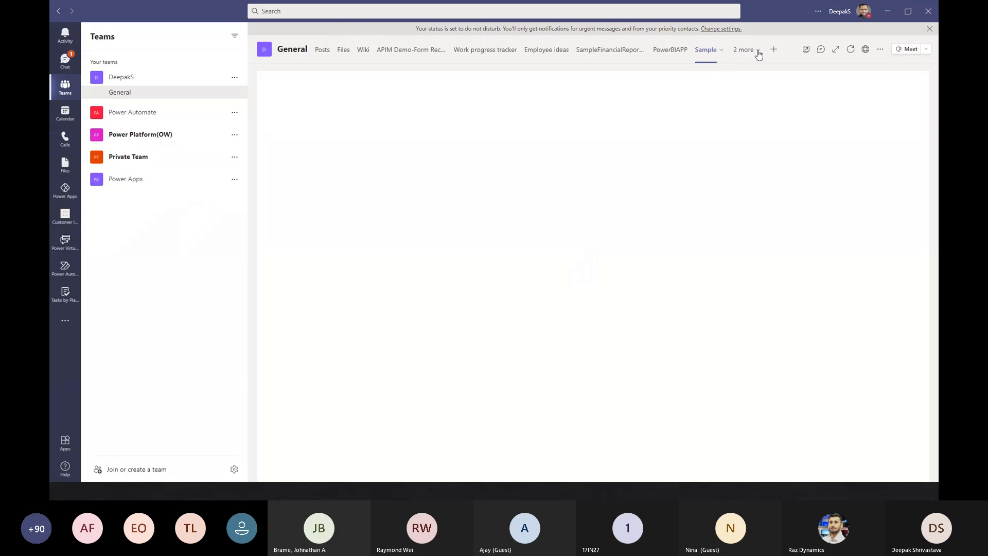
click(758, 52)
click(728, 95)
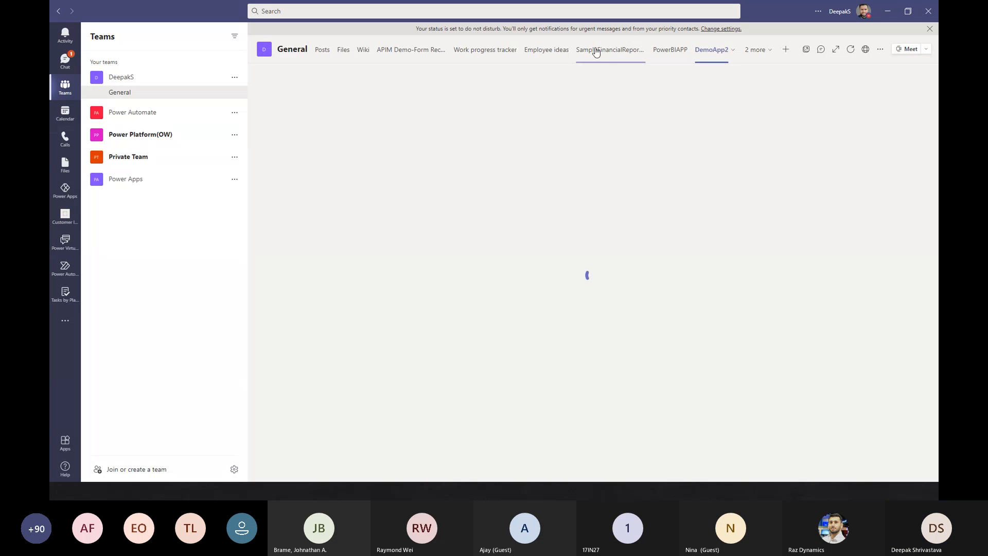
View the channel's PowerBIAPP tab and return to the DemoApp2 tab.
click(678, 49)
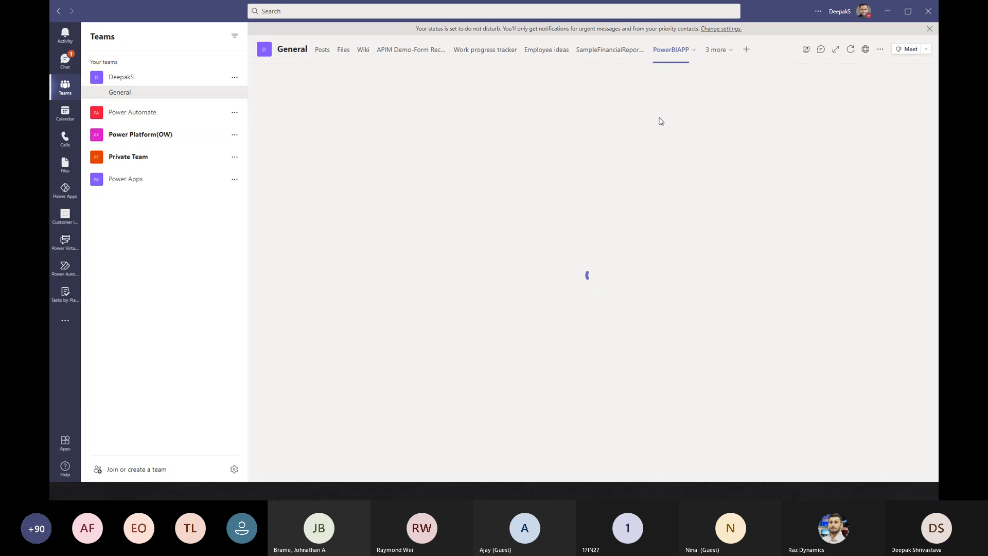
click(693, 52)
click(691, 52)
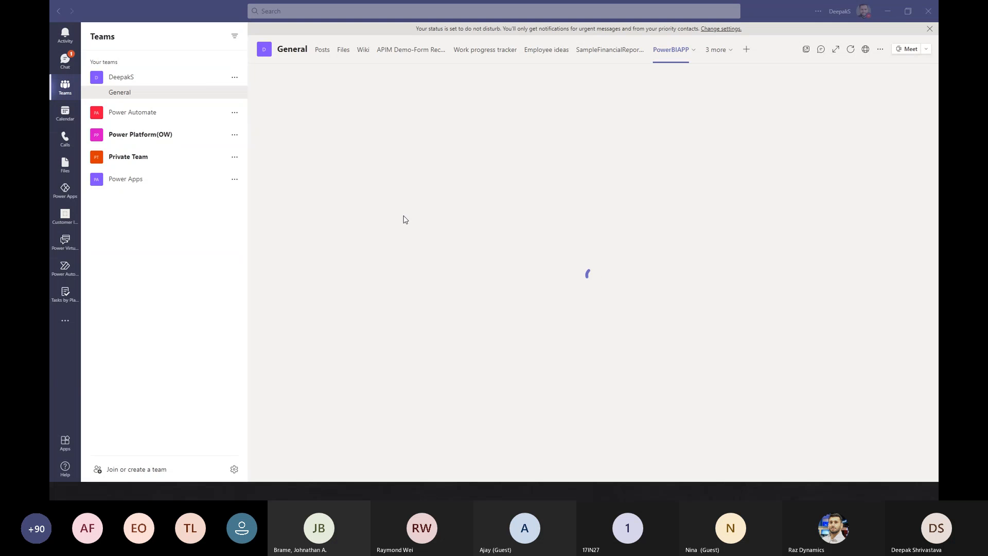
click(720, 54)
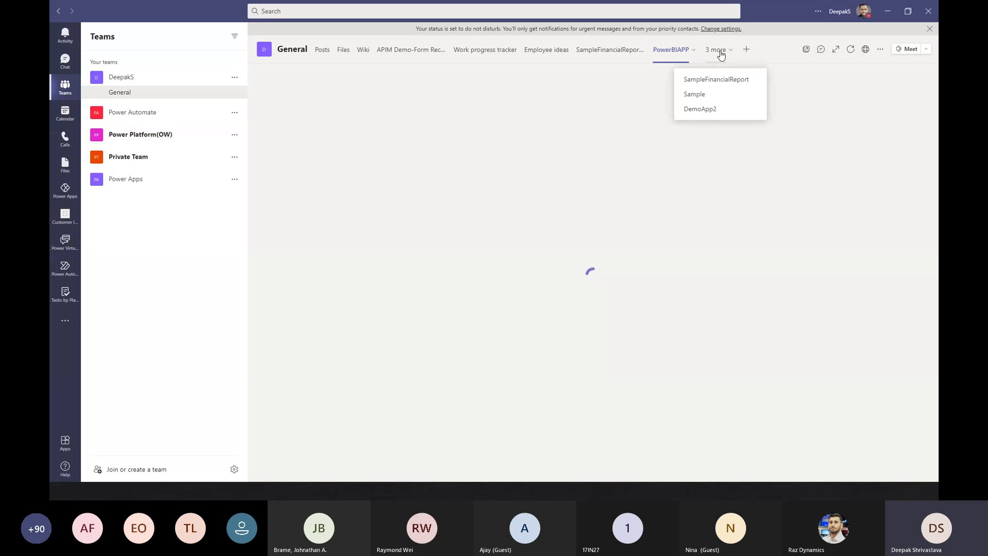
click(709, 114)
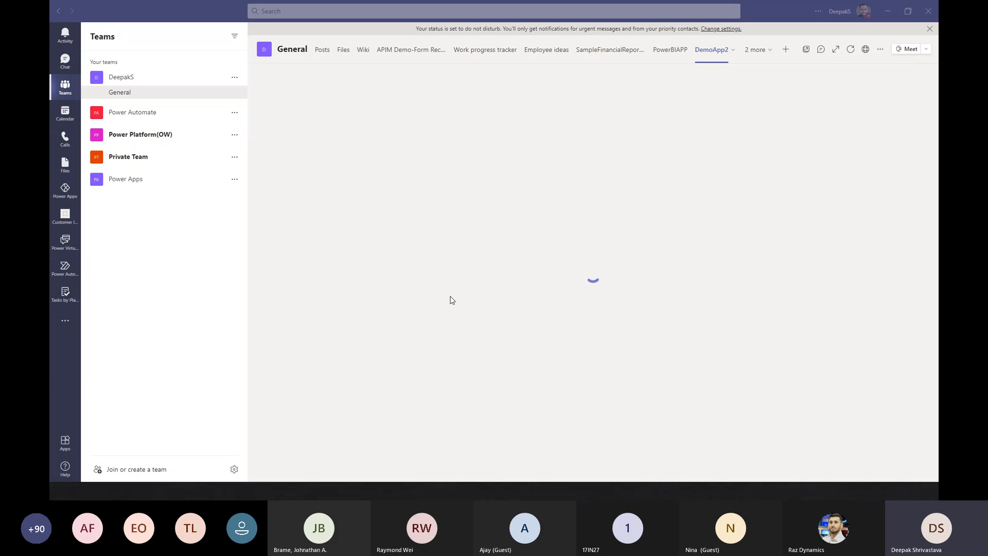
Switch to the presentation slide show and advance to the Limitations slide.
key(alt+Tab)
key(Right)
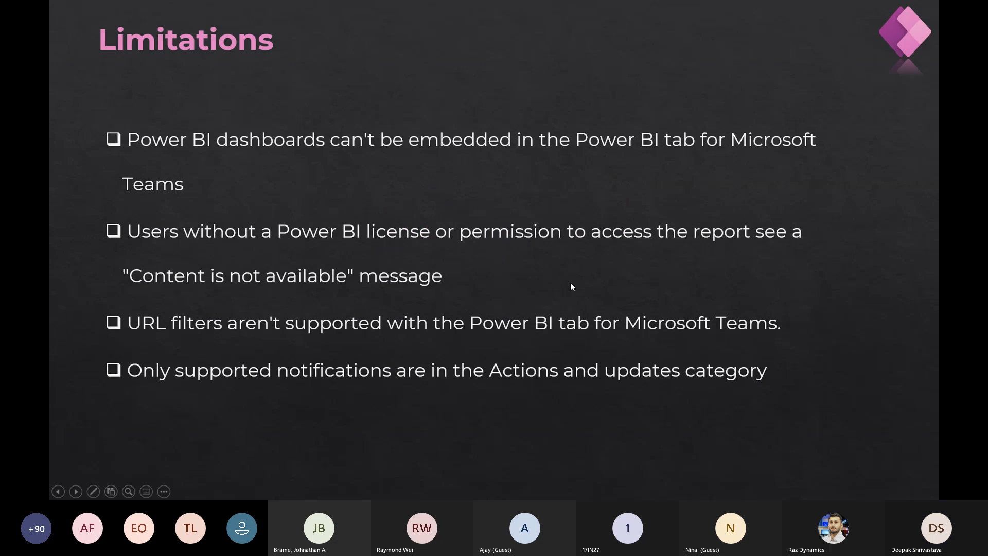